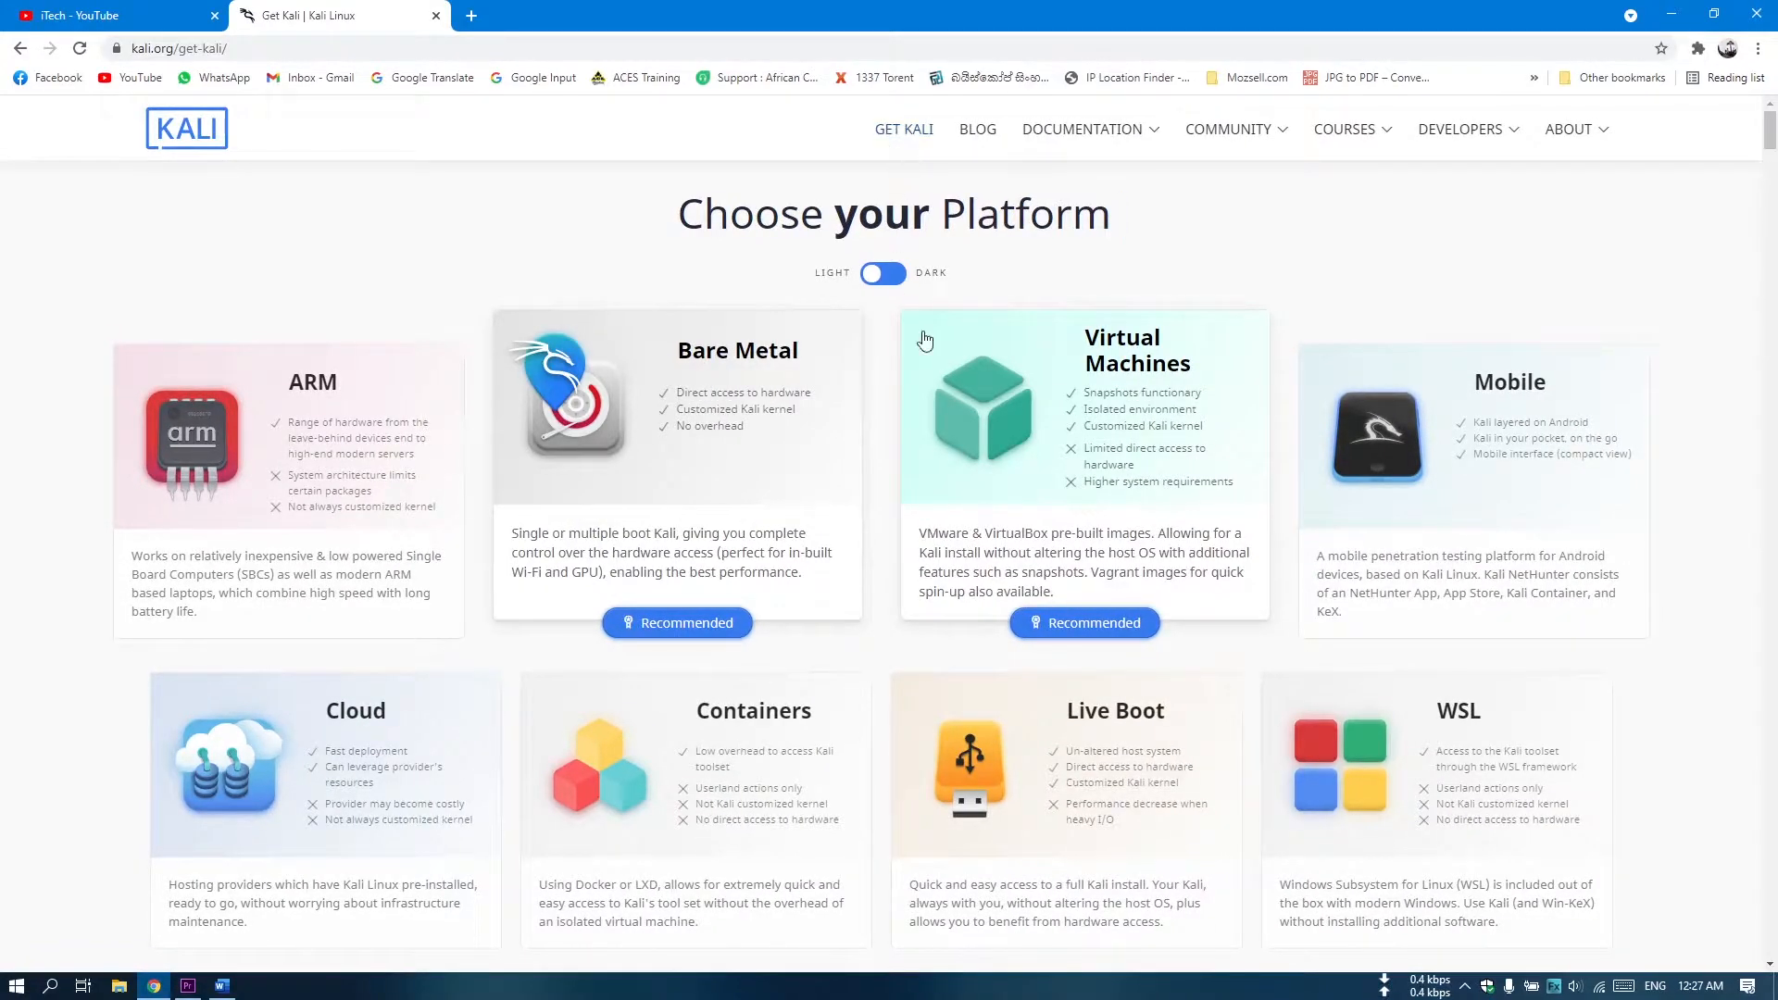
Download the Intel/AMD 64-bit image from the Live Boot section of the Kali Linux website.
{"action": "scroll", "coordinate": [711, 604], "scroll_direction": "down", "scroll_amount": 2}
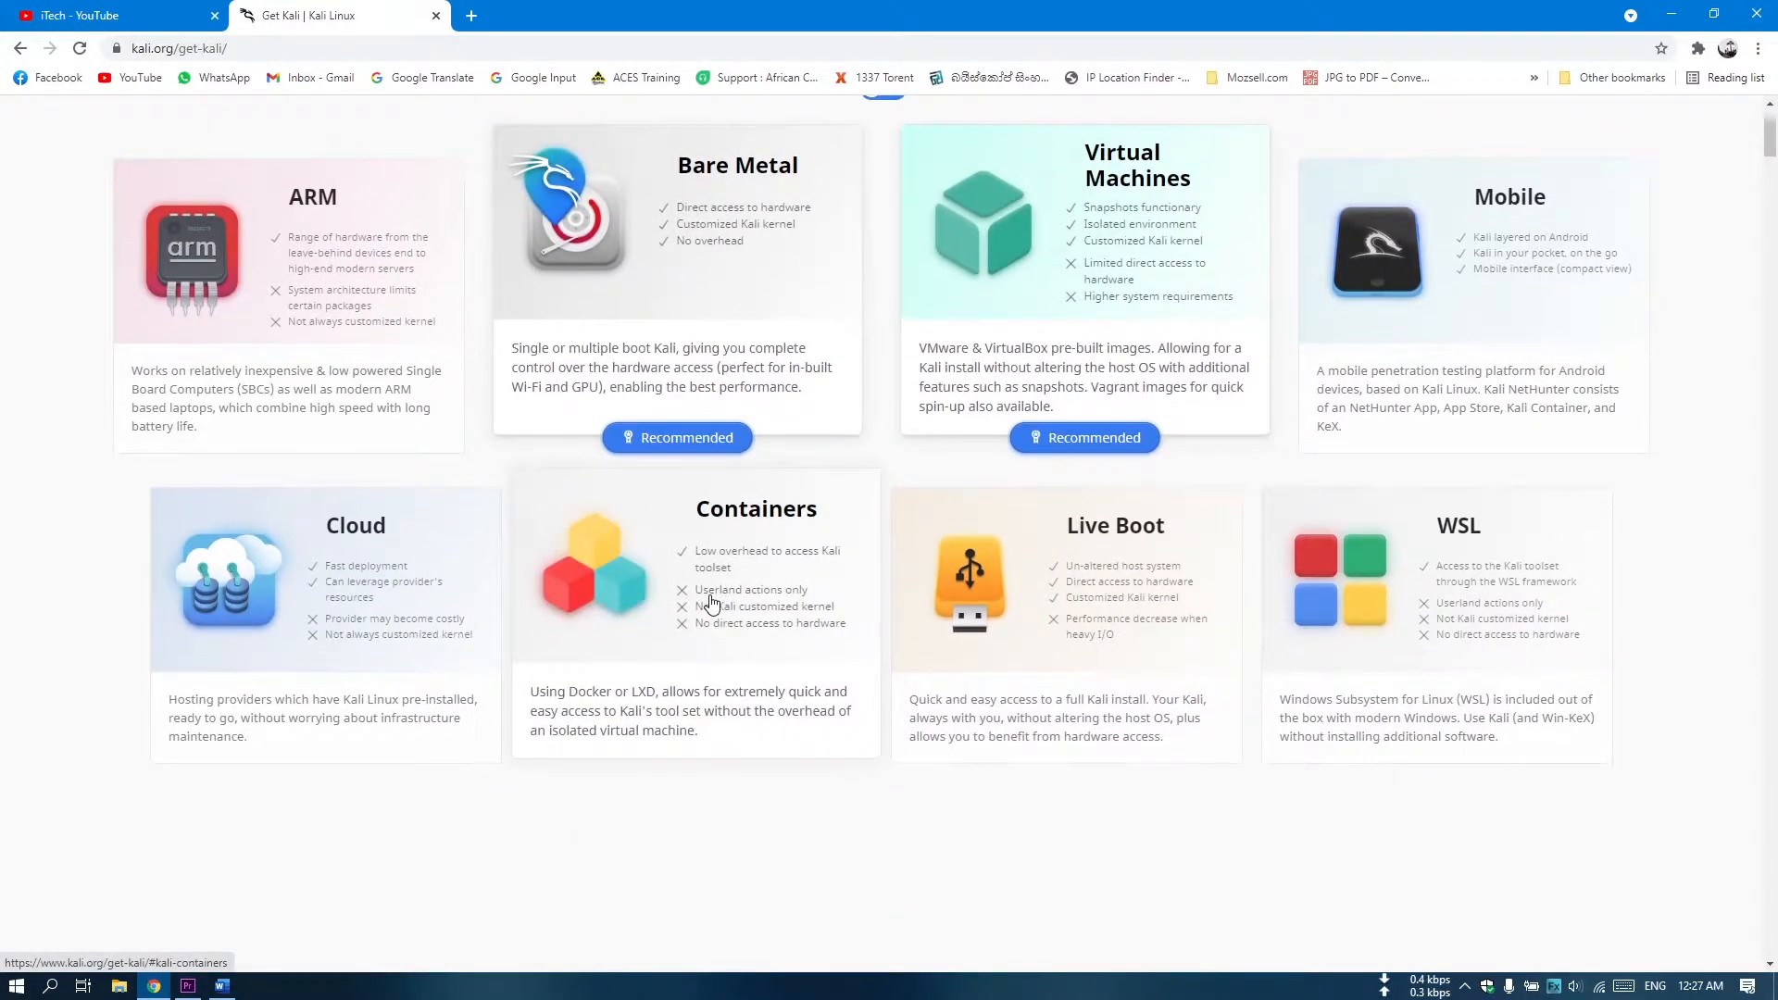
{"action": "scroll", "coordinate": [711, 604], "scroll_direction": "up", "scroll_amount": 2}
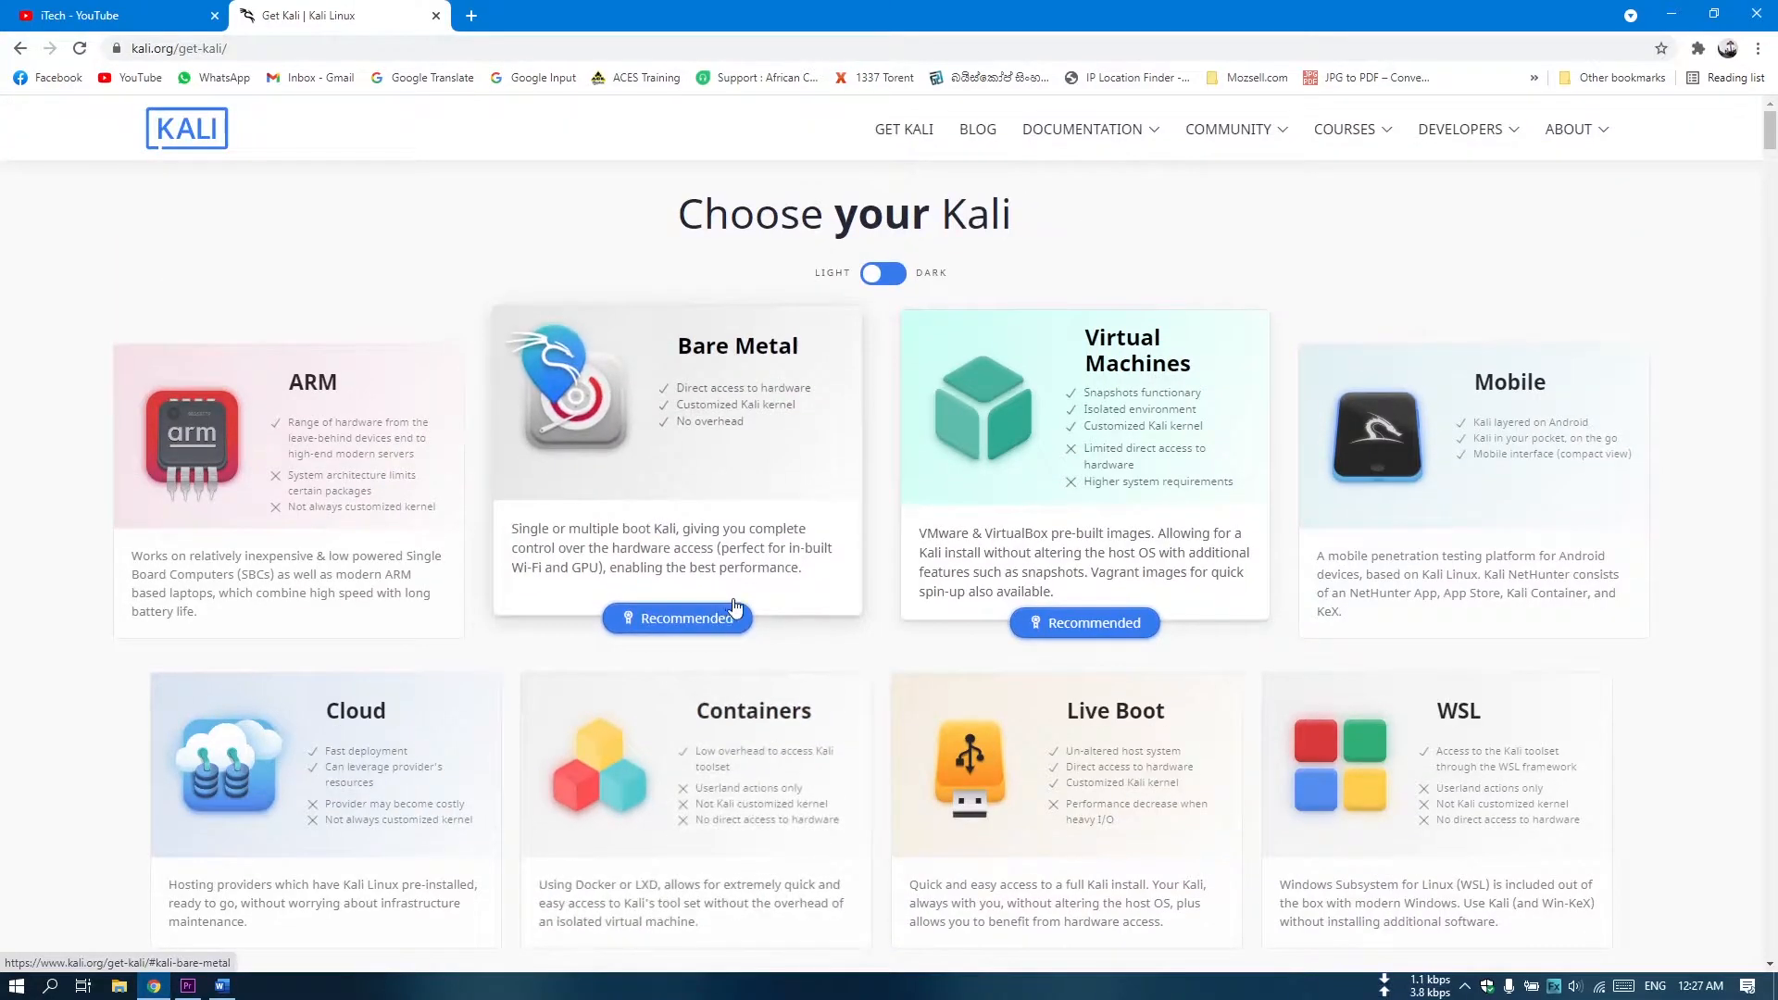
{"action": "scroll", "coordinate": [930, 757], "scroll_direction": "down", "scroll_amount": 1}
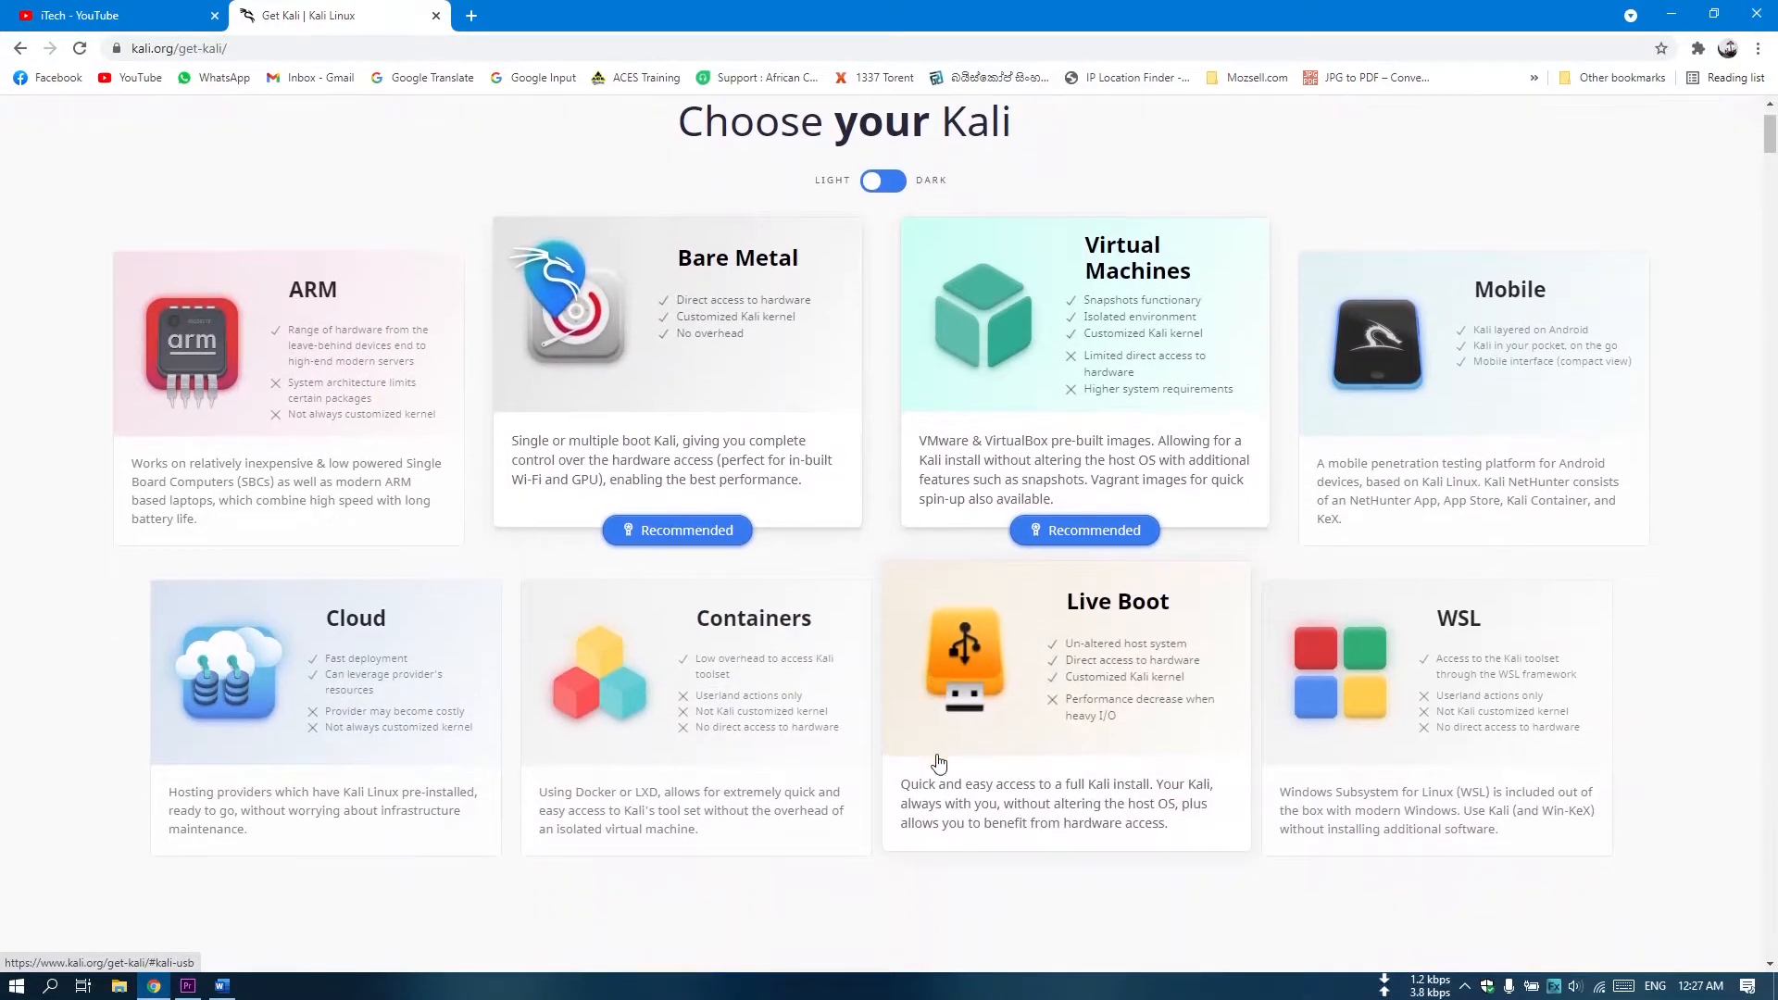
{"action": "left_click", "coordinate": [1152, 821]}
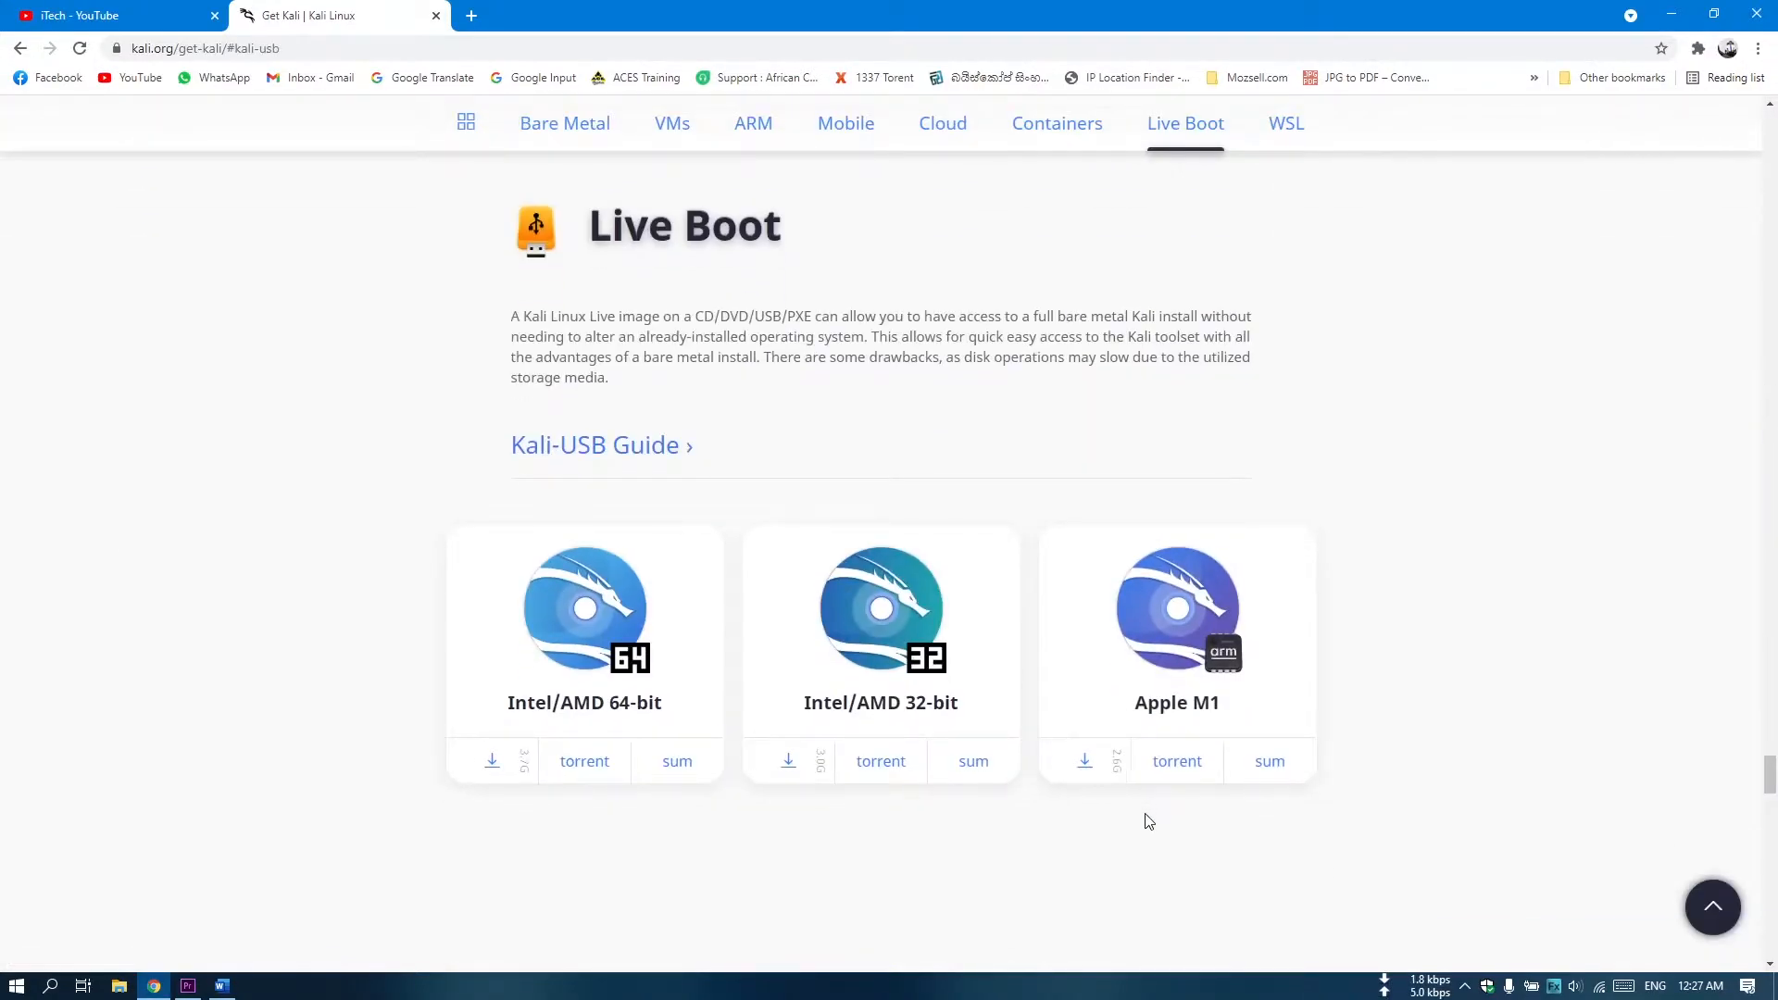
{"action": "scroll", "coordinate": [1016, 805], "scroll_direction": "down", "scroll_amount": 1}
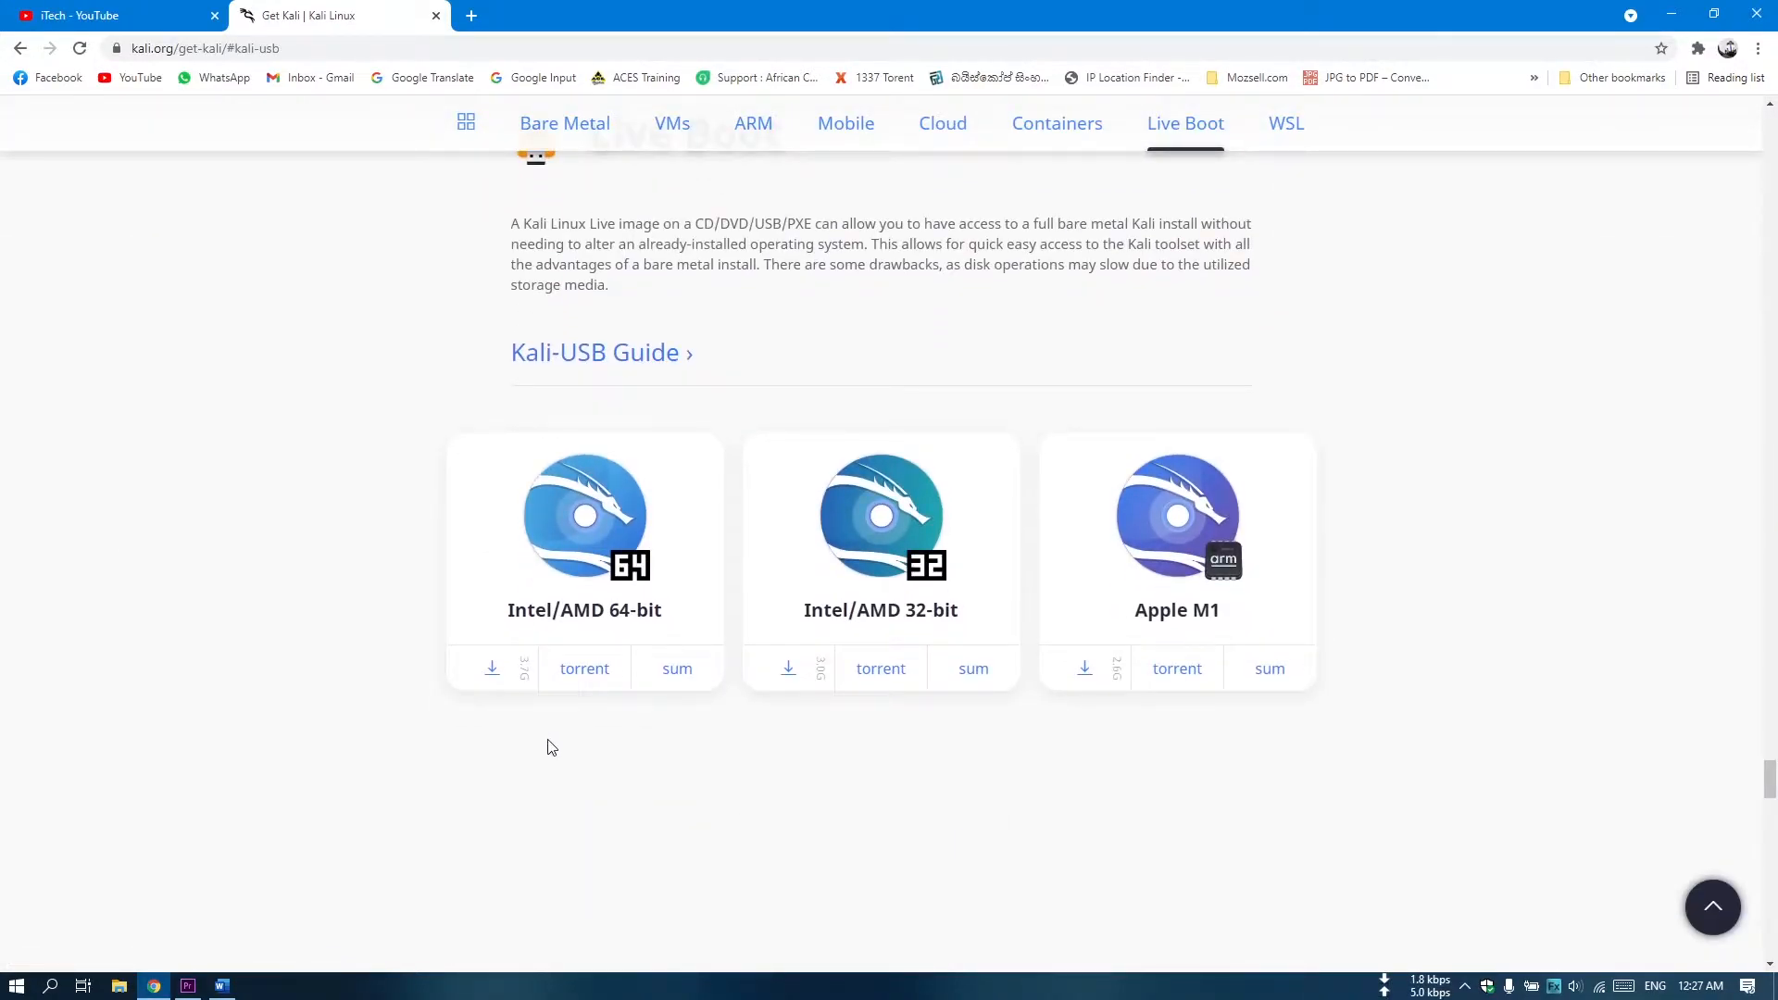
{"action": "left_click", "coordinate": [491, 668]}
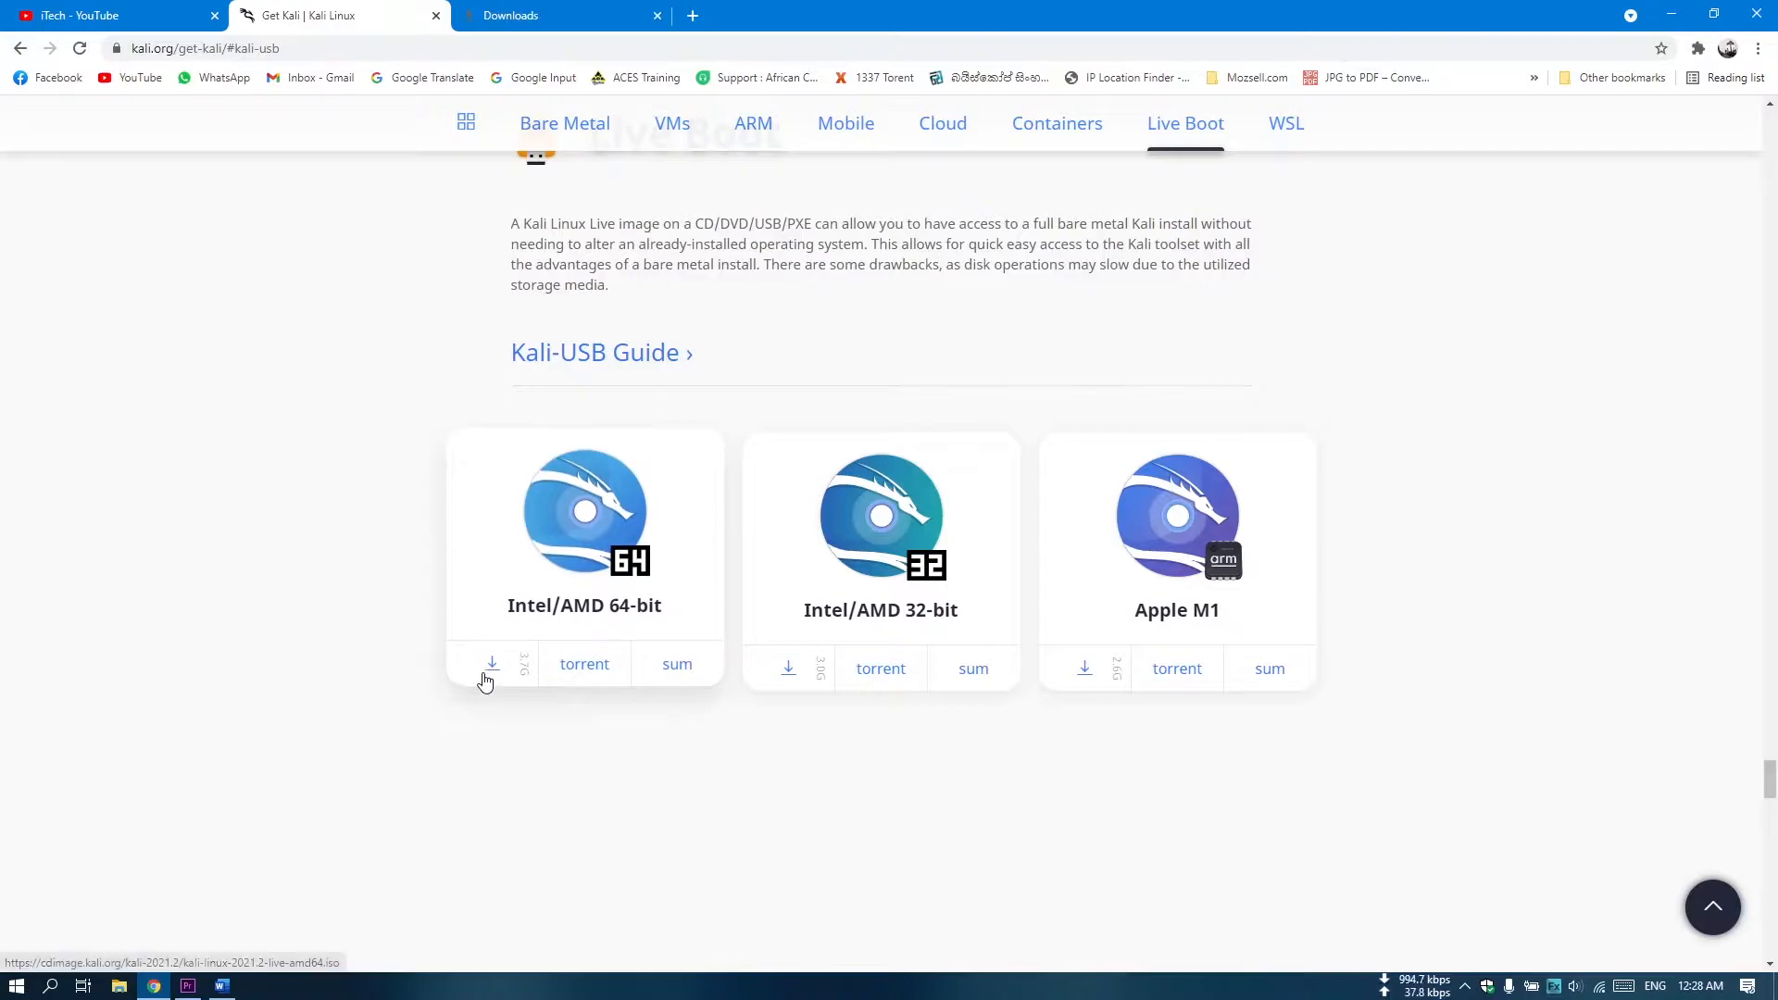
{"action": "left_click", "coordinate": [490, 671]}
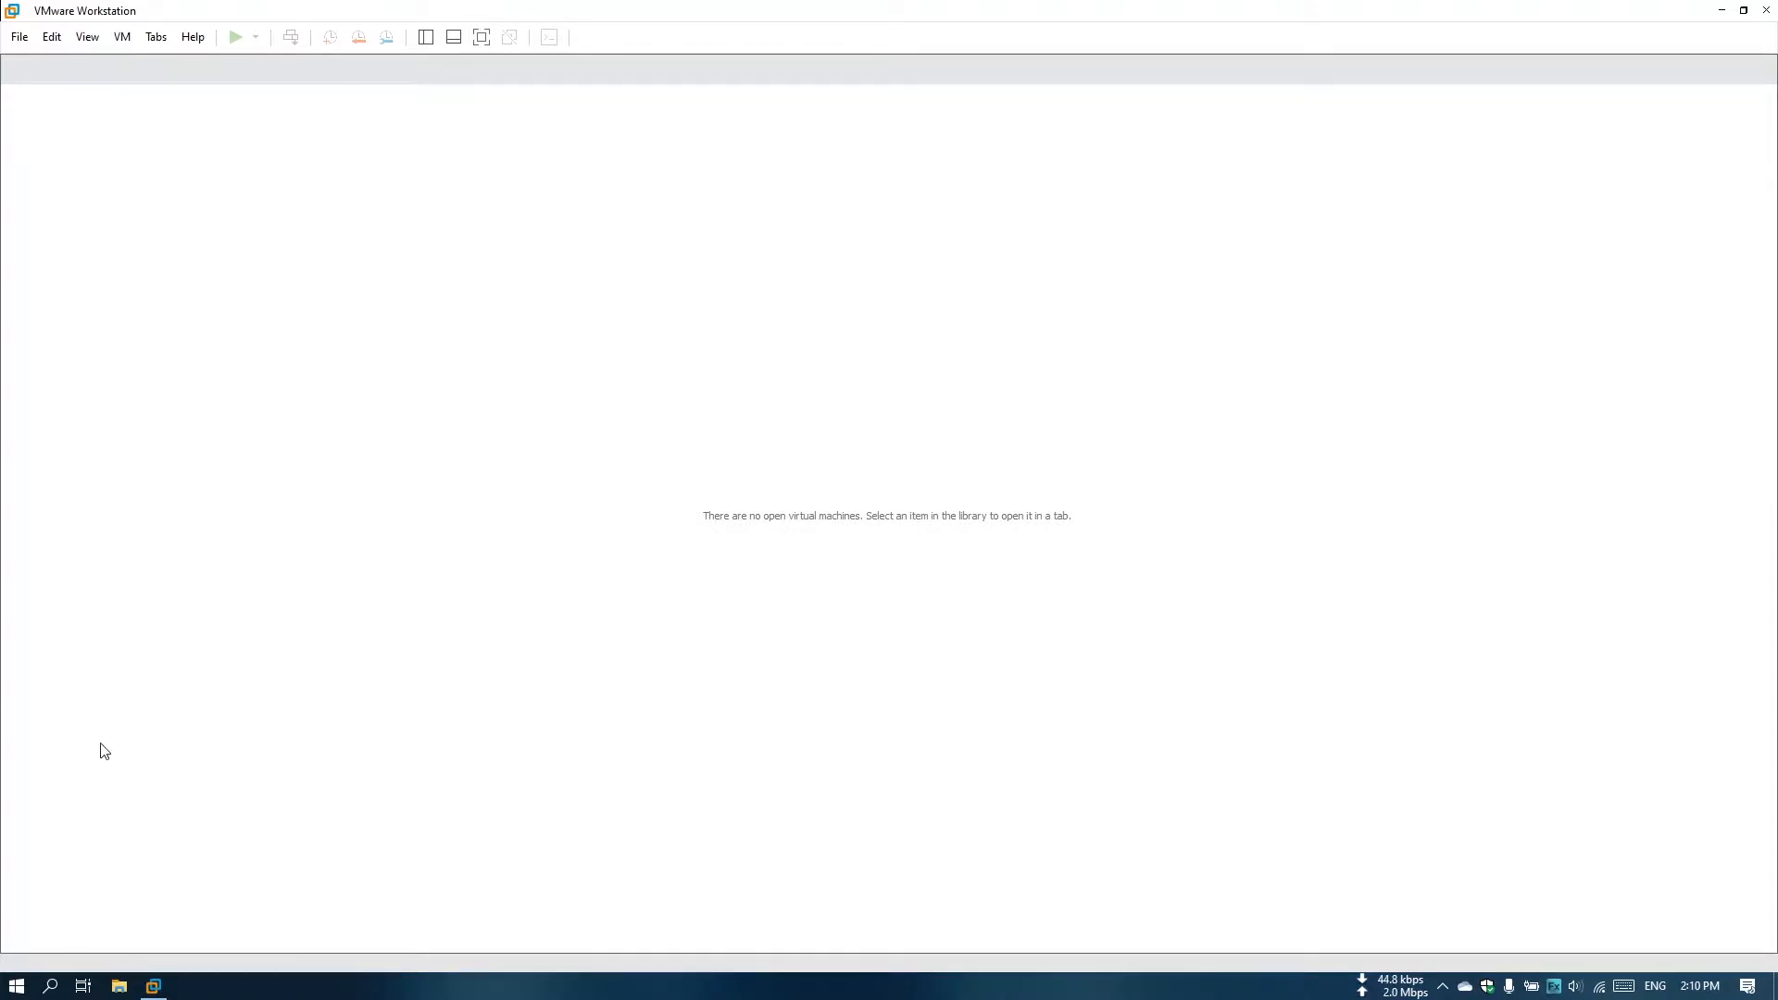
In VMware Workstation, start a new virtual machine with Workstation 16.x compatibility and Debian 8.x Linux as the guest operating system.
{"action": "left_click", "coordinate": [19, 37]}
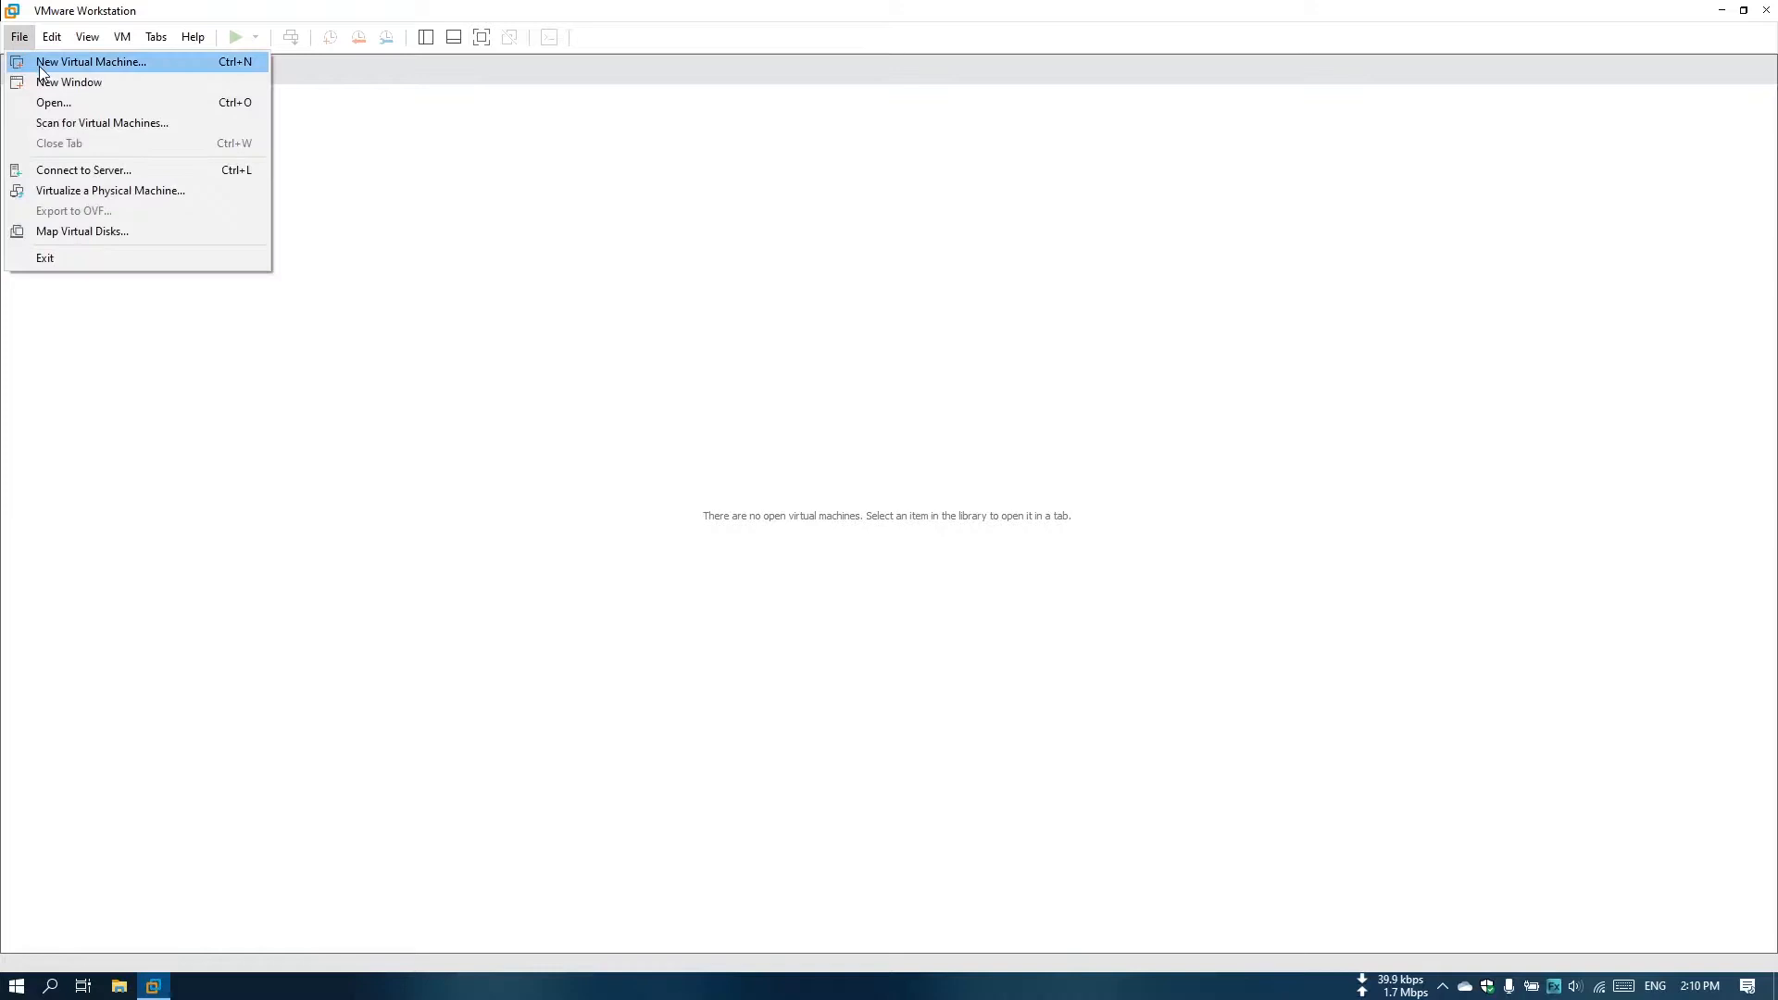
{"action": "left_click", "coordinate": [41, 69]}
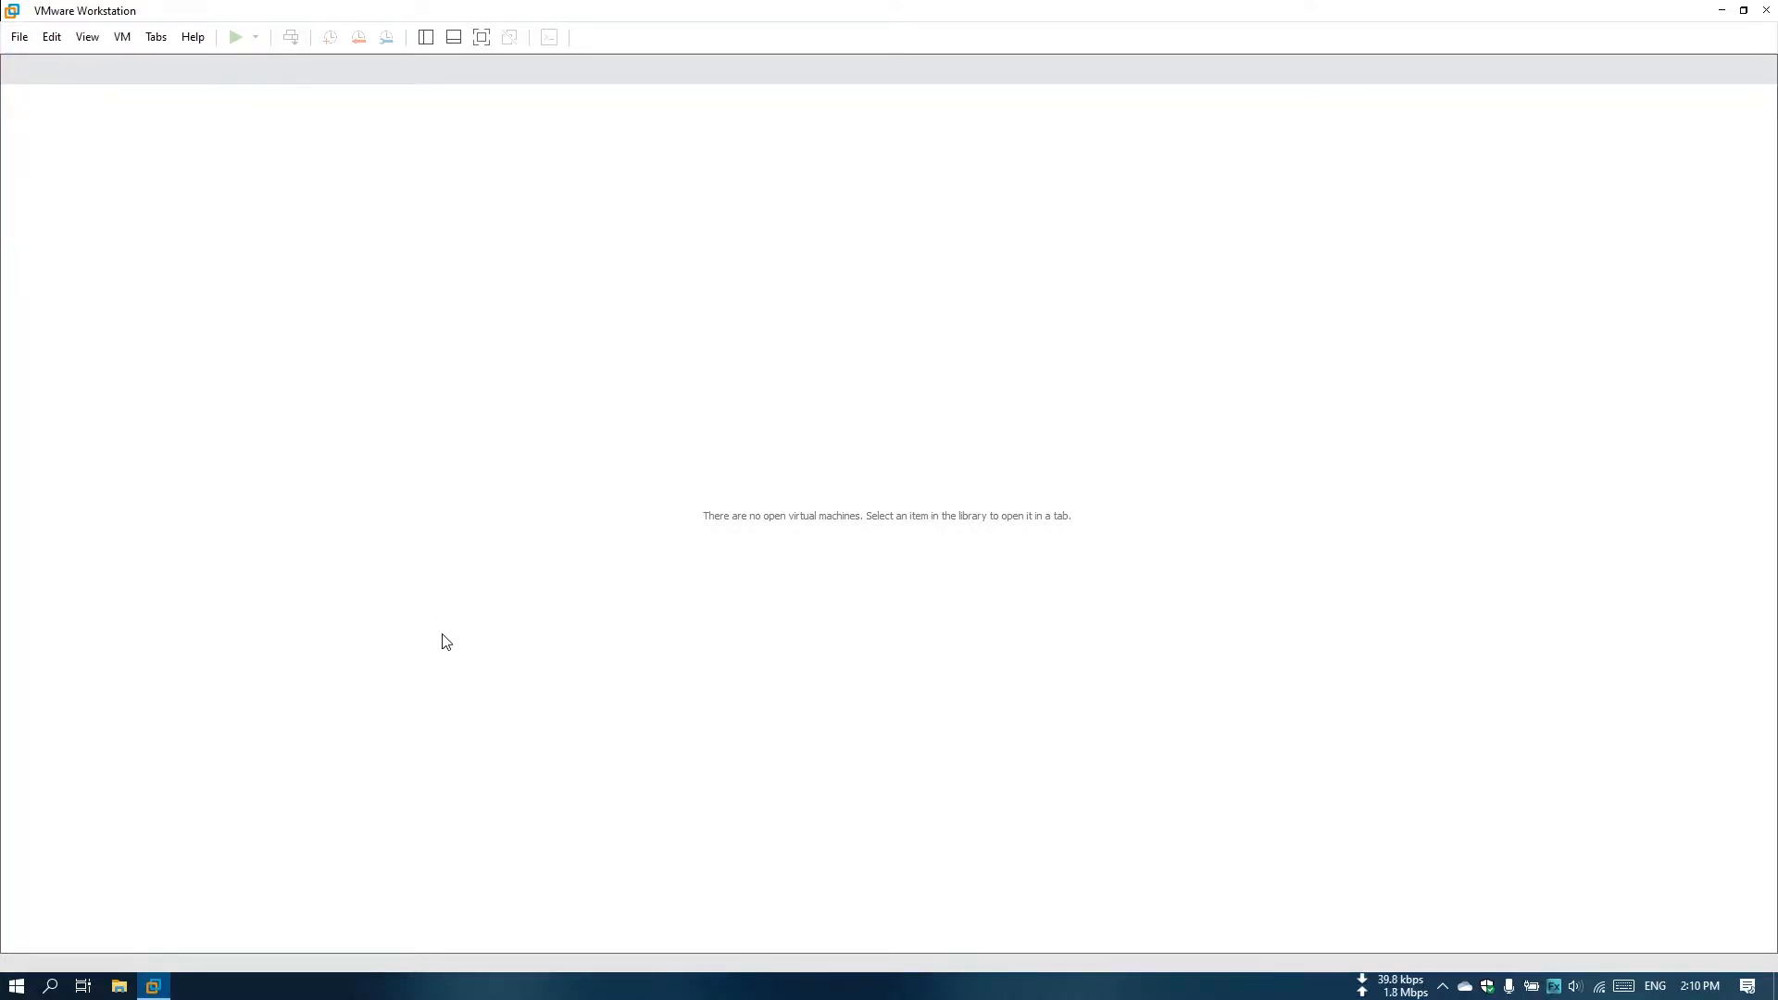
{"action": "left_click", "coordinate": [967, 665]}
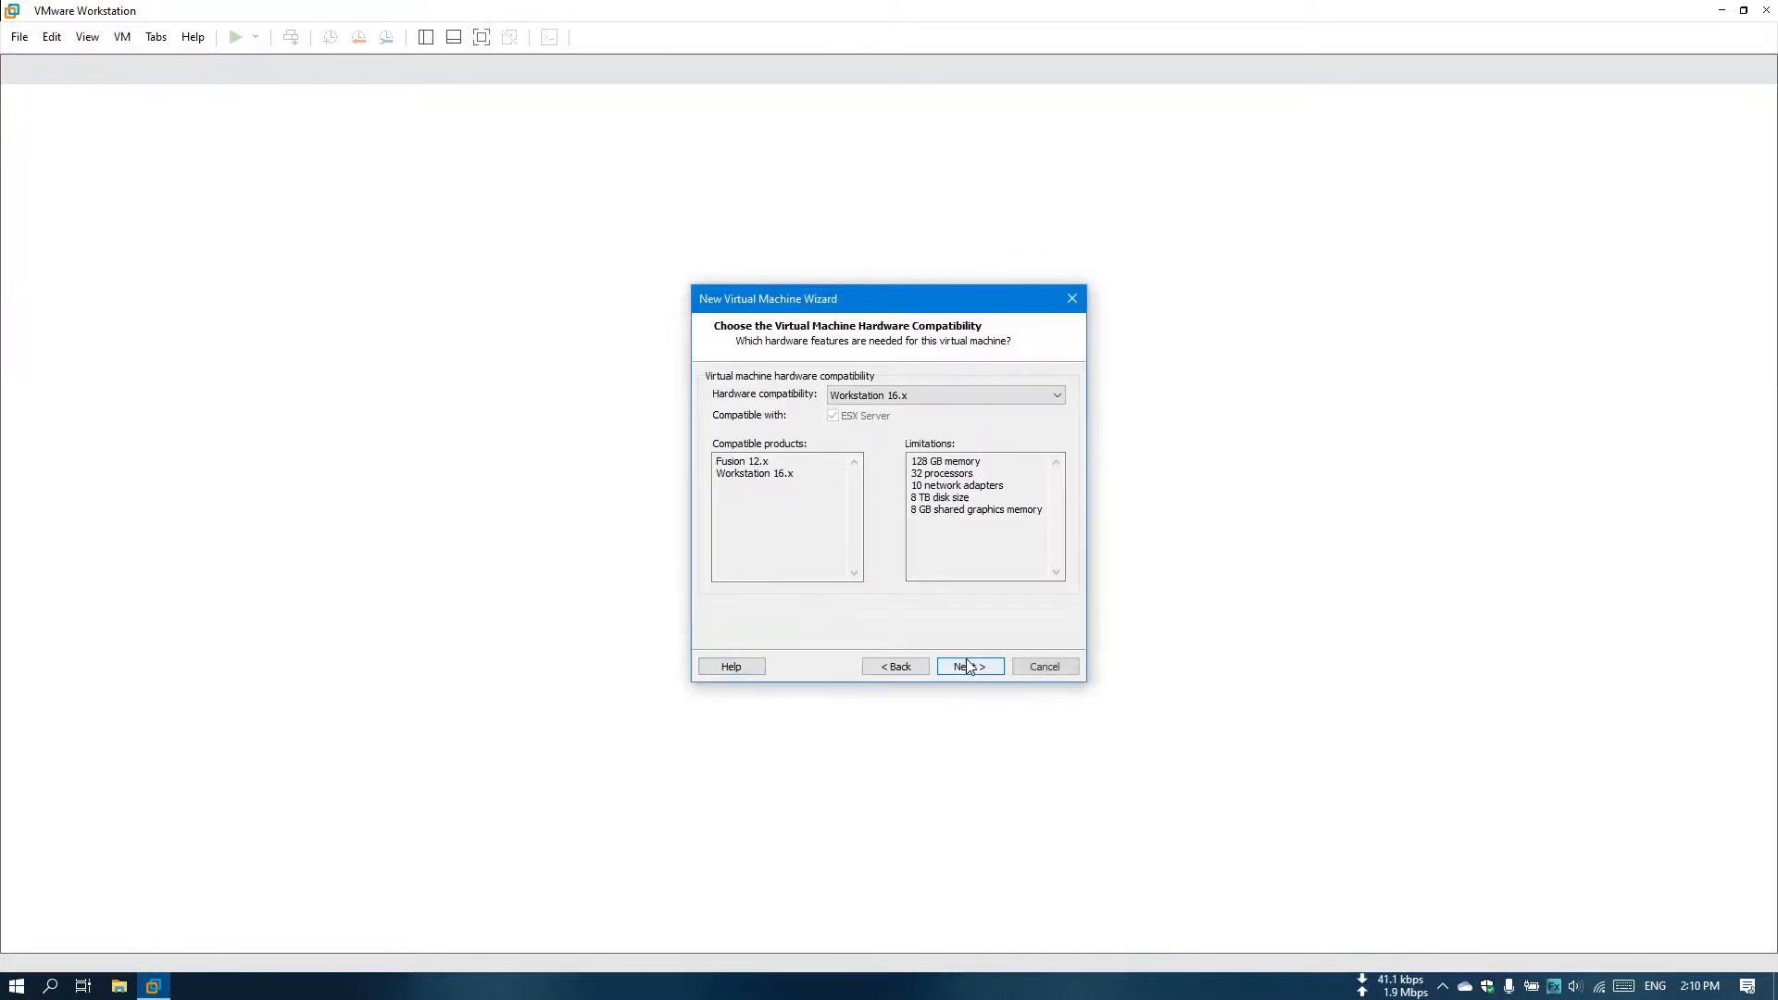
{"action": "left_click", "coordinate": [966, 664]}
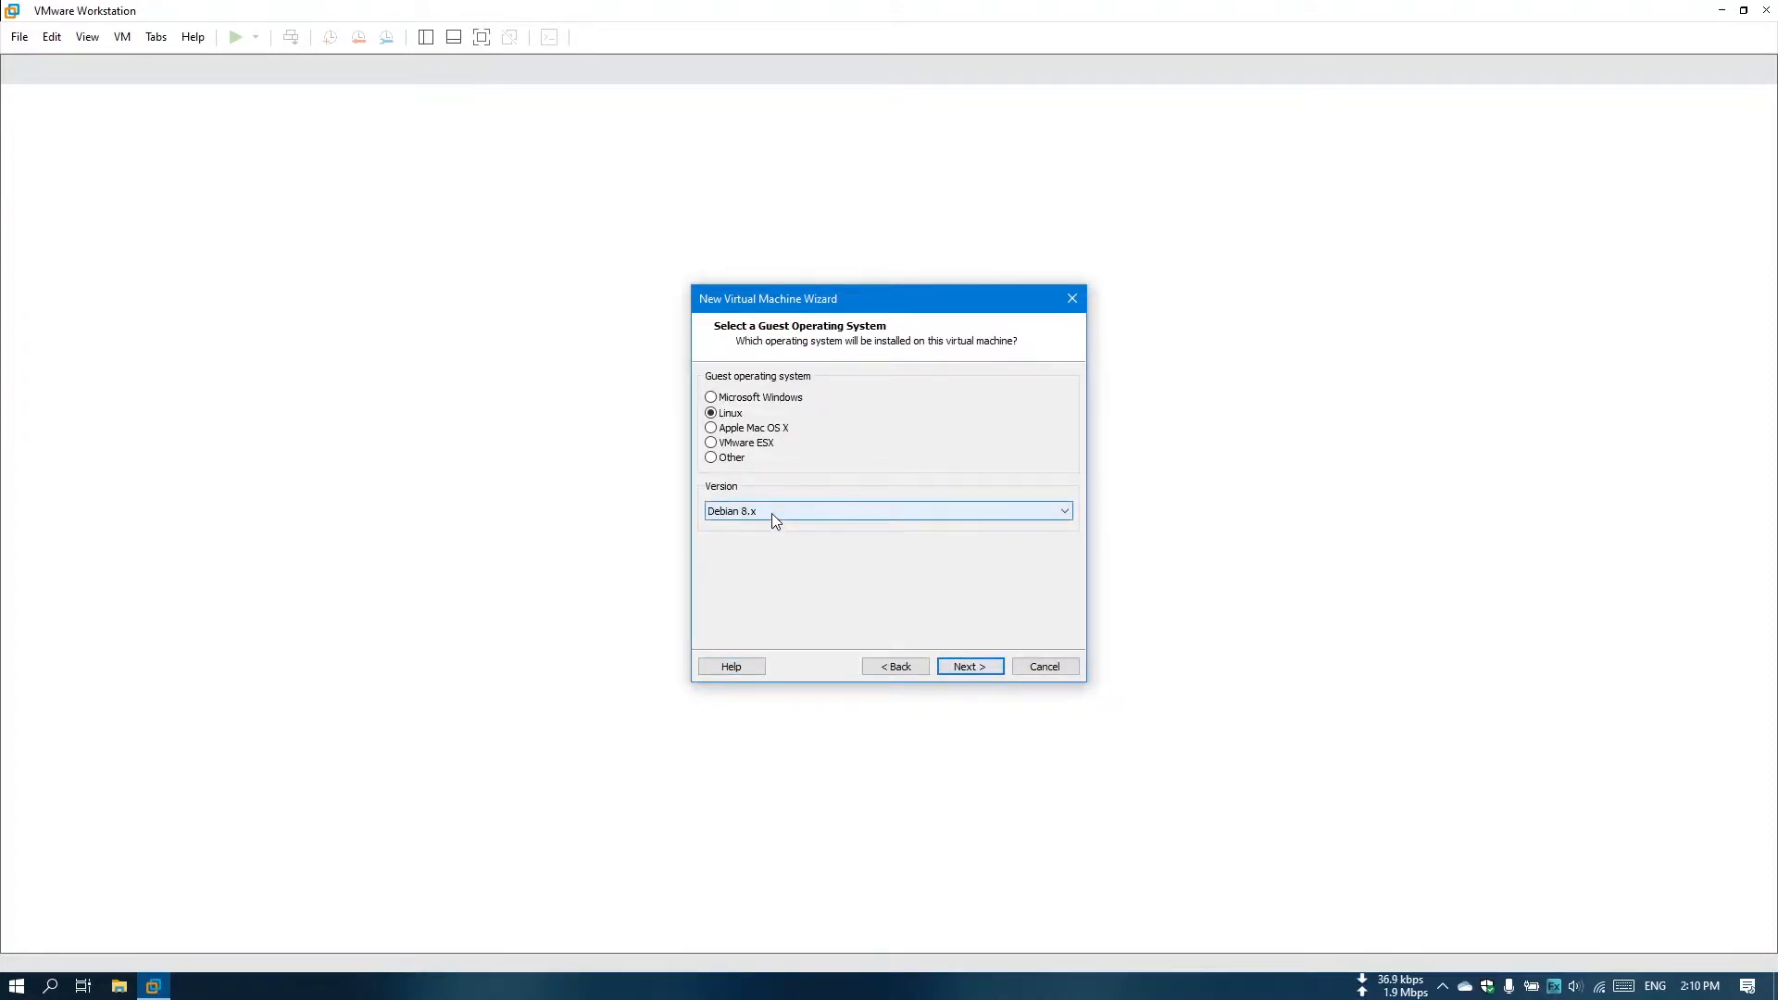
{"action": "left_click", "coordinate": [771, 513]}
{"action": "left_click", "coordinate": [771, 513]}
{"action": "left_click", "coordinate": [967, 667]}
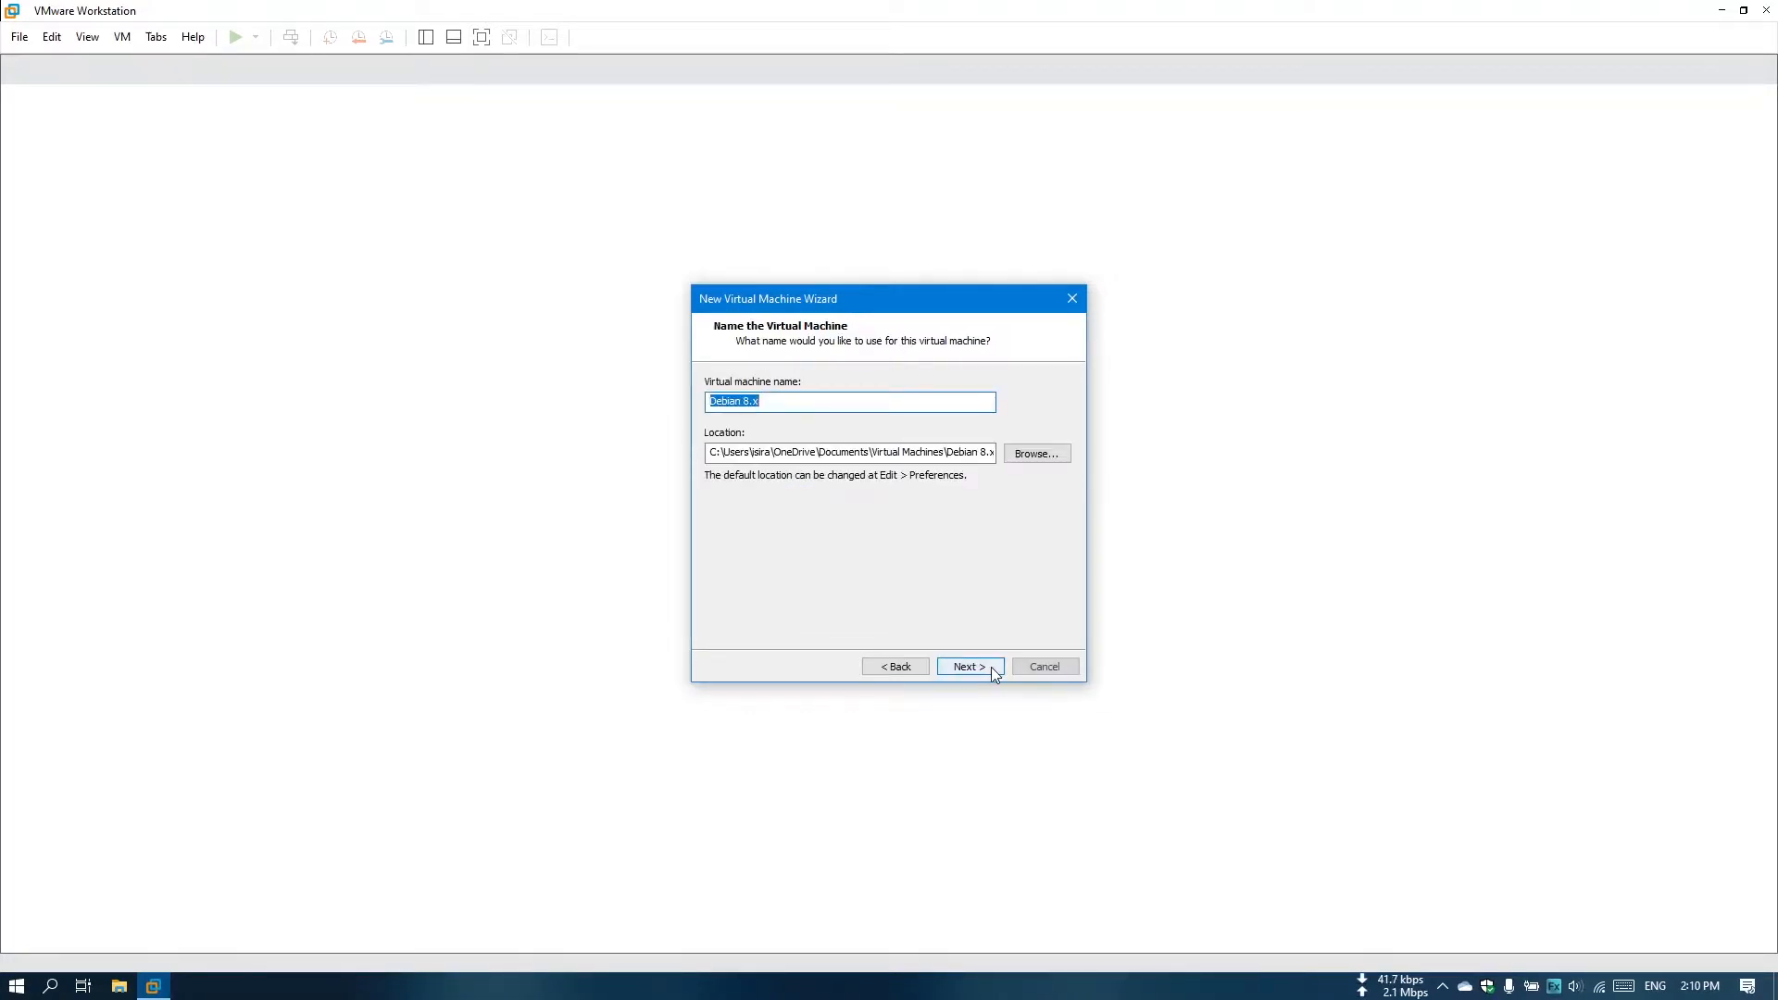
Name the virtual machine Kali Linux and store it in a new Kali folder inside iTech on drive F.
{"action": "type", "text": "Kali Linux"}
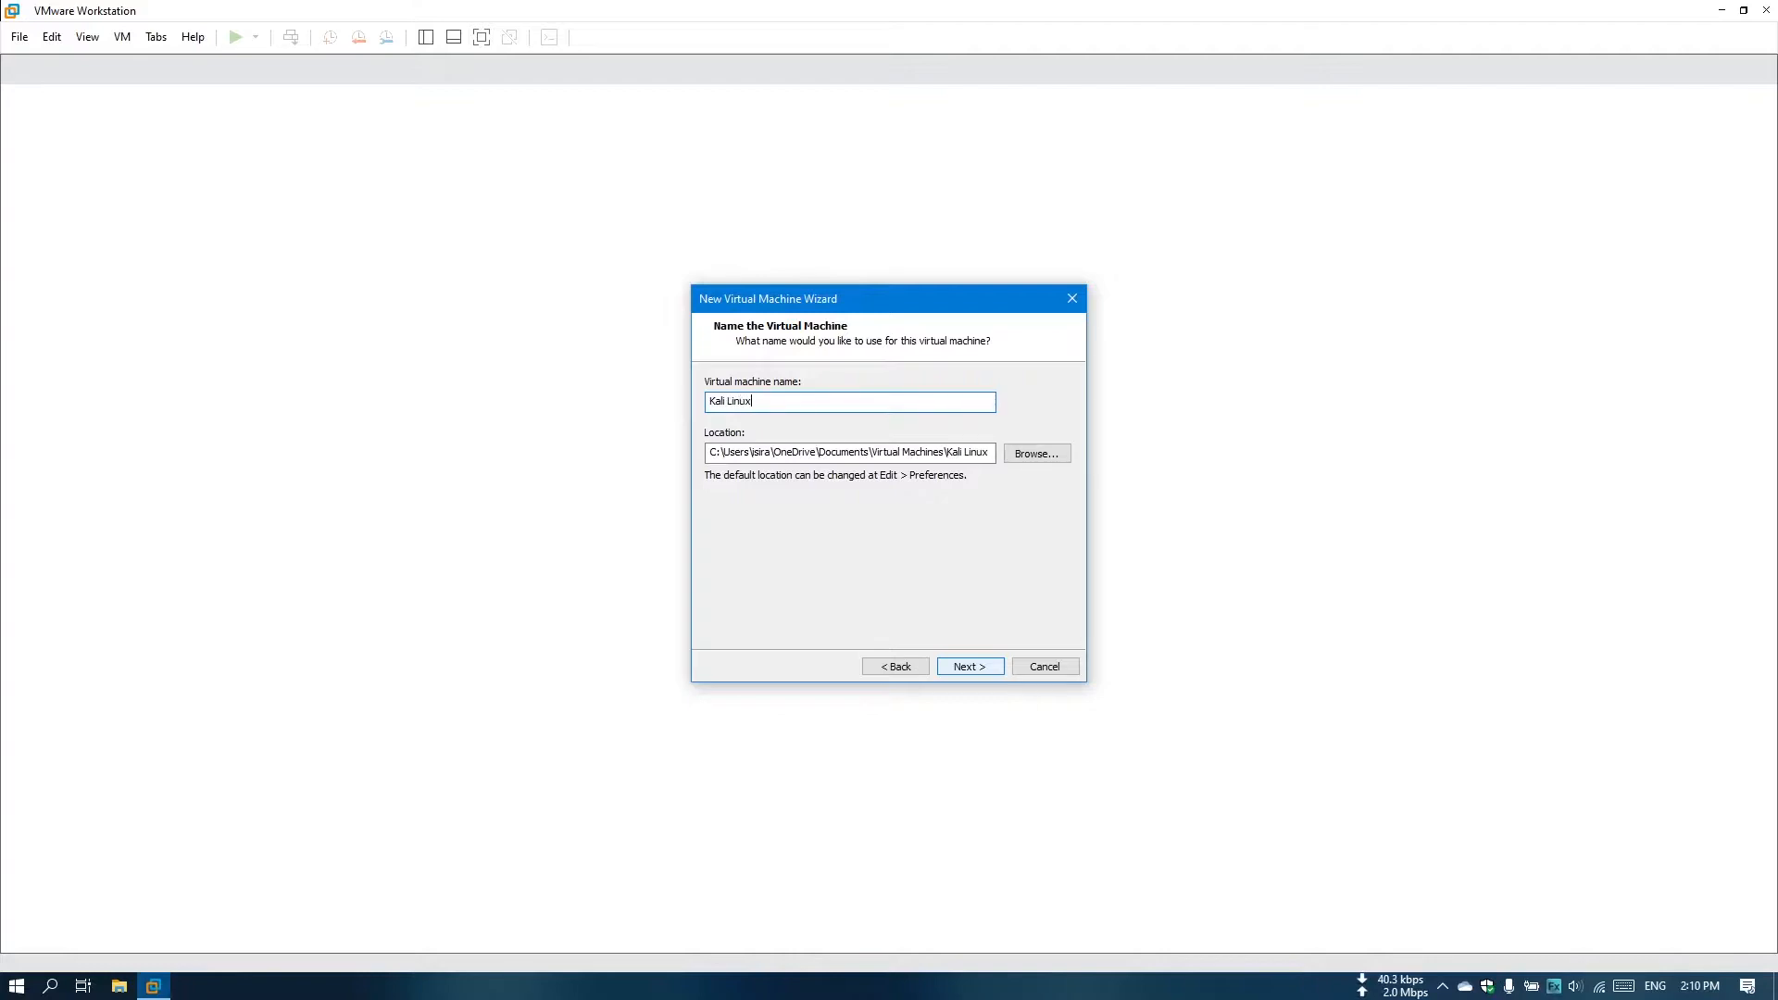
{"action": "left_click", "coordinate": [1038, 453]}
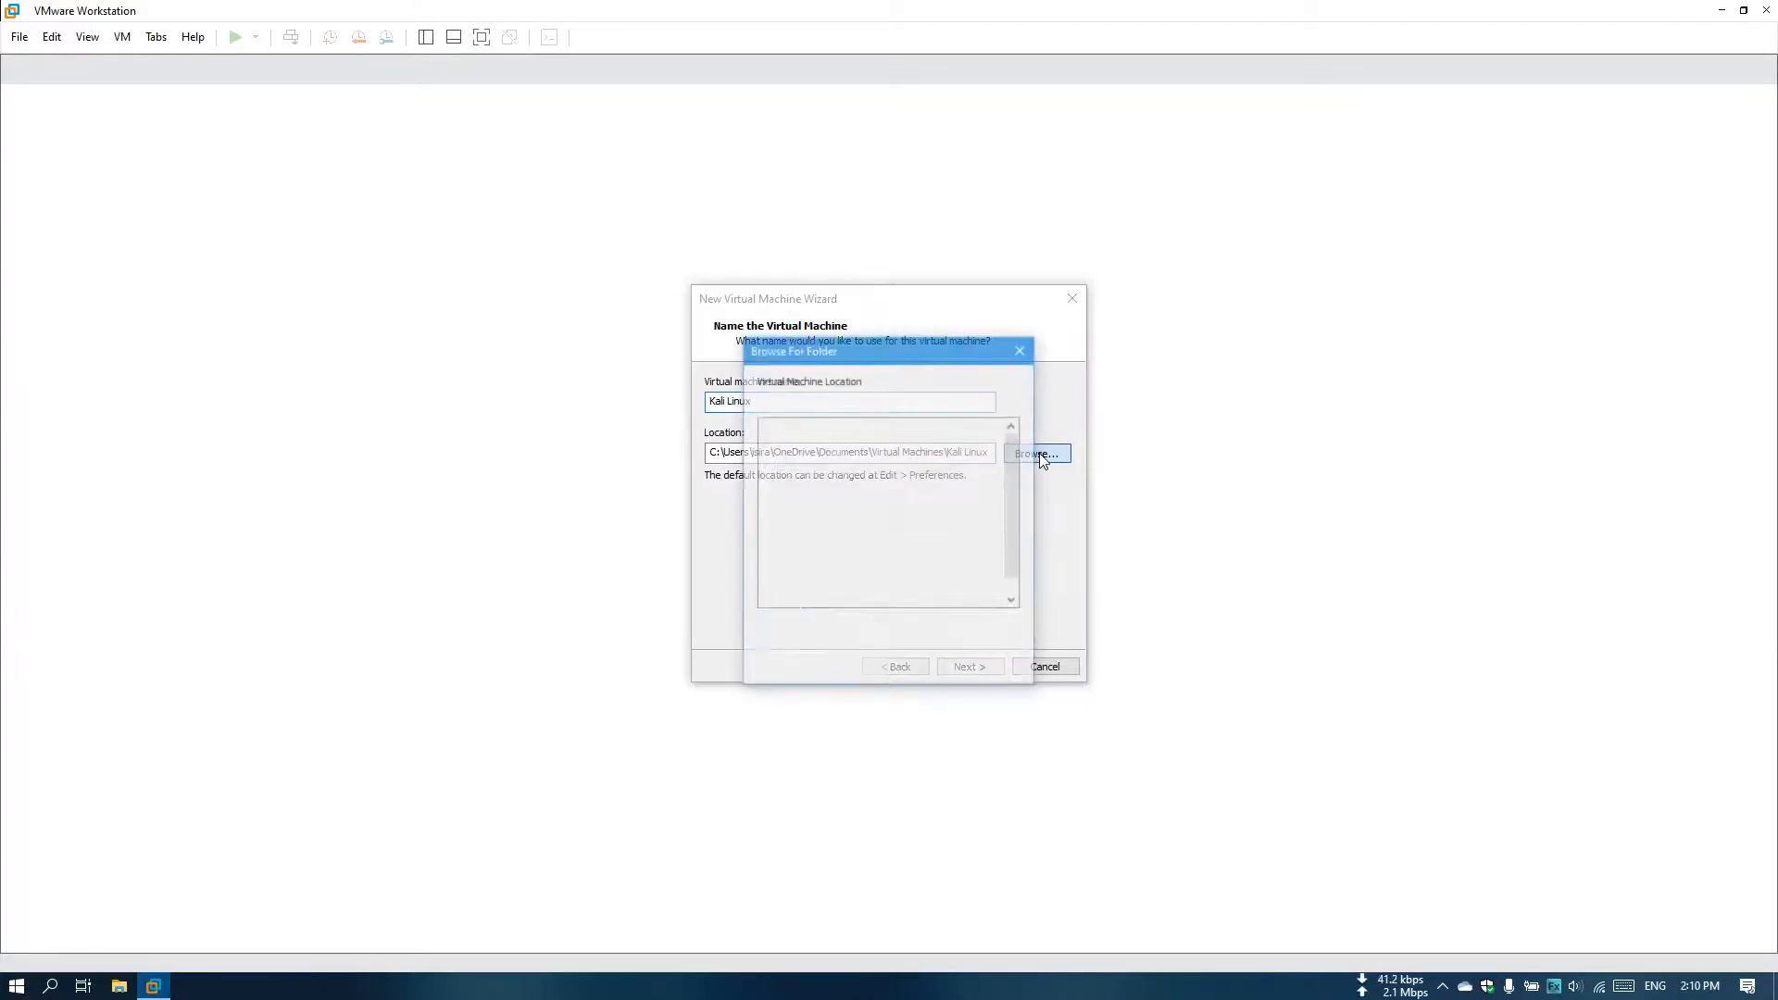
{"action": "scroll", "coordinate": [820, 569], "scroll_direction": "down", "scroll_amount": 3}
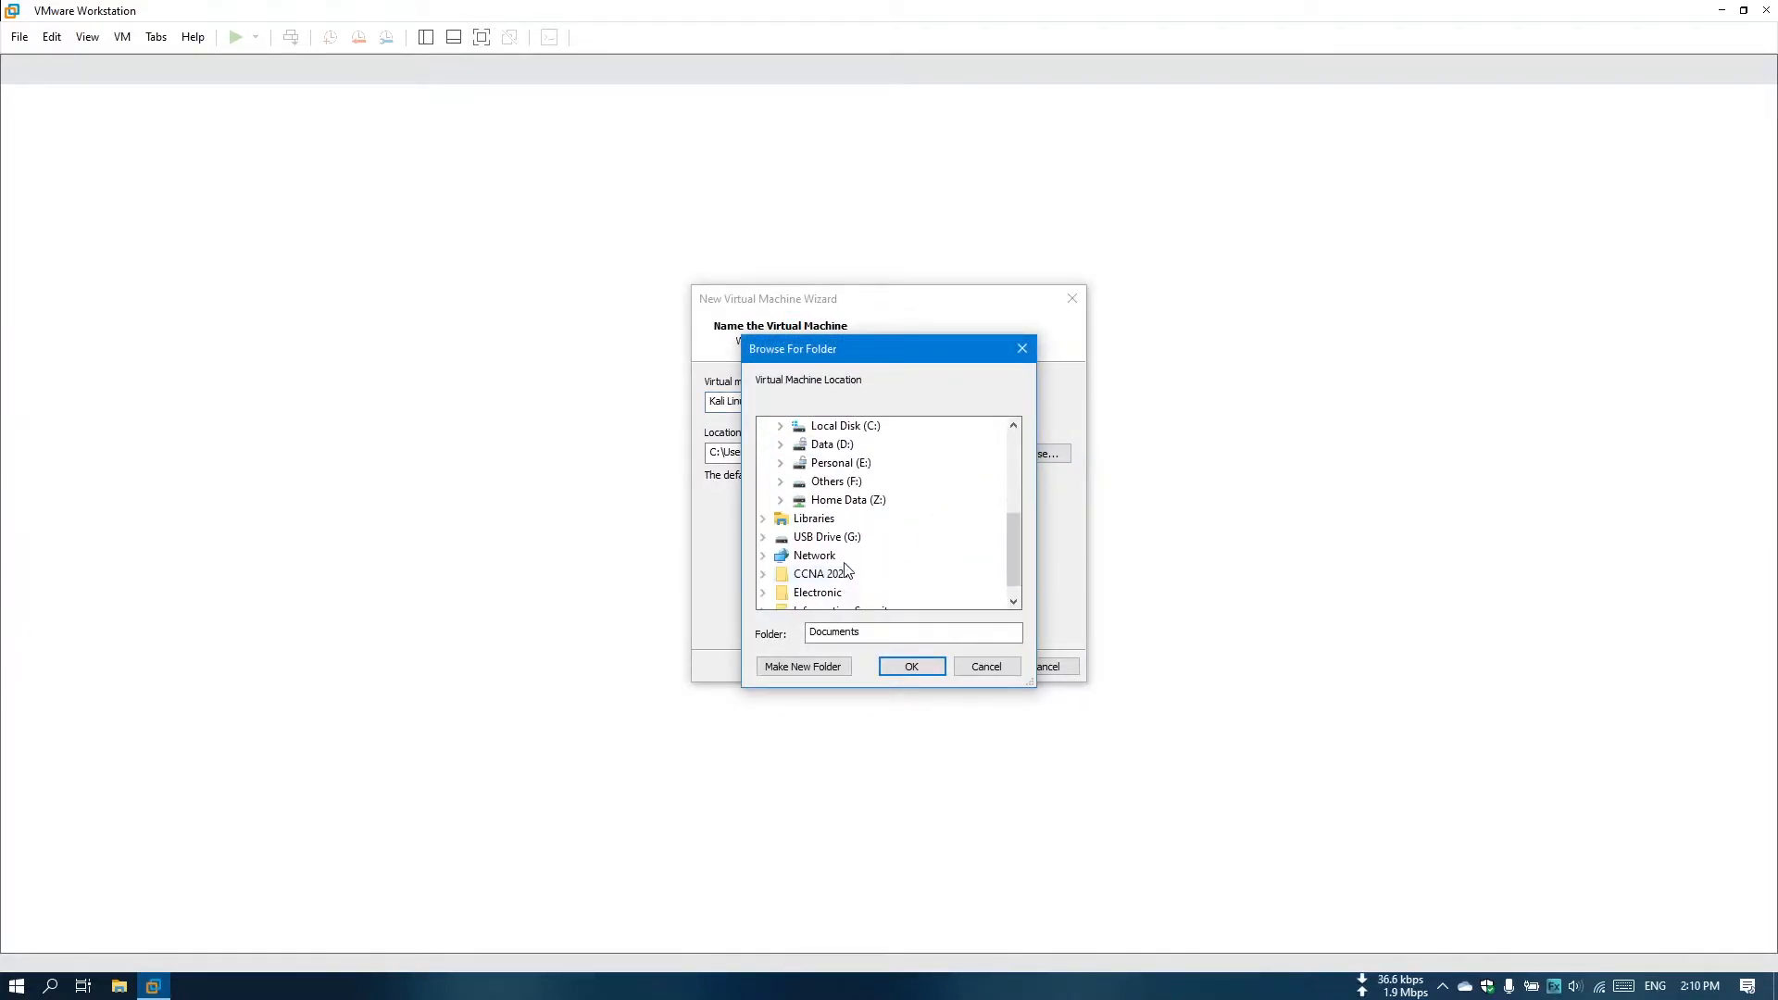
{"action": "double_click", "coordinate": [844, 481]}
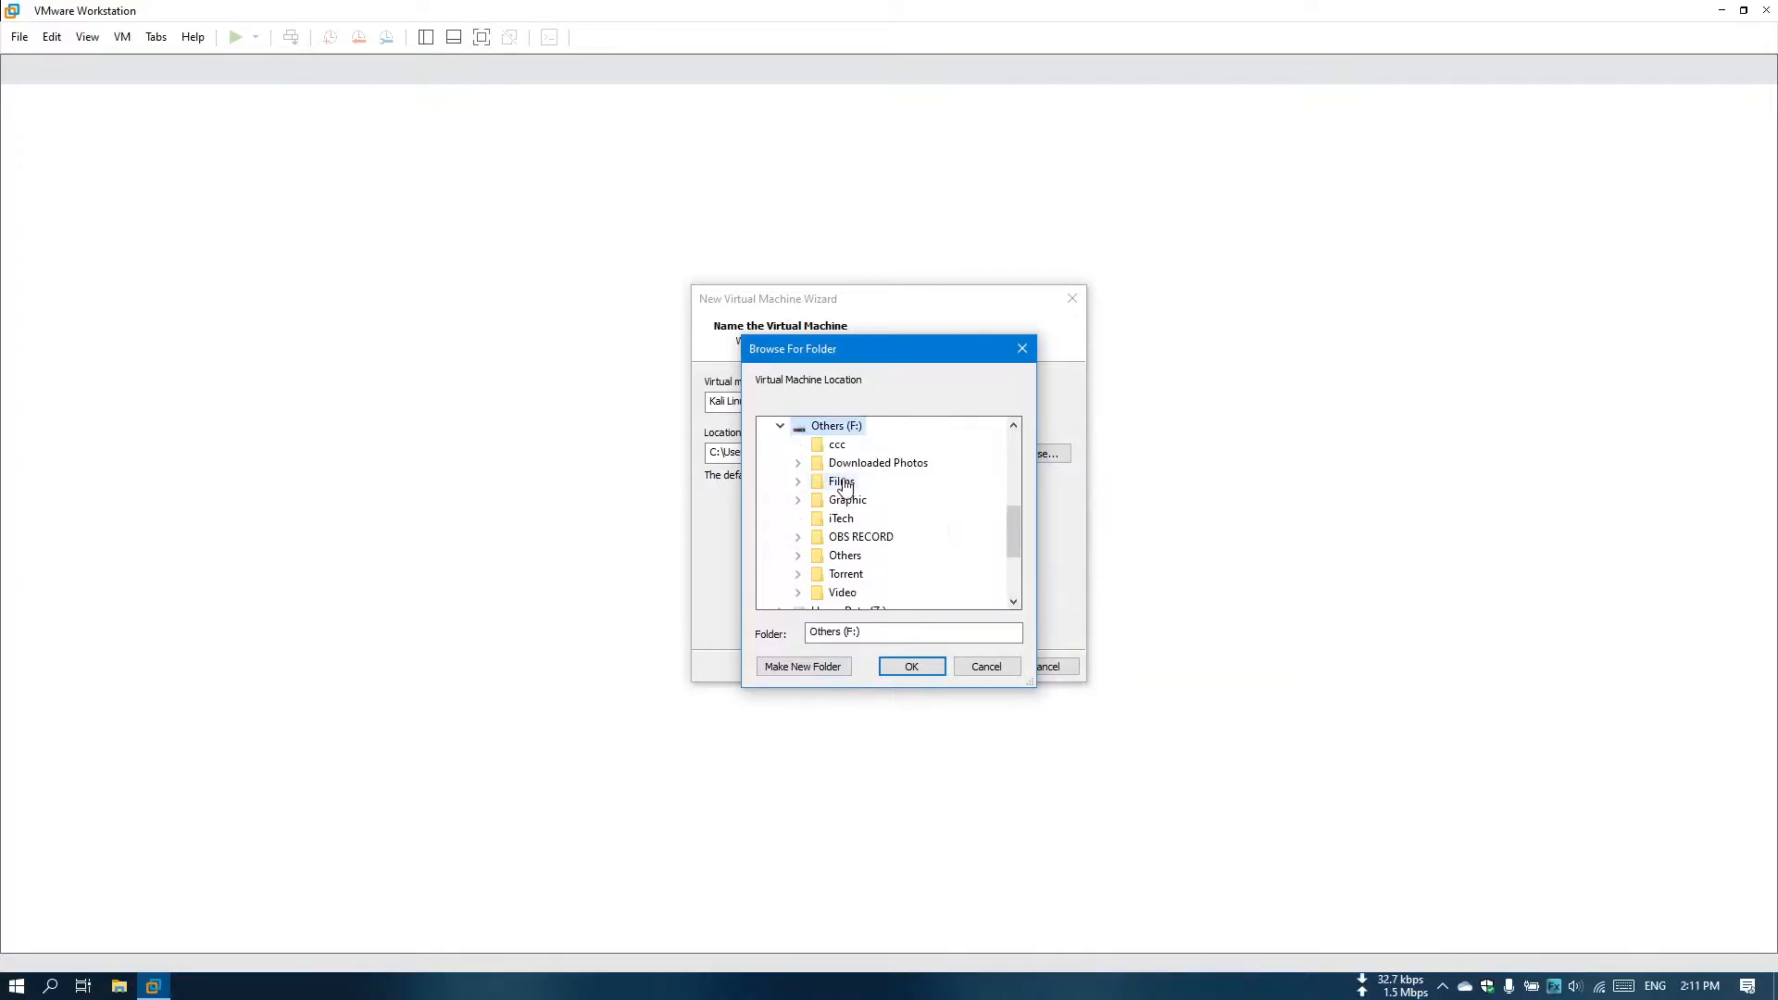
{"action": "left_click", "coordinate": [843, 519]}
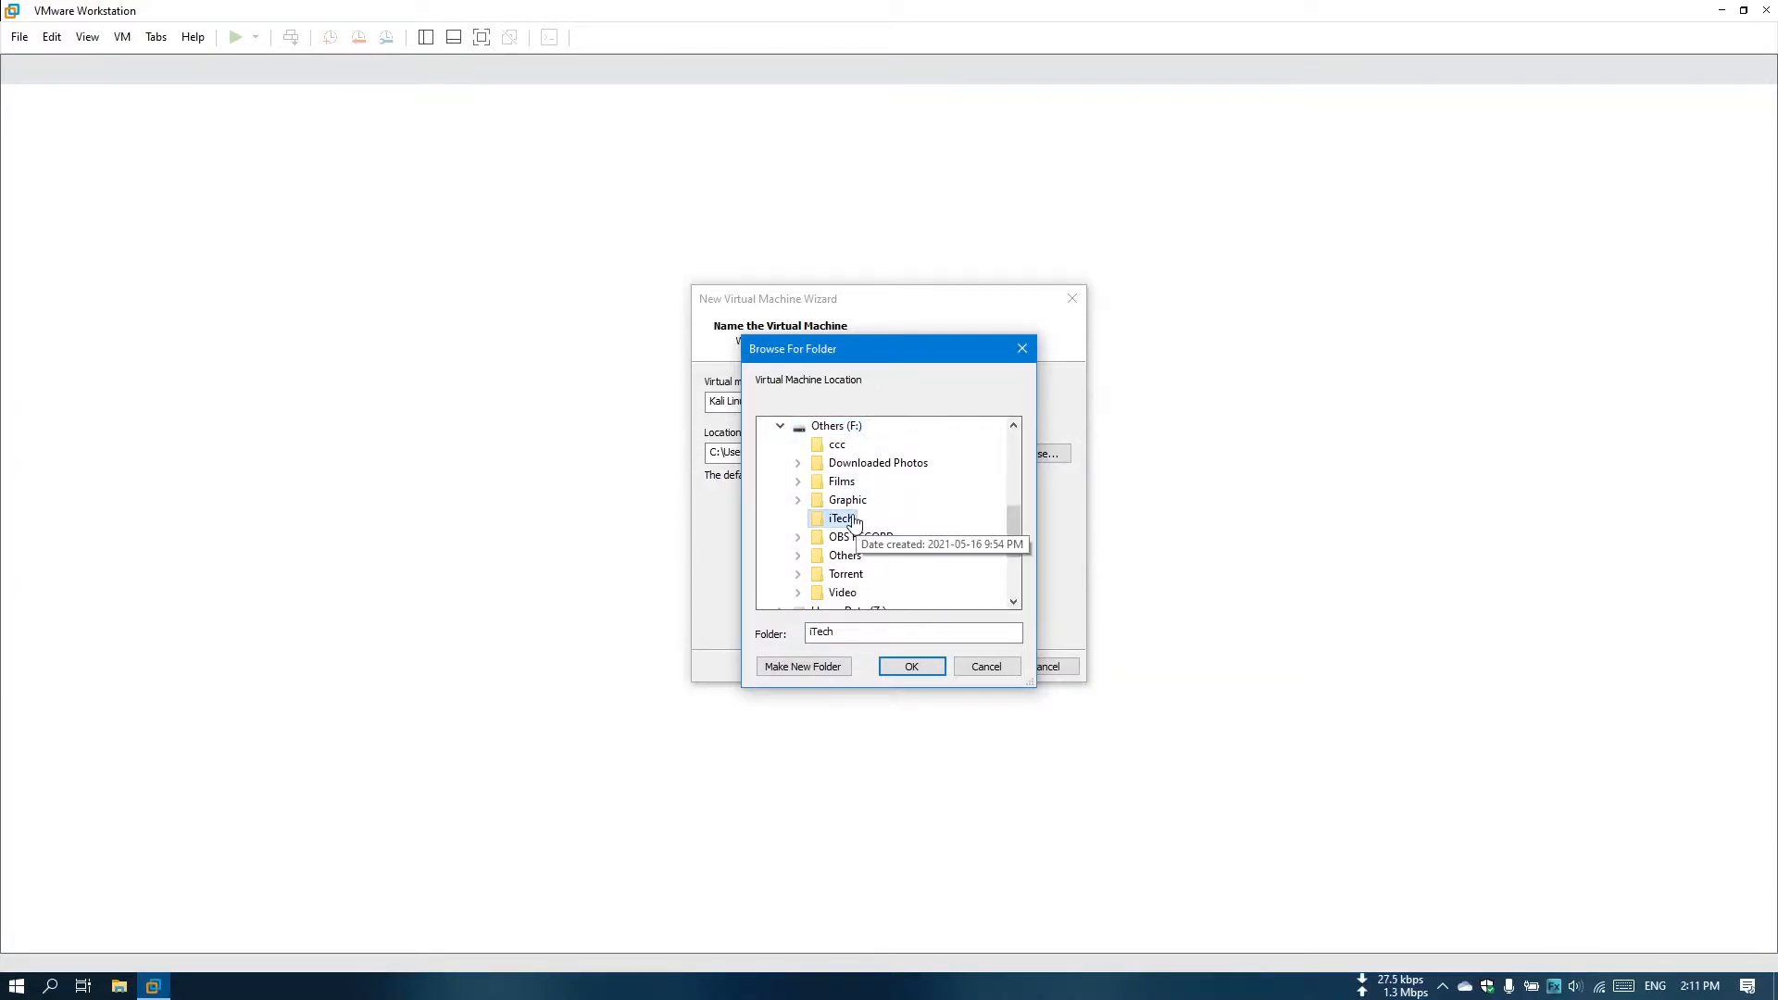
{"action": "left_click", "coordinate": [802, 668]}
{"action": "type", "text": "Kali"}
{"action": "key", "text": "Return"}
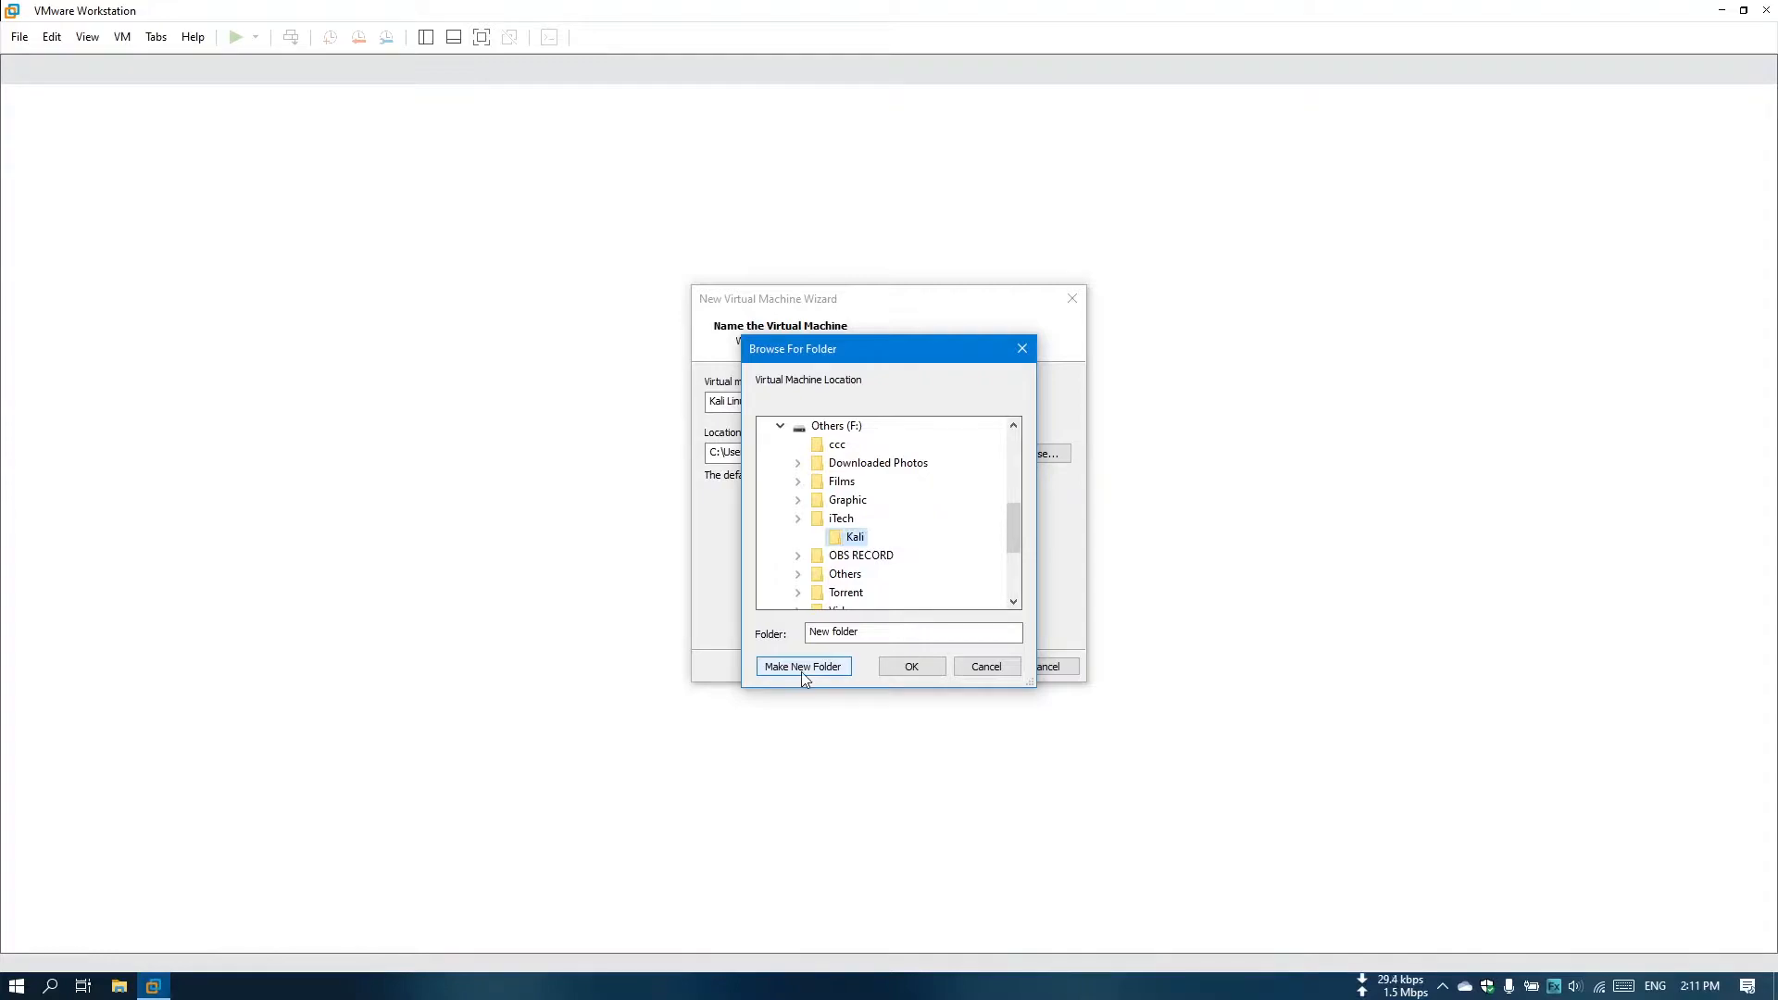
{"action": "left_click", "coordinate": [912, 666]}
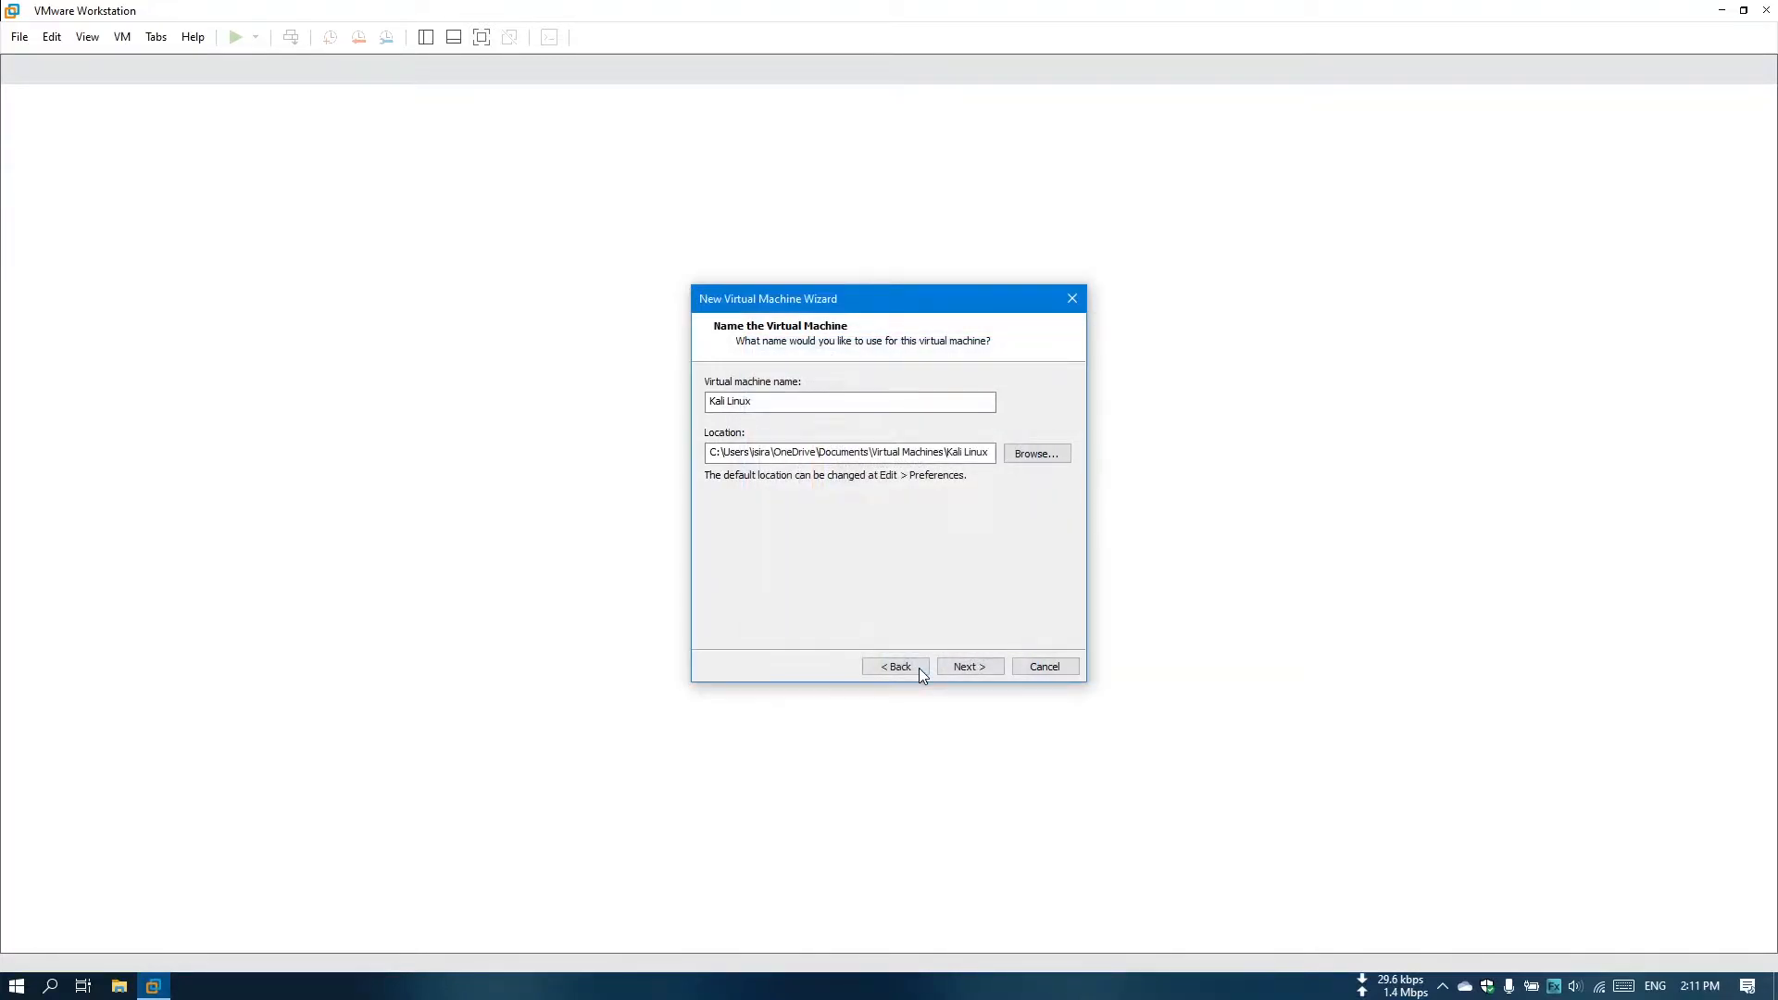
{"action": "left_click", "coordinate": [981, 668]}
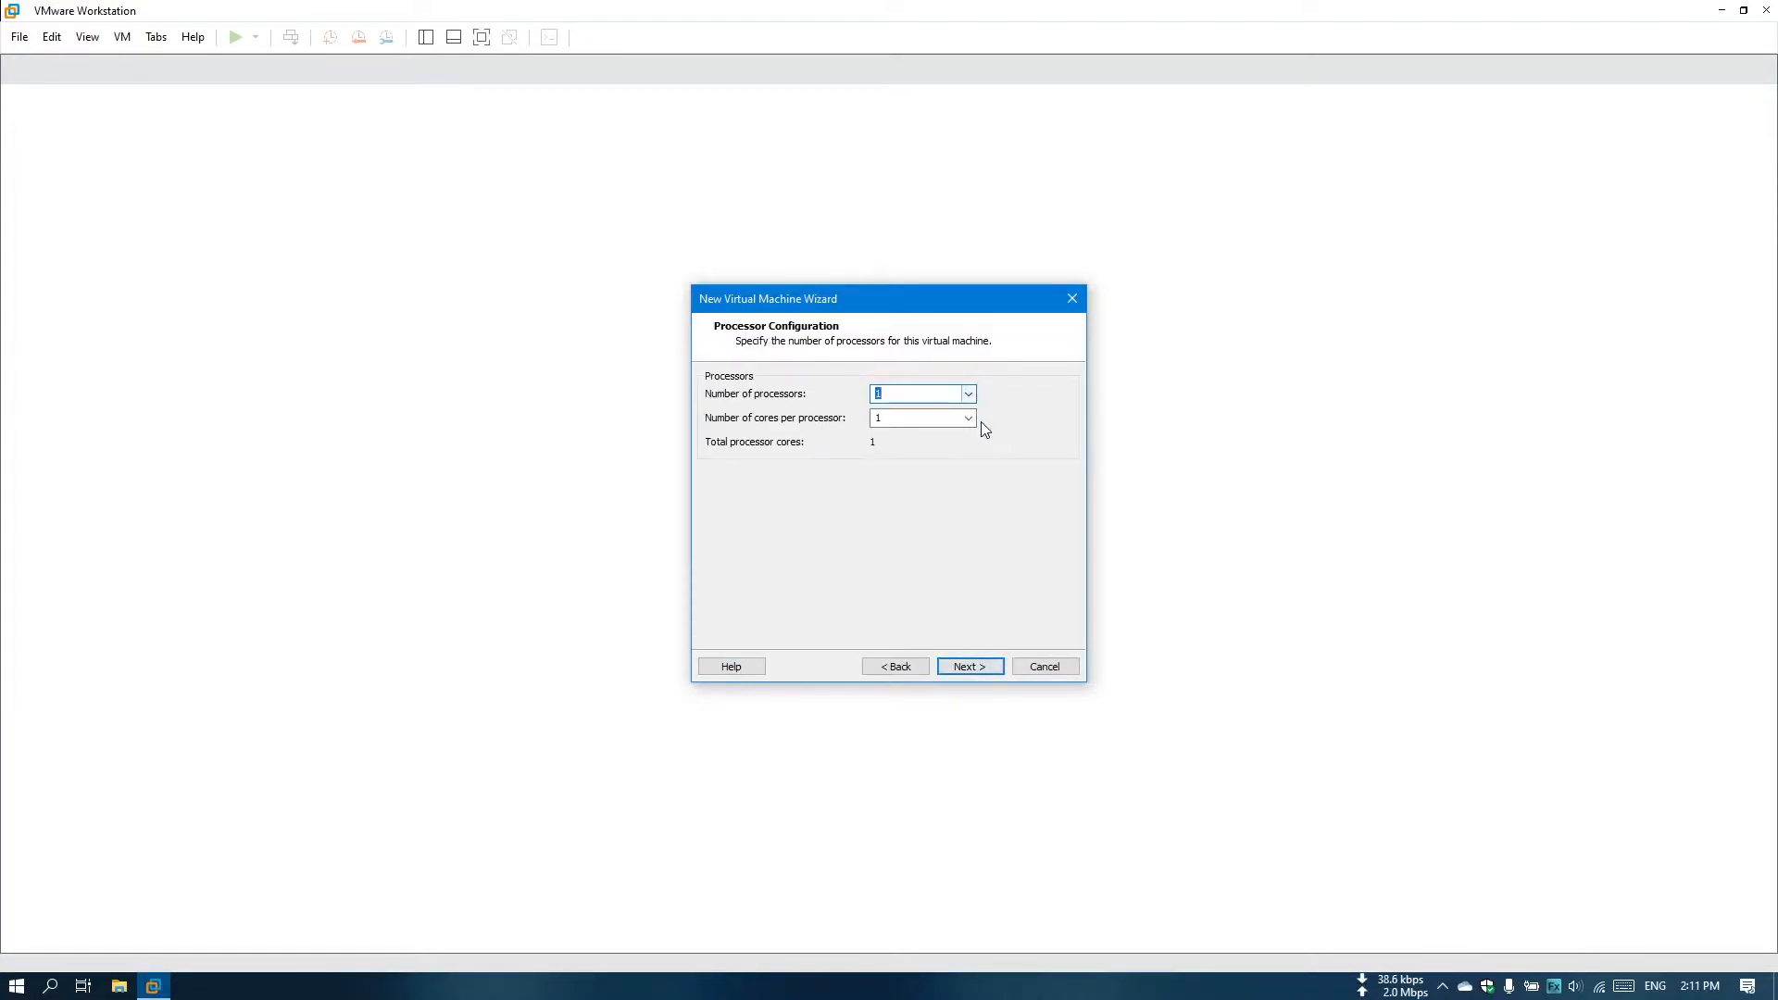
Configure the virtual machine's processor count and cores per processor for a total of 4 CPU cores.
{"action": "left_click", "coordinate": [968, 418]}
{"action": "left_click", "coordinate": [951, 450]}
{"action": "left_click", "coordinate": [976, 397]}
{"action": "left_click", "coordinate": [954, 421]}
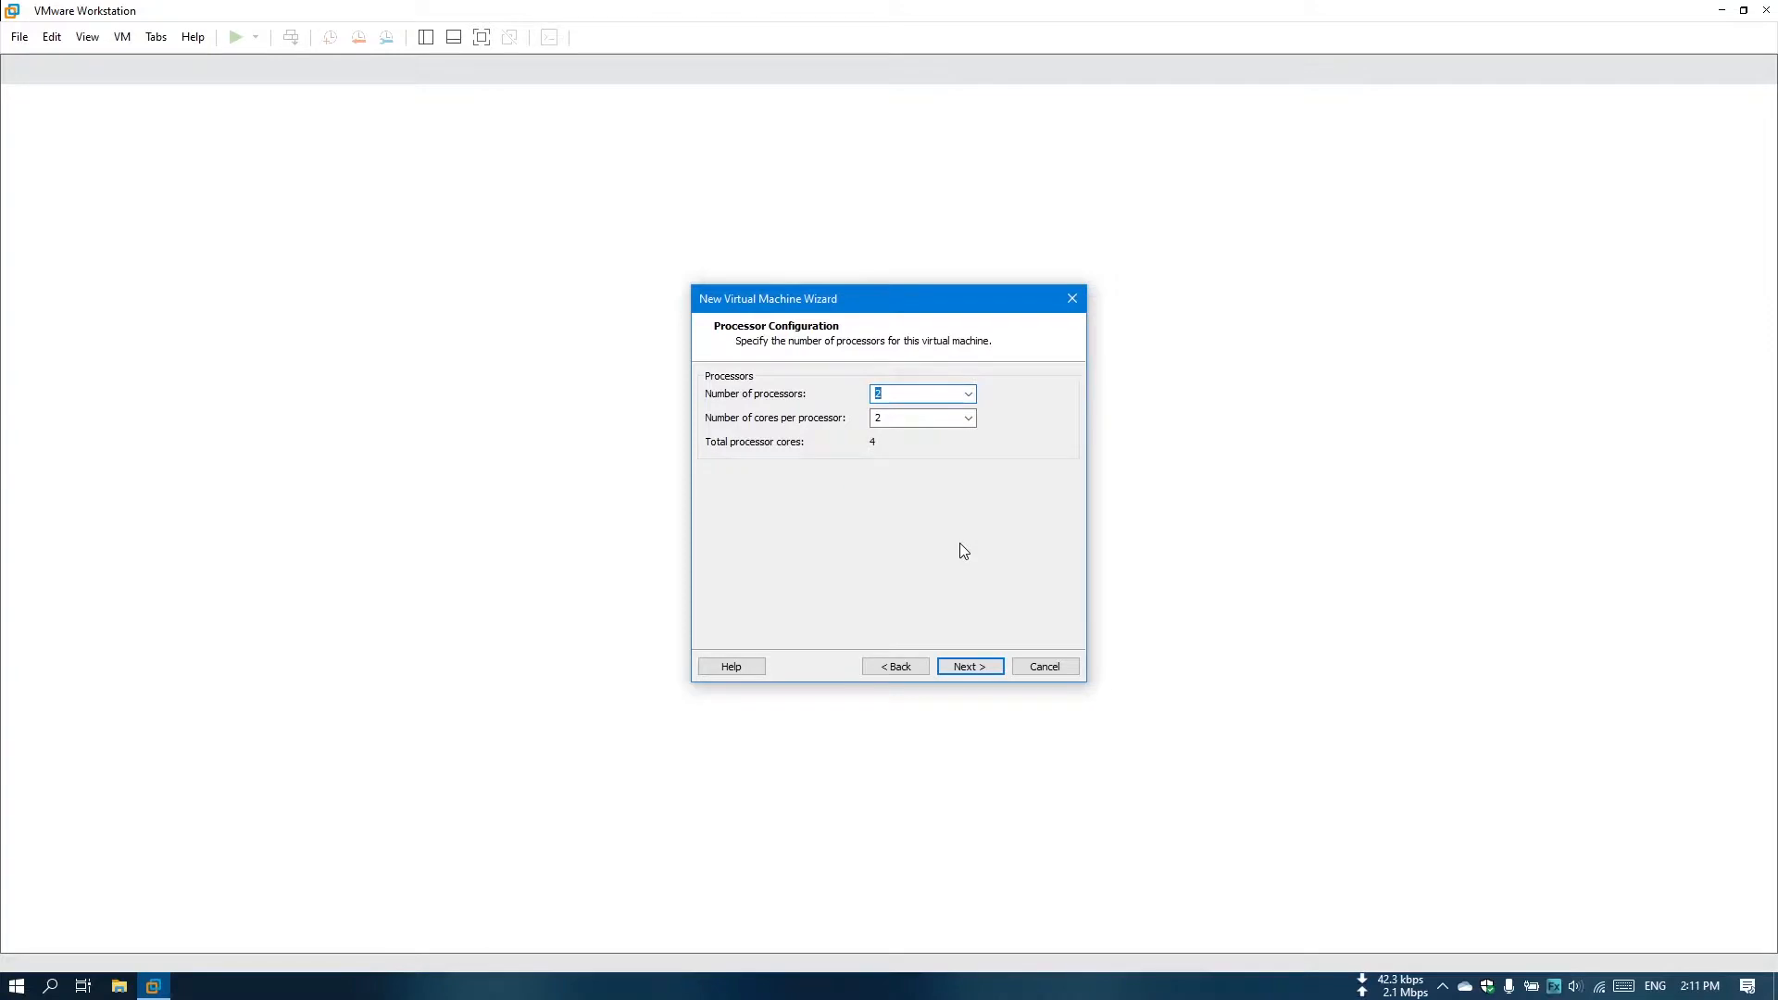
{"action": "left_click", "coordinate": [962, 667]}
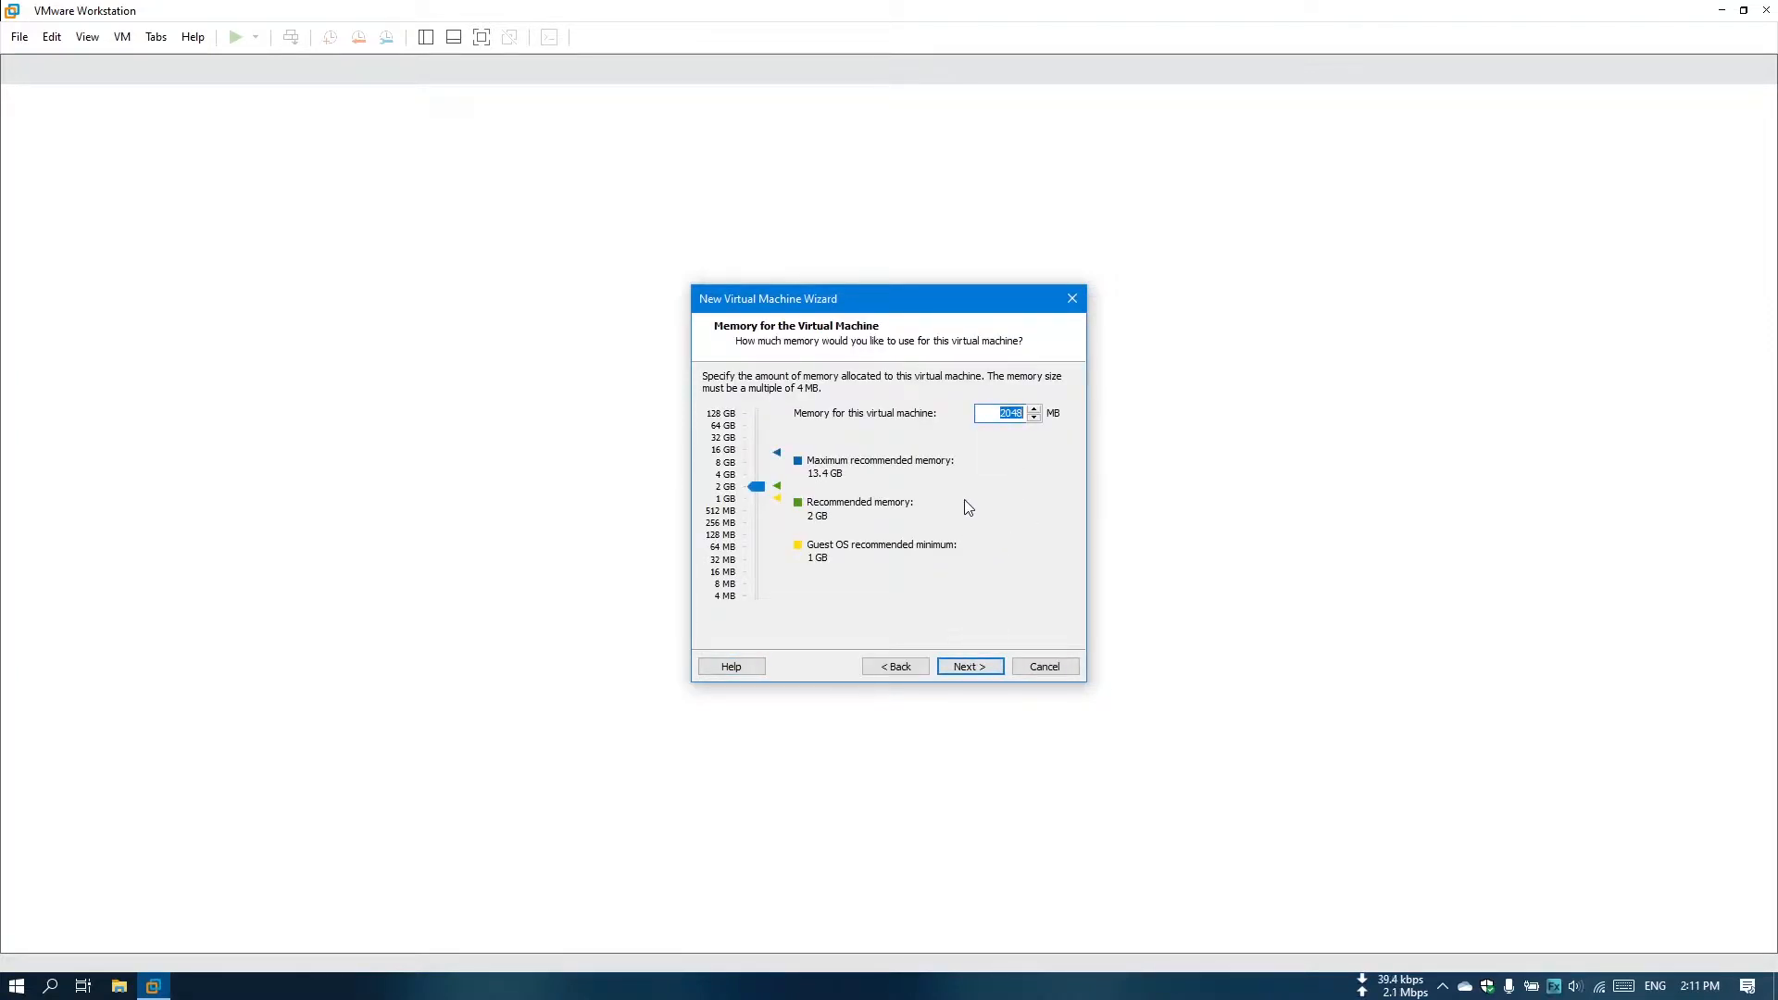
Accept 2048 MB of memory, NAT networking, the LSI Logic controller and a new virtual disk as default settings.
{"action": "left_click", "coordinate": [958, 668]}
{"action": "left_click", "coordinate": [958, 668]}
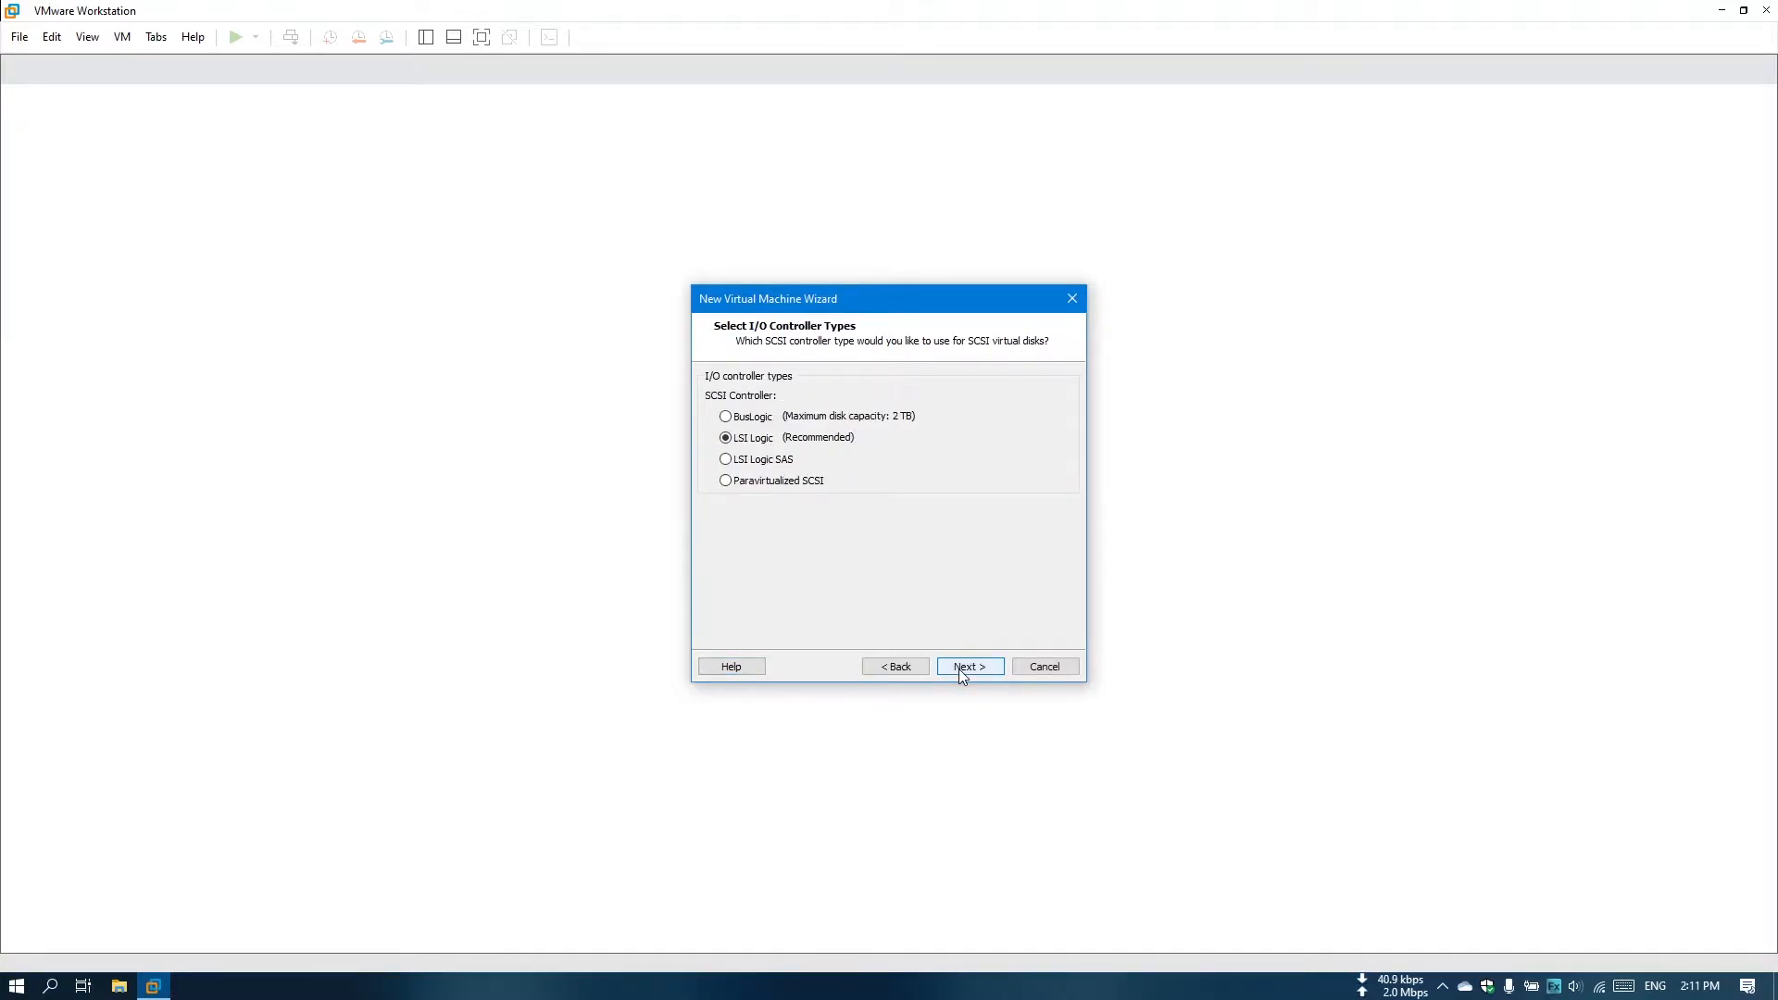
{"action": "left_click", "coordinate": [958, 668]}
{"action": "left_click", "coordinate": [960, 669]}
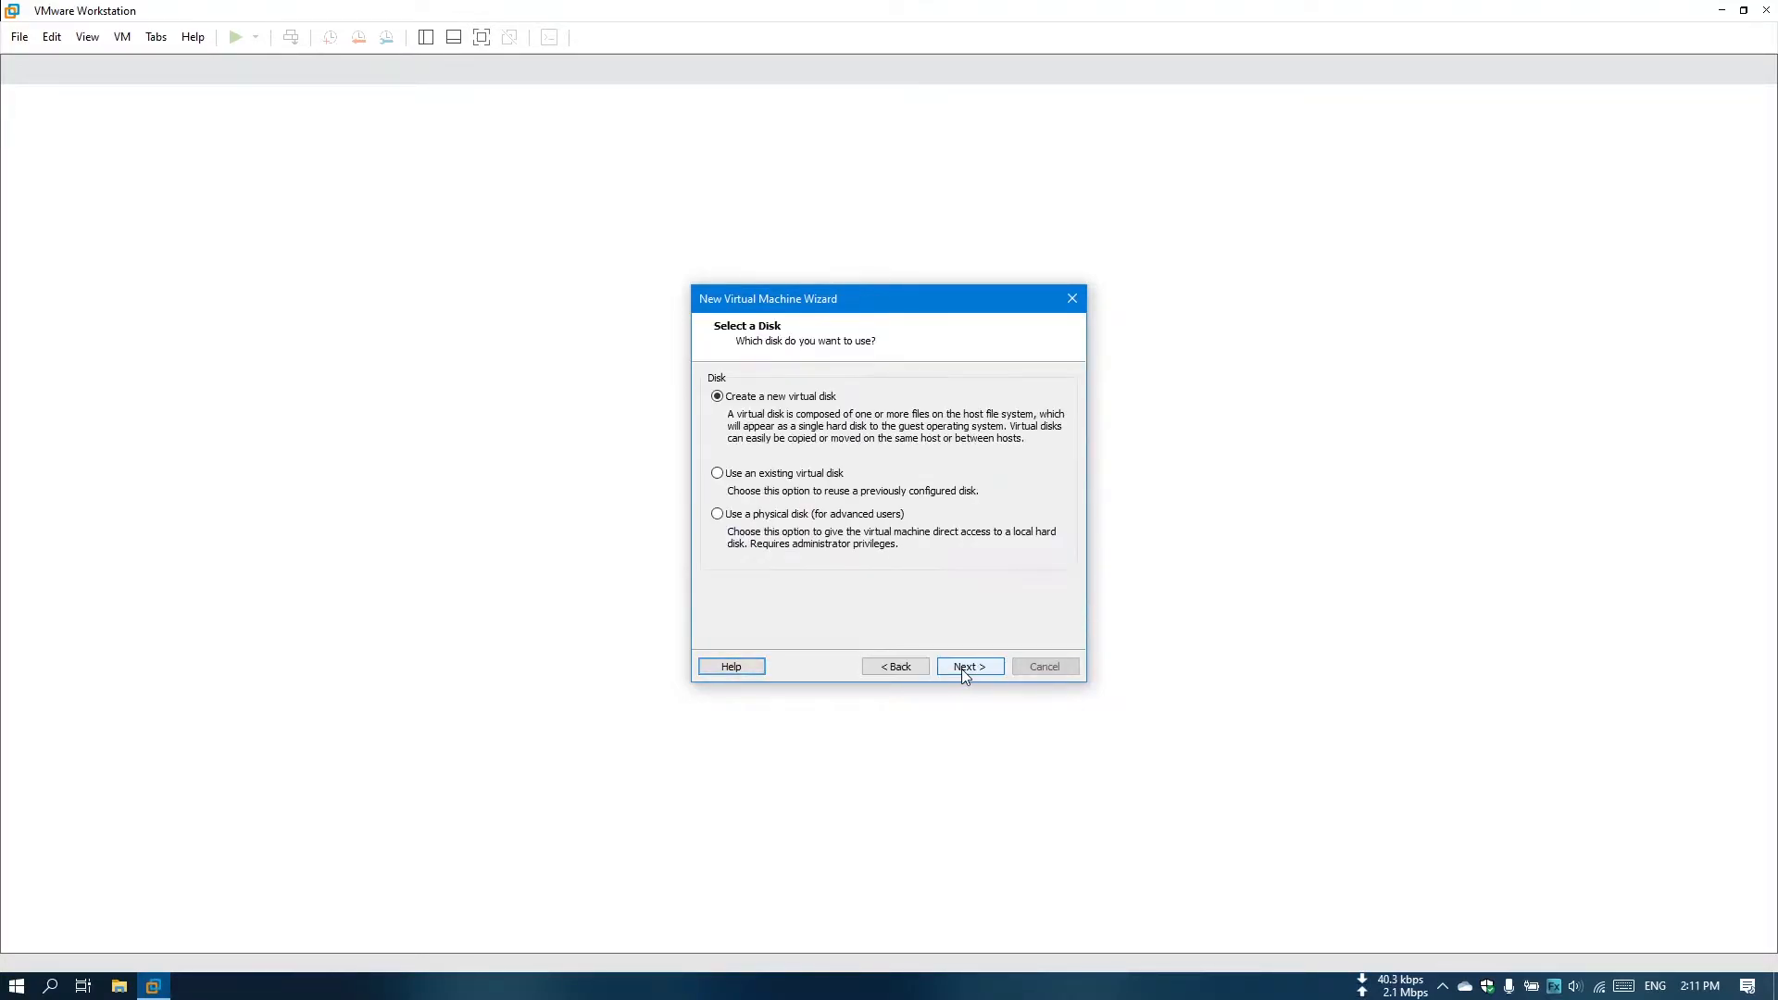
{"action": "left_click", "coordinate": [961, 669]}
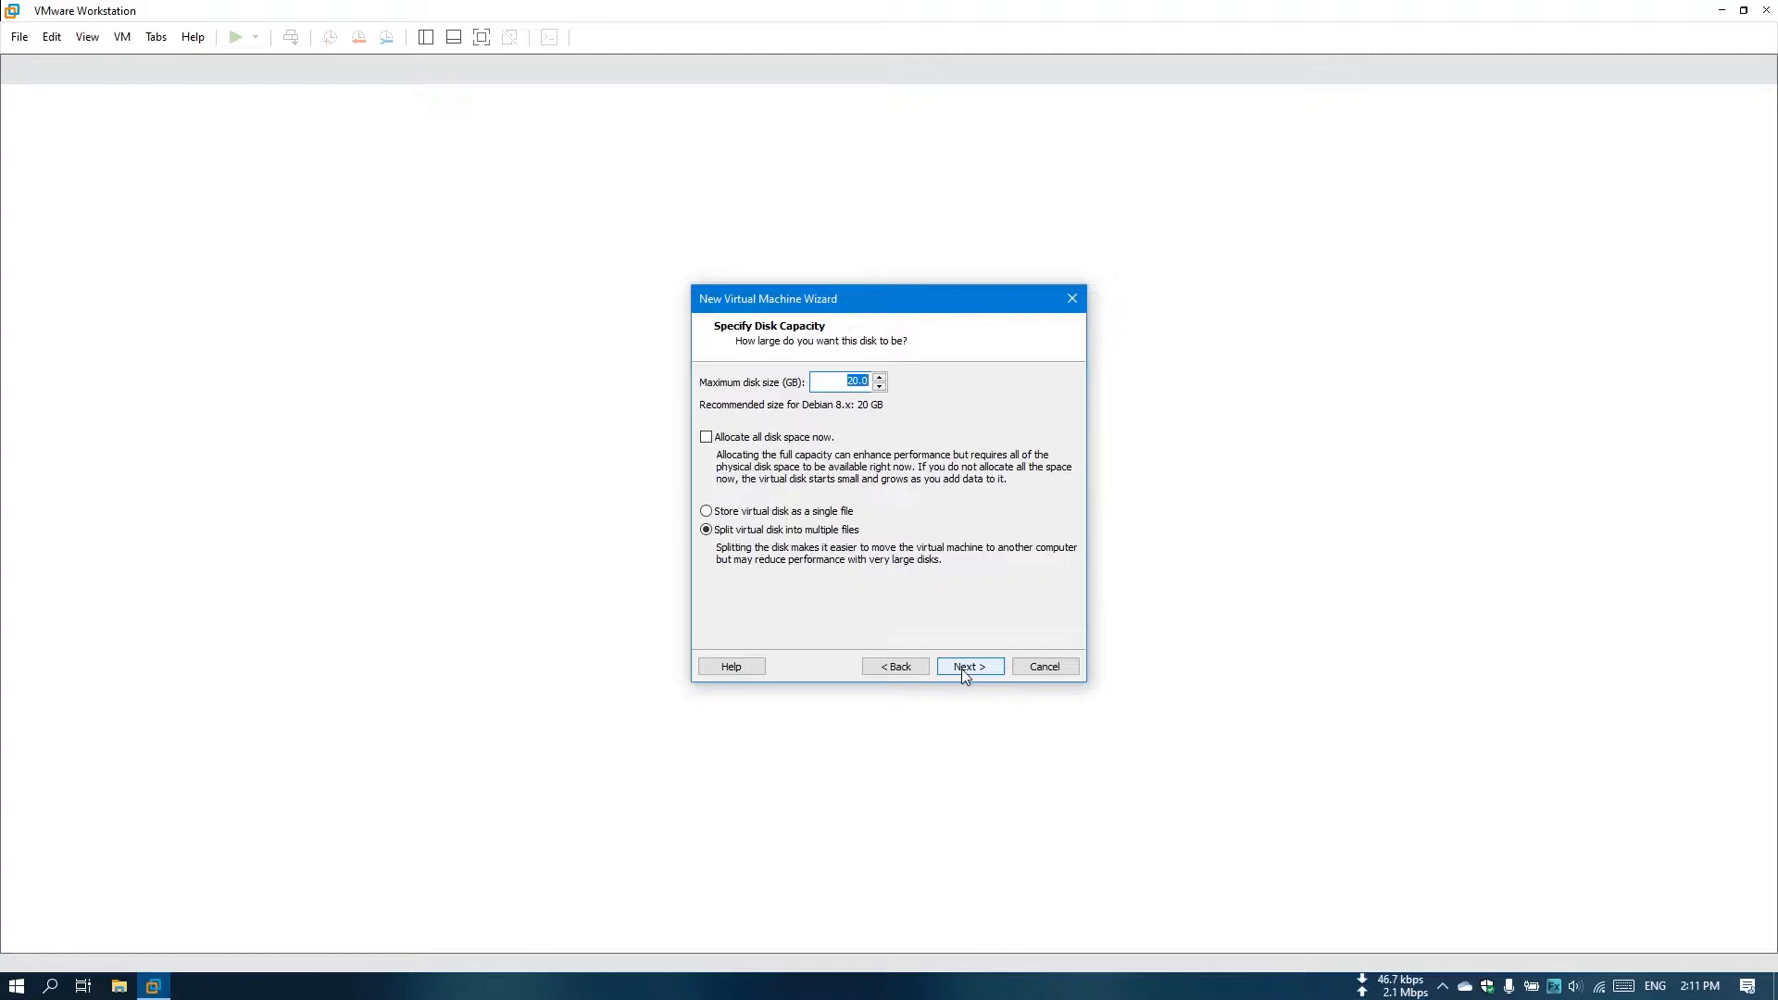
Set the virtual disk to 40 GB split into multiple files and save it as Kali Linux.vmdk in F:\iTech\Kali.
{"action": "type", "text": "40"}
{"action": "left_click", "coordinate": [976, 663]}
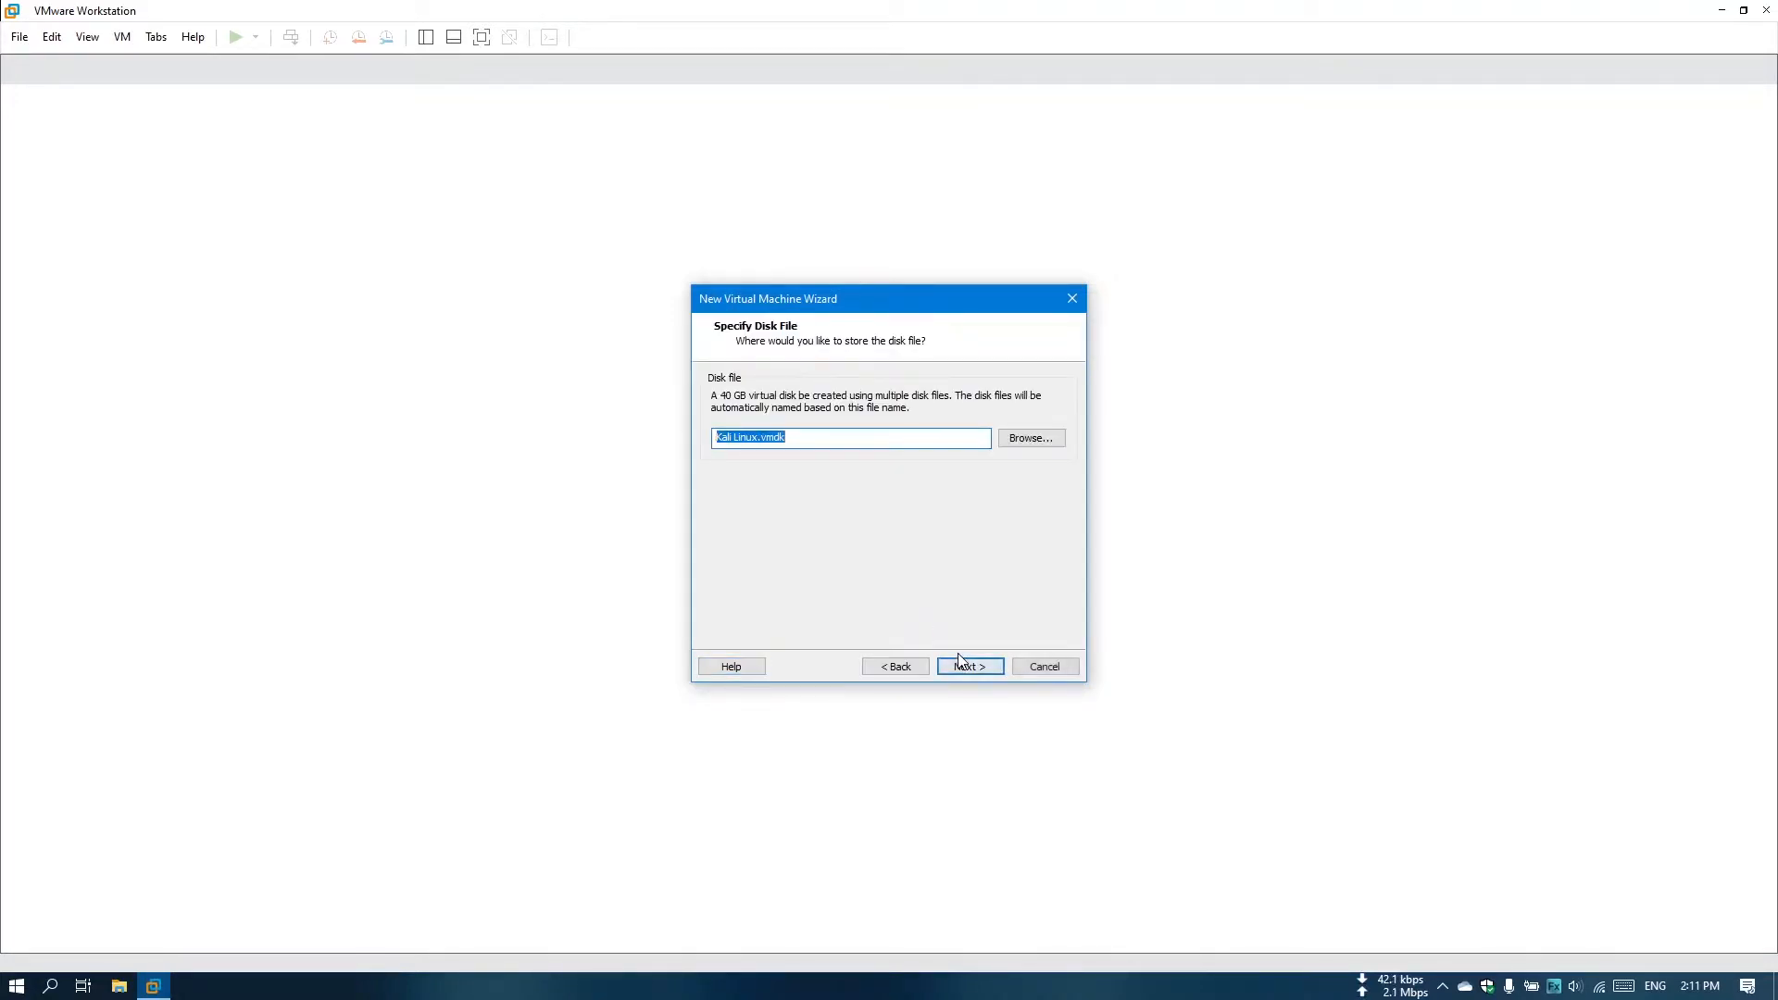
{"action": "left_click", "coordinate": [1032, 439]}
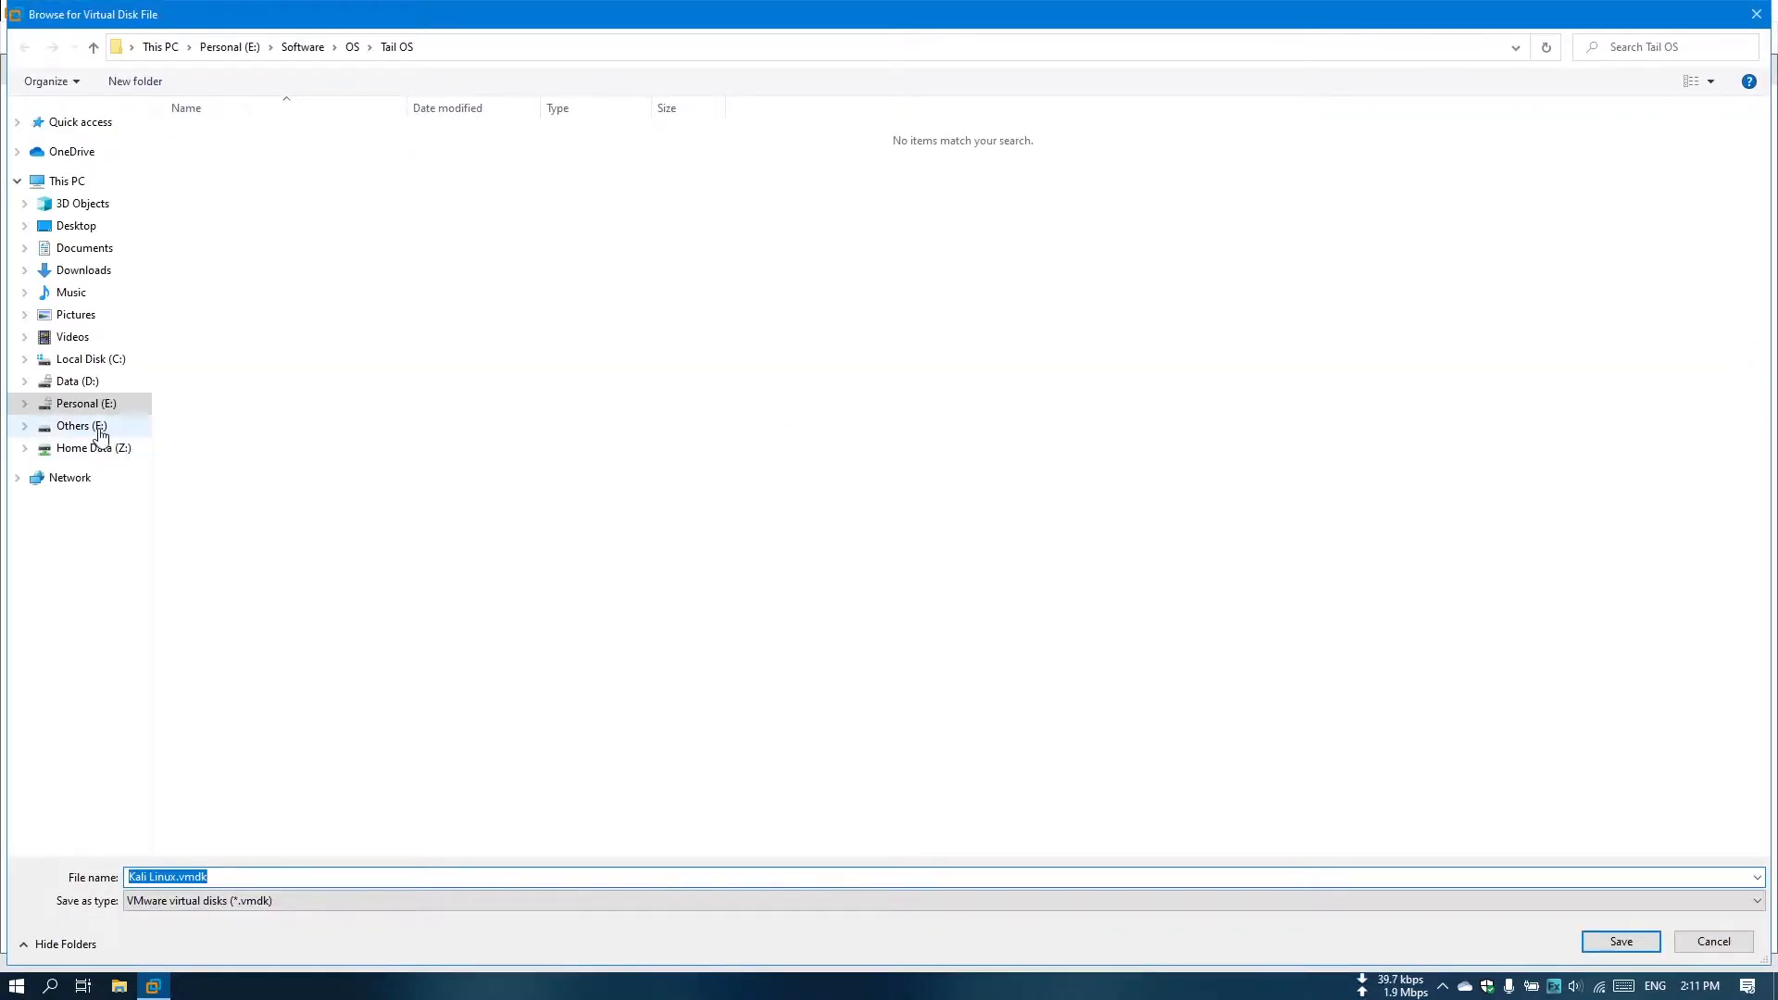
{"action": "left_click", "coordinate": [100, 432]}
{"action": "double_click", "coordinate": [219, 213]}
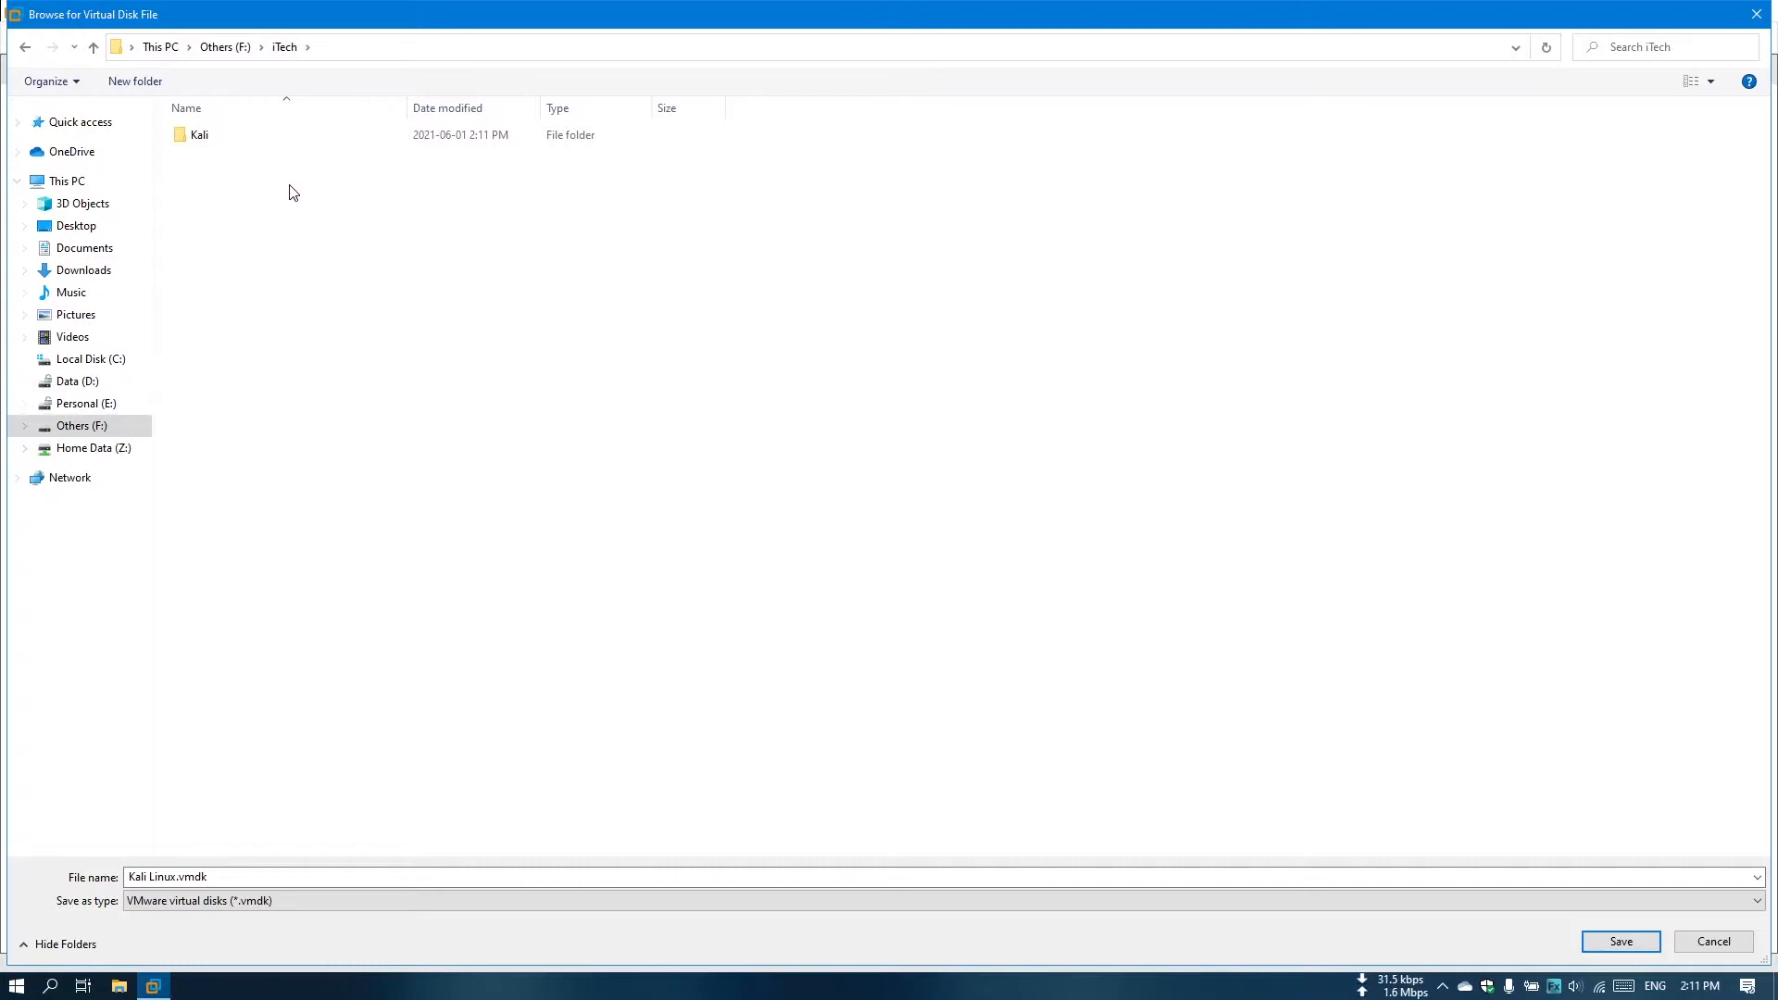
{"action": "double_click", "coordinate": [365, 139]}
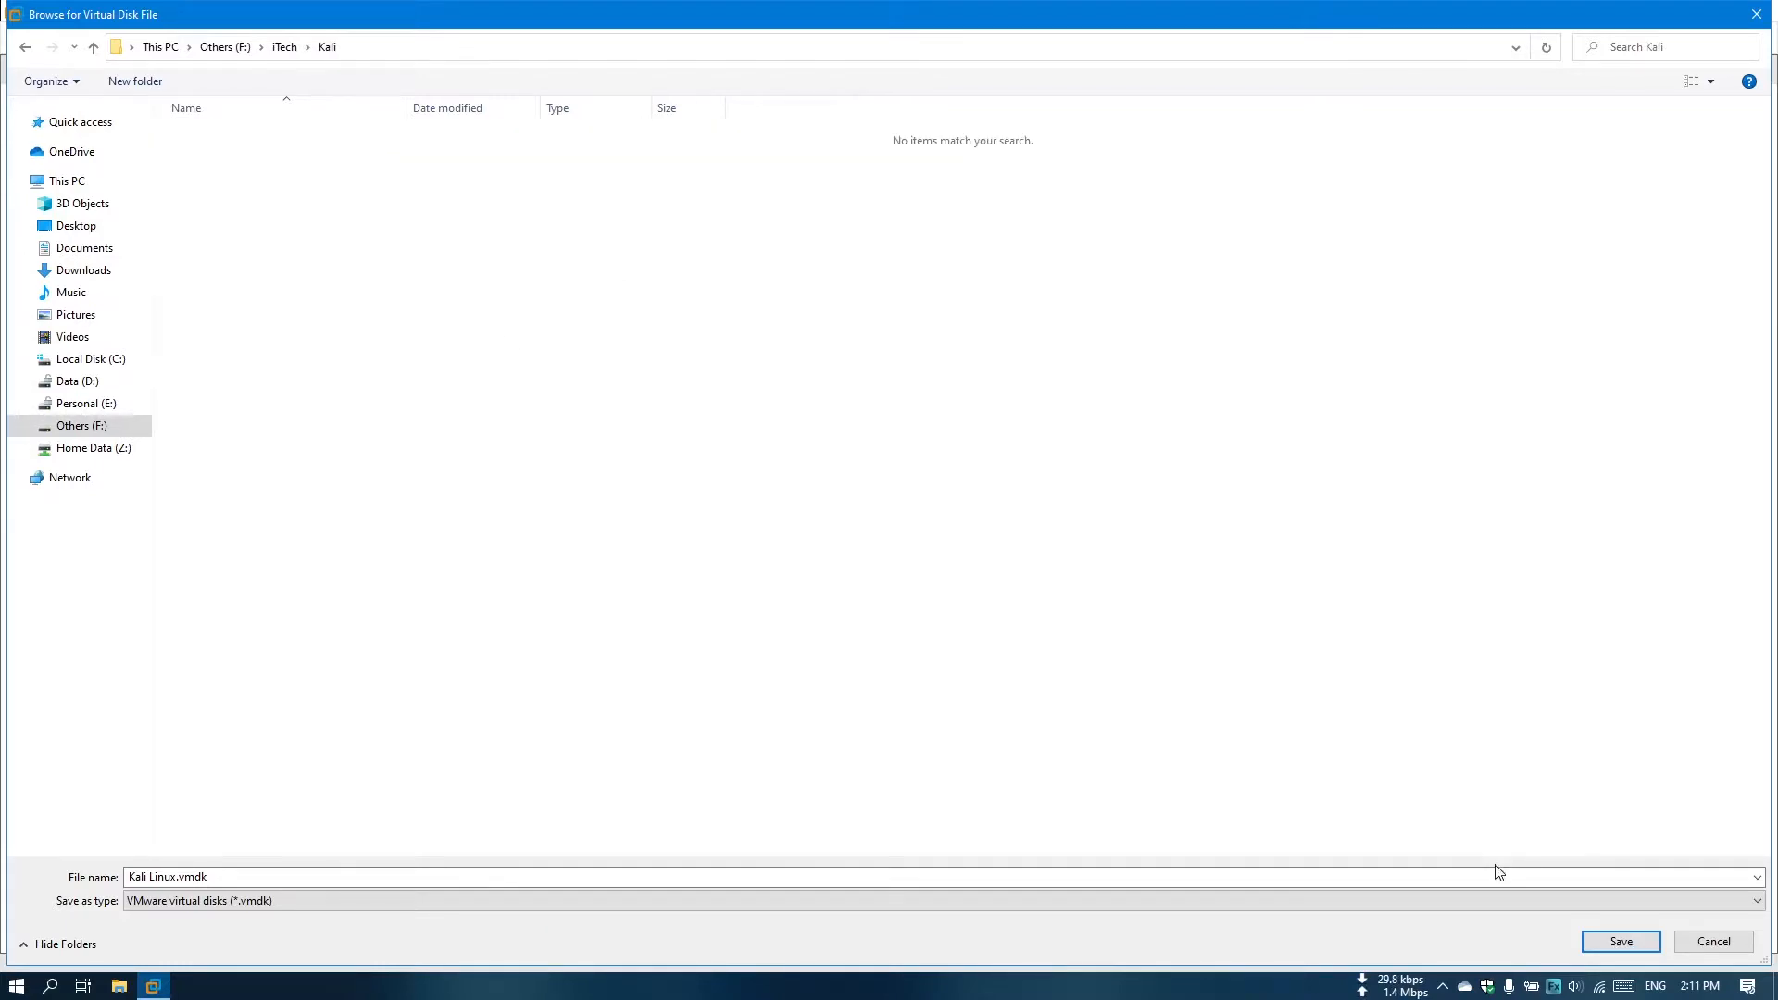
{"action": "left_click", "coordinate": [1622, 942]}
{"action": "left_click", "coordinate": [972, 666]}
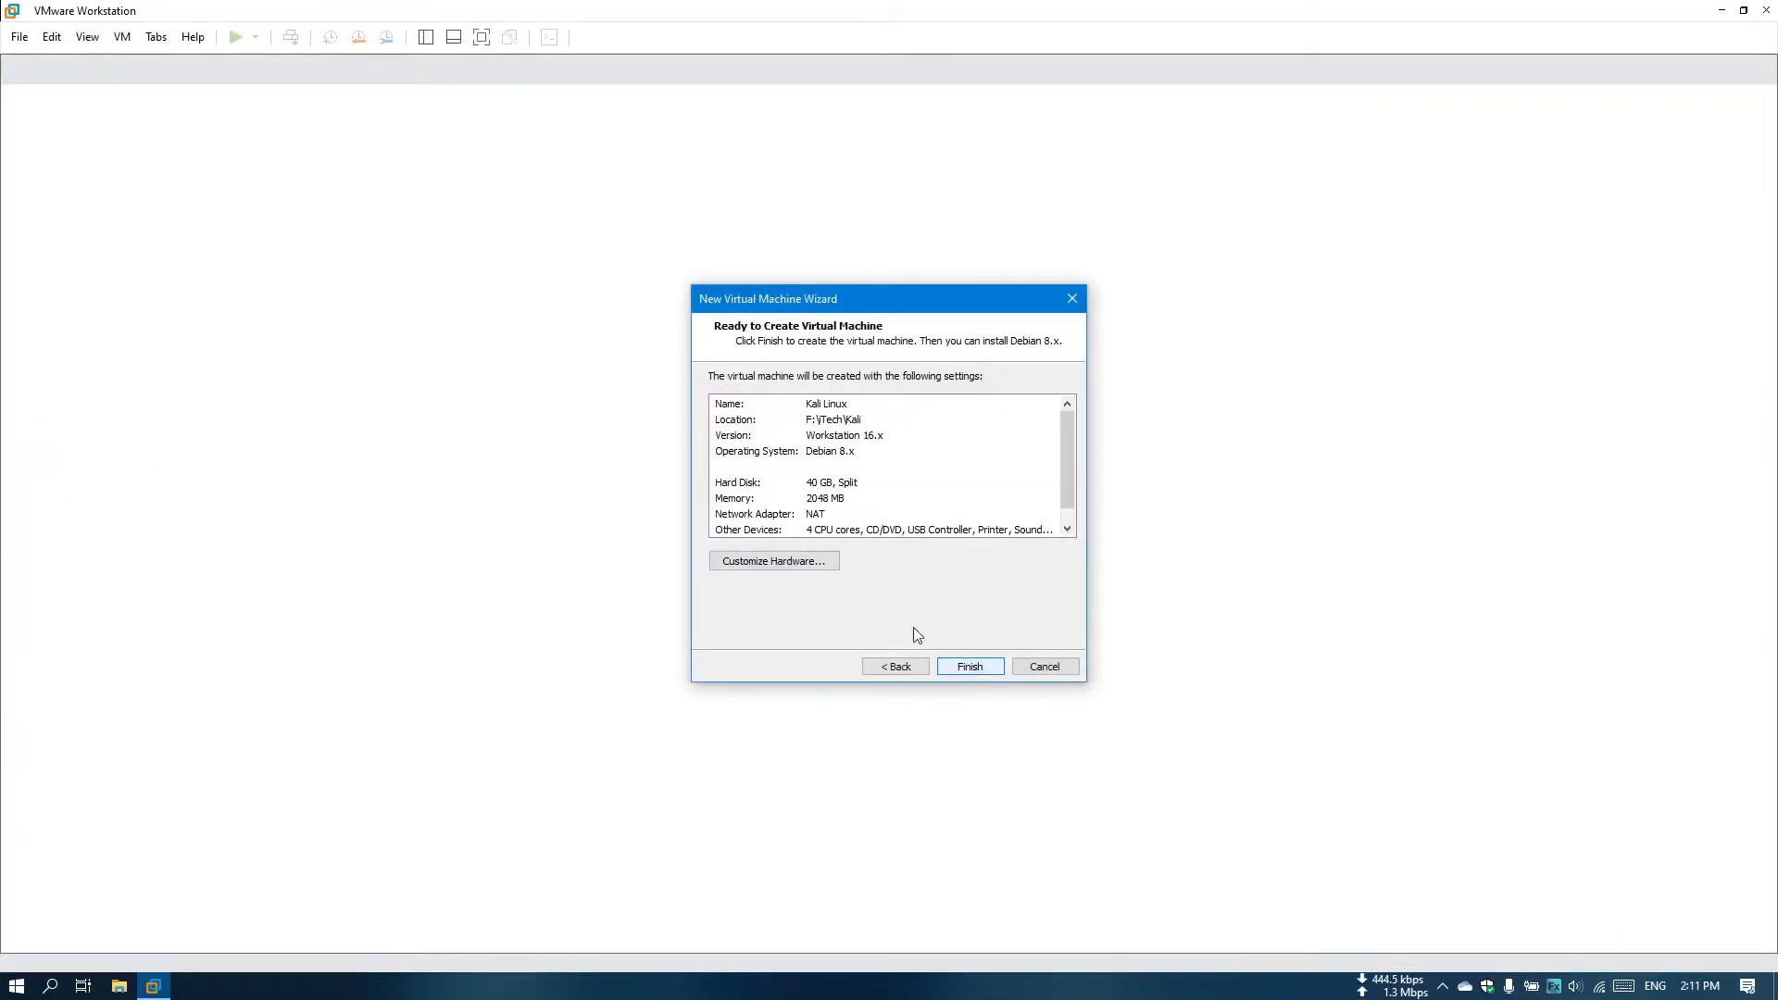
Attach the Kali Linux 2021.1 live ISO from E:\Software\OS\Kali Linux to the virtual CD/DVD drive.
{"action": "left_click", "coordinate": [785, 568]}
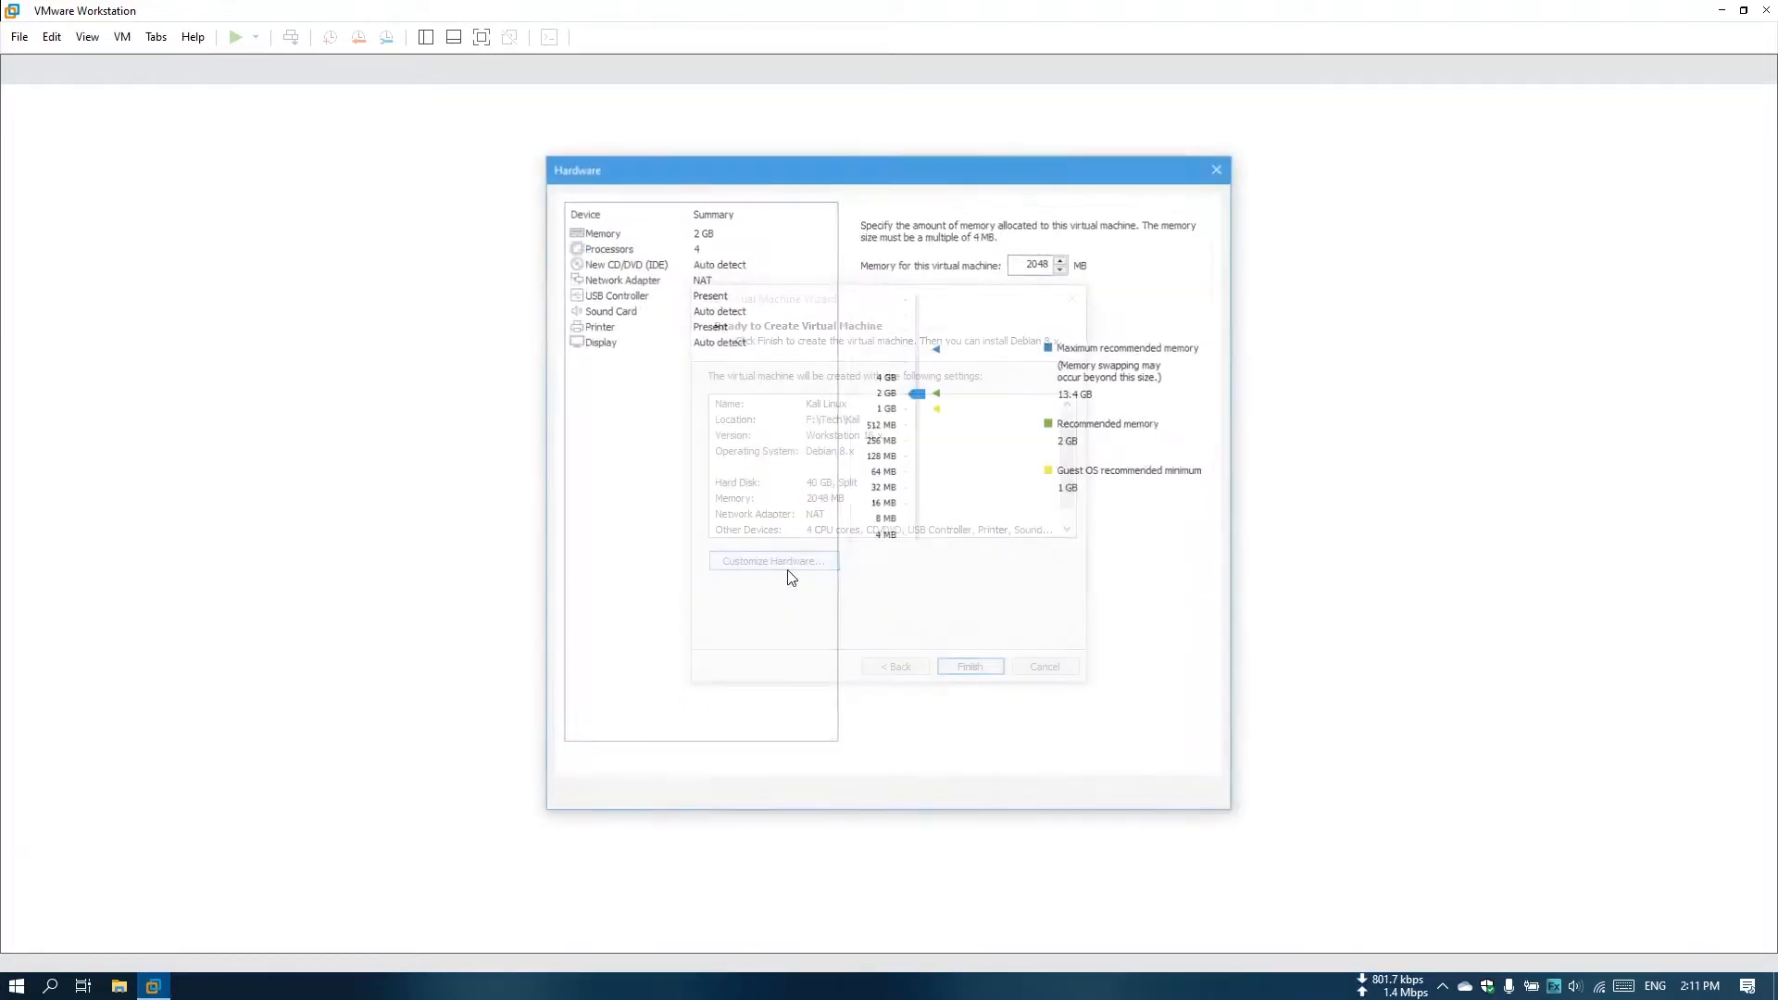
{"action": "left_click", "coordinate": [627, 263]}
{"action": "left_click", "coordinate": [903, 336]}
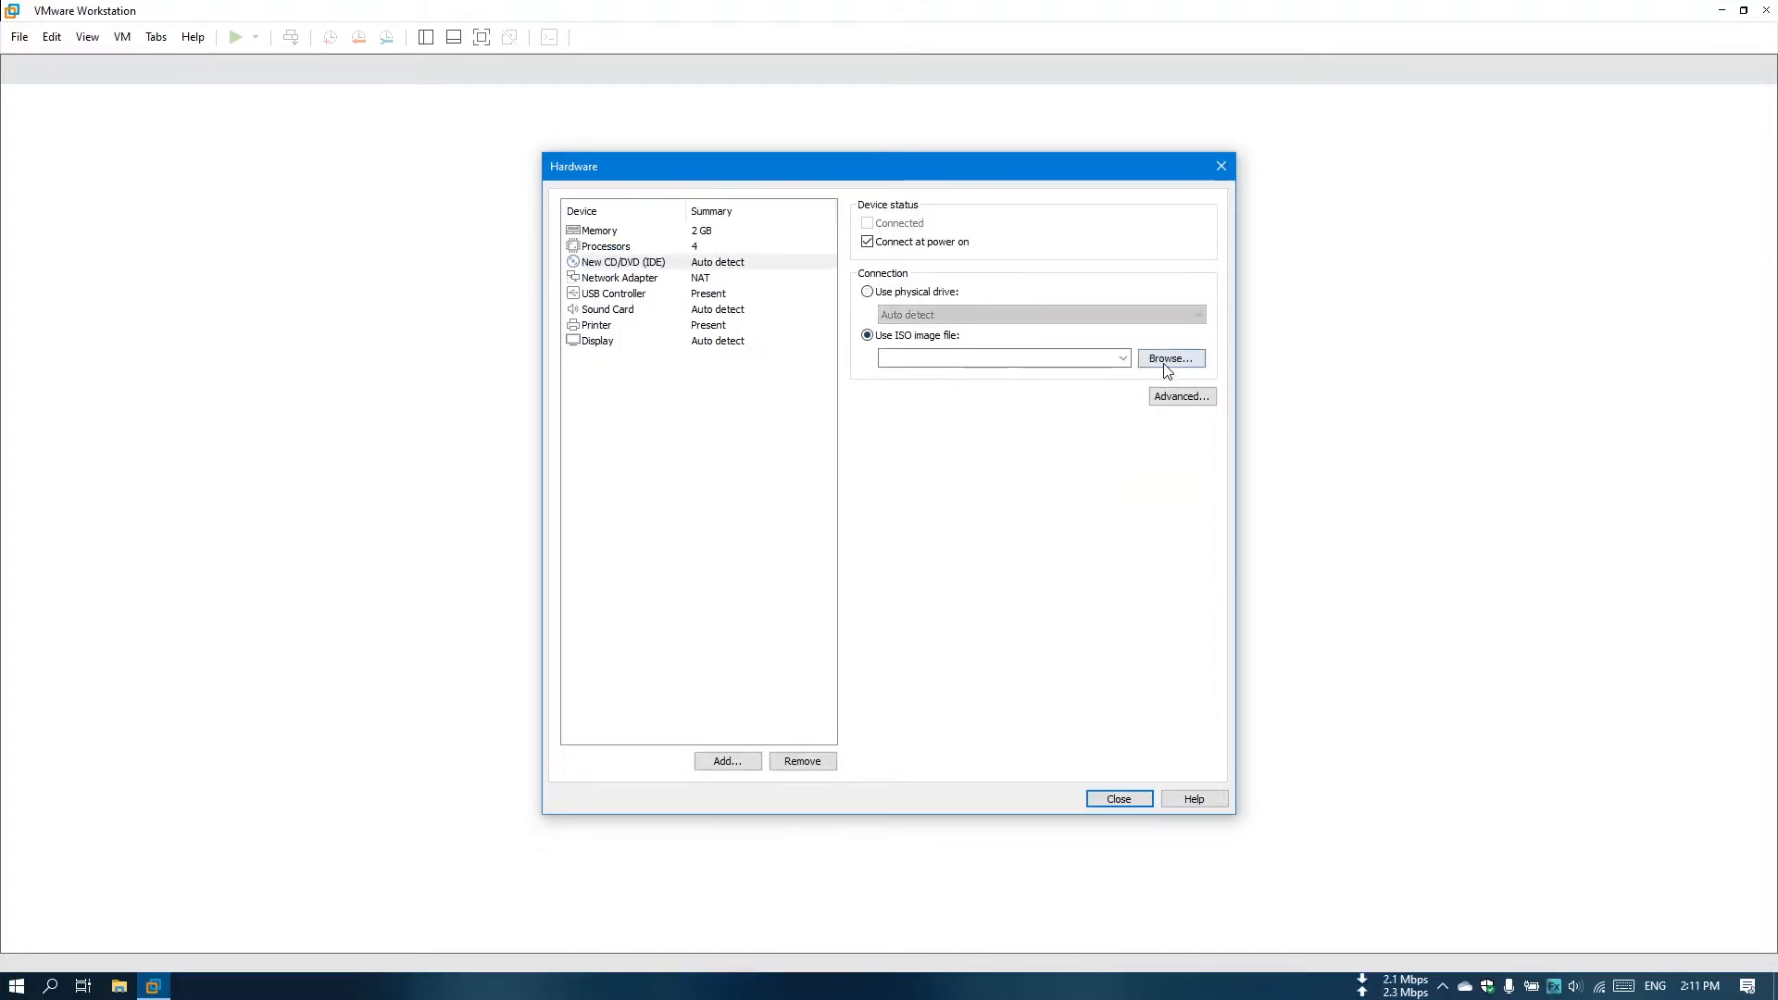
{"action": "left_click", "coordinate": [1168, 363]}
{"action": "left_click", "coordinate": [435, 47]}
{"action": "type", "text": "E:\\Software\\OS\\Kali Linux"}
{"action": "key", "text": "Return"}
{"action": "double_click", "coordinate": [352, 137]}
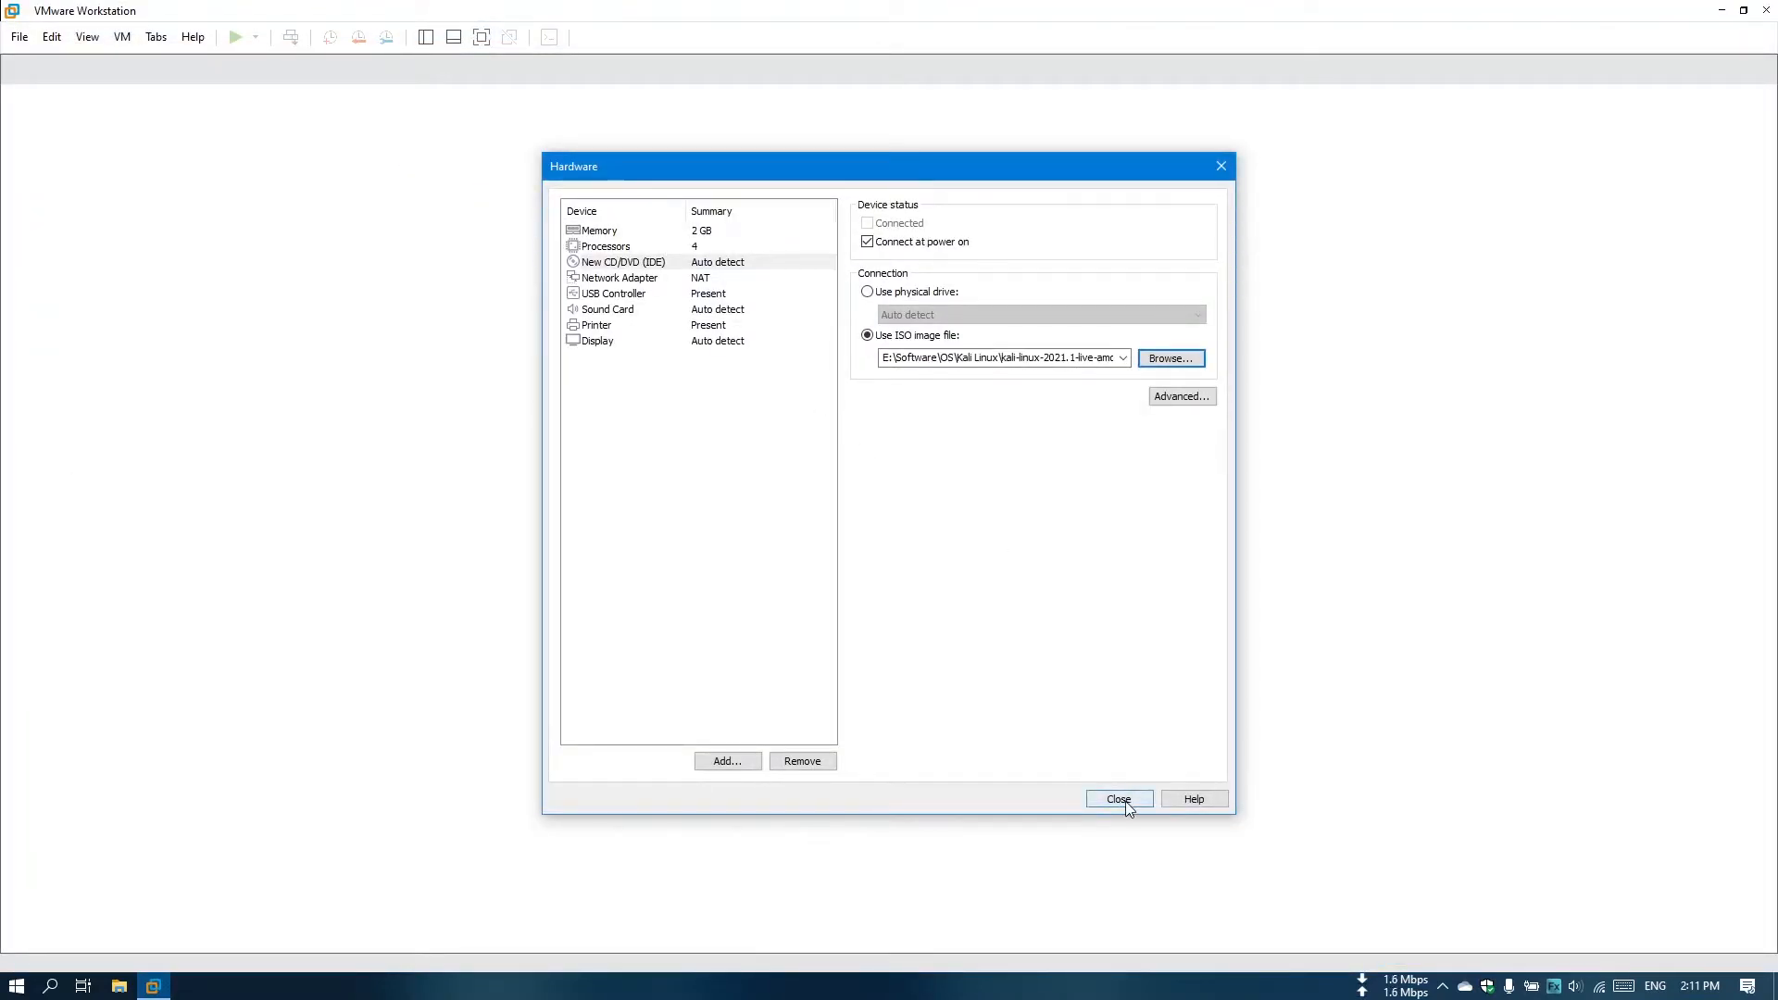
{"action": "left_click", "coordinate": [1121, 800]}
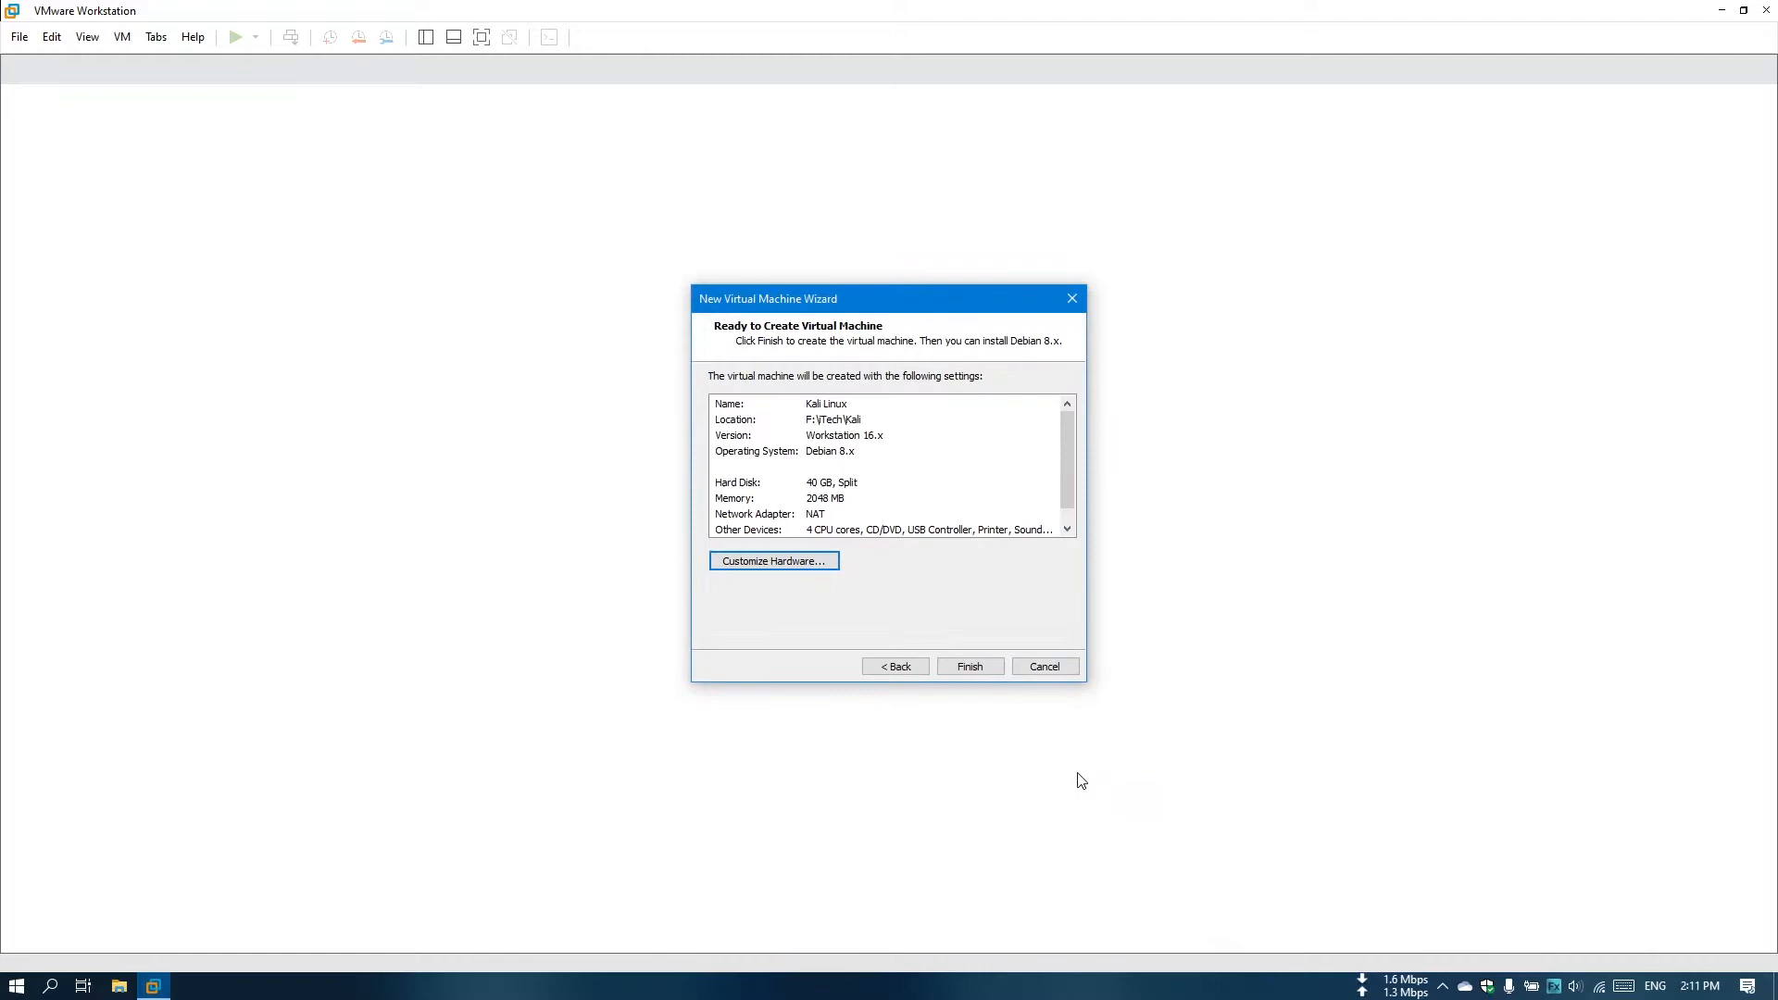
Finish creating the Kali Linux virtual machine and power it on.
{"action": "left_click", "coordinate": [969, 667]}
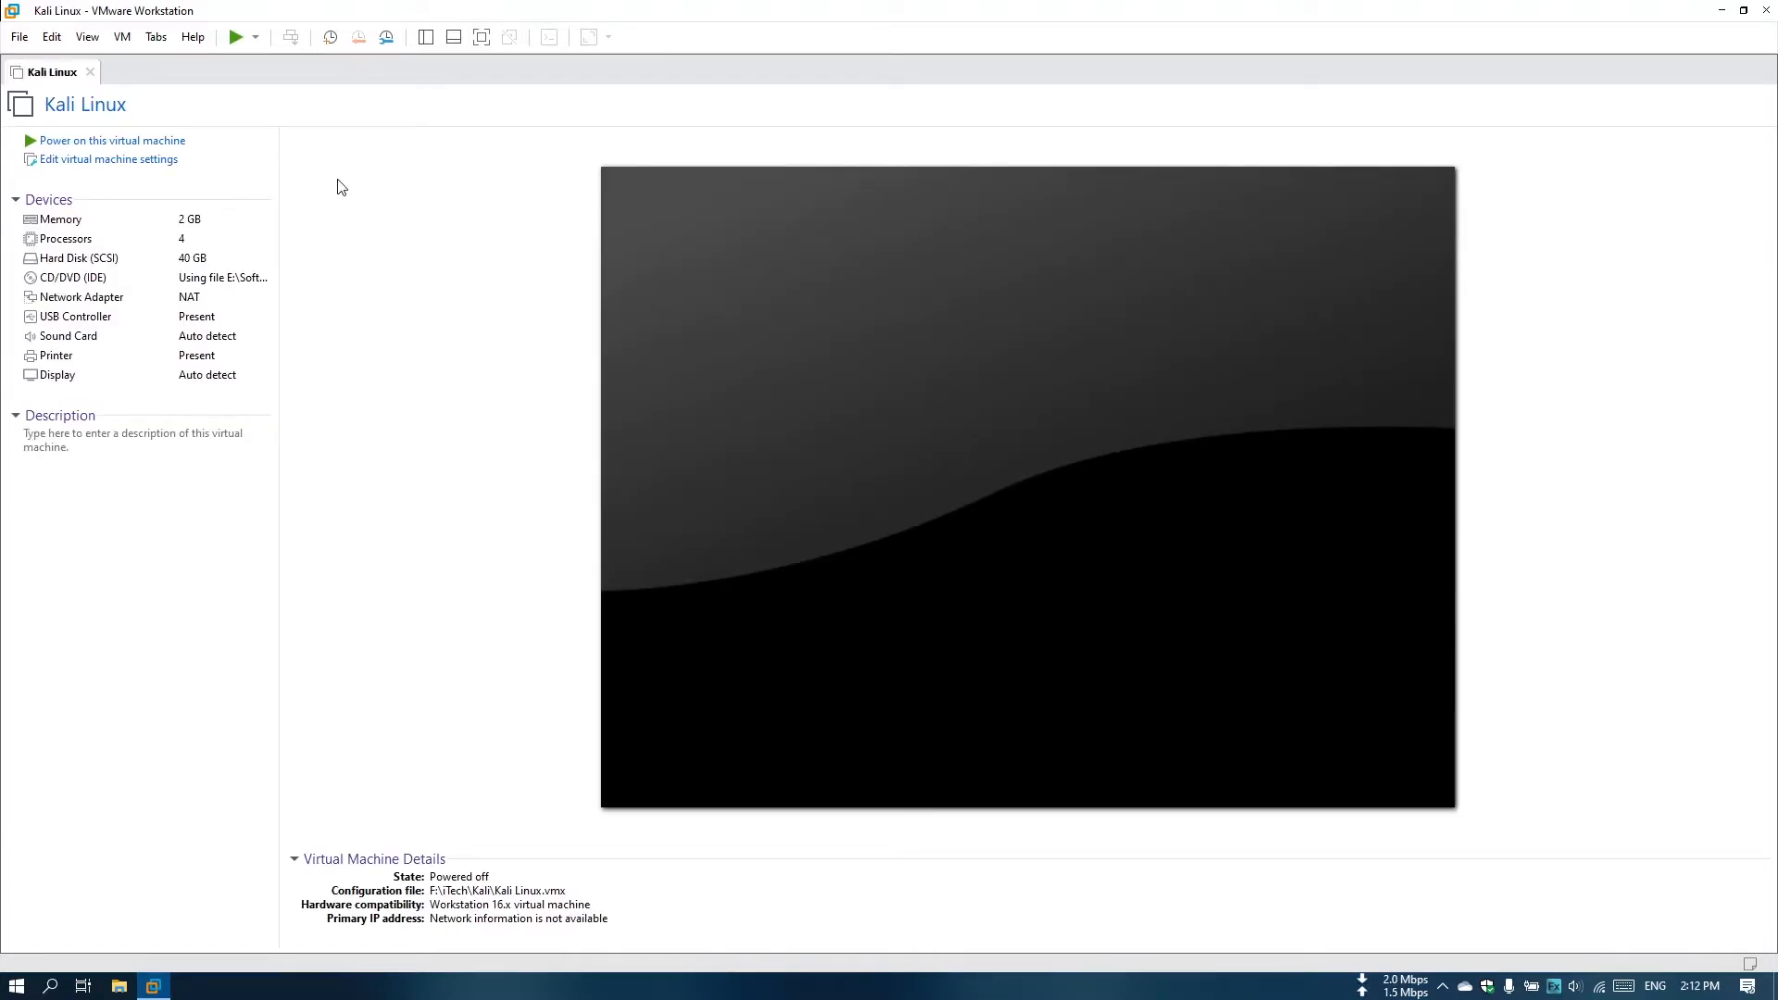
{"action": "left_click", "coordinate": [180, 143]}
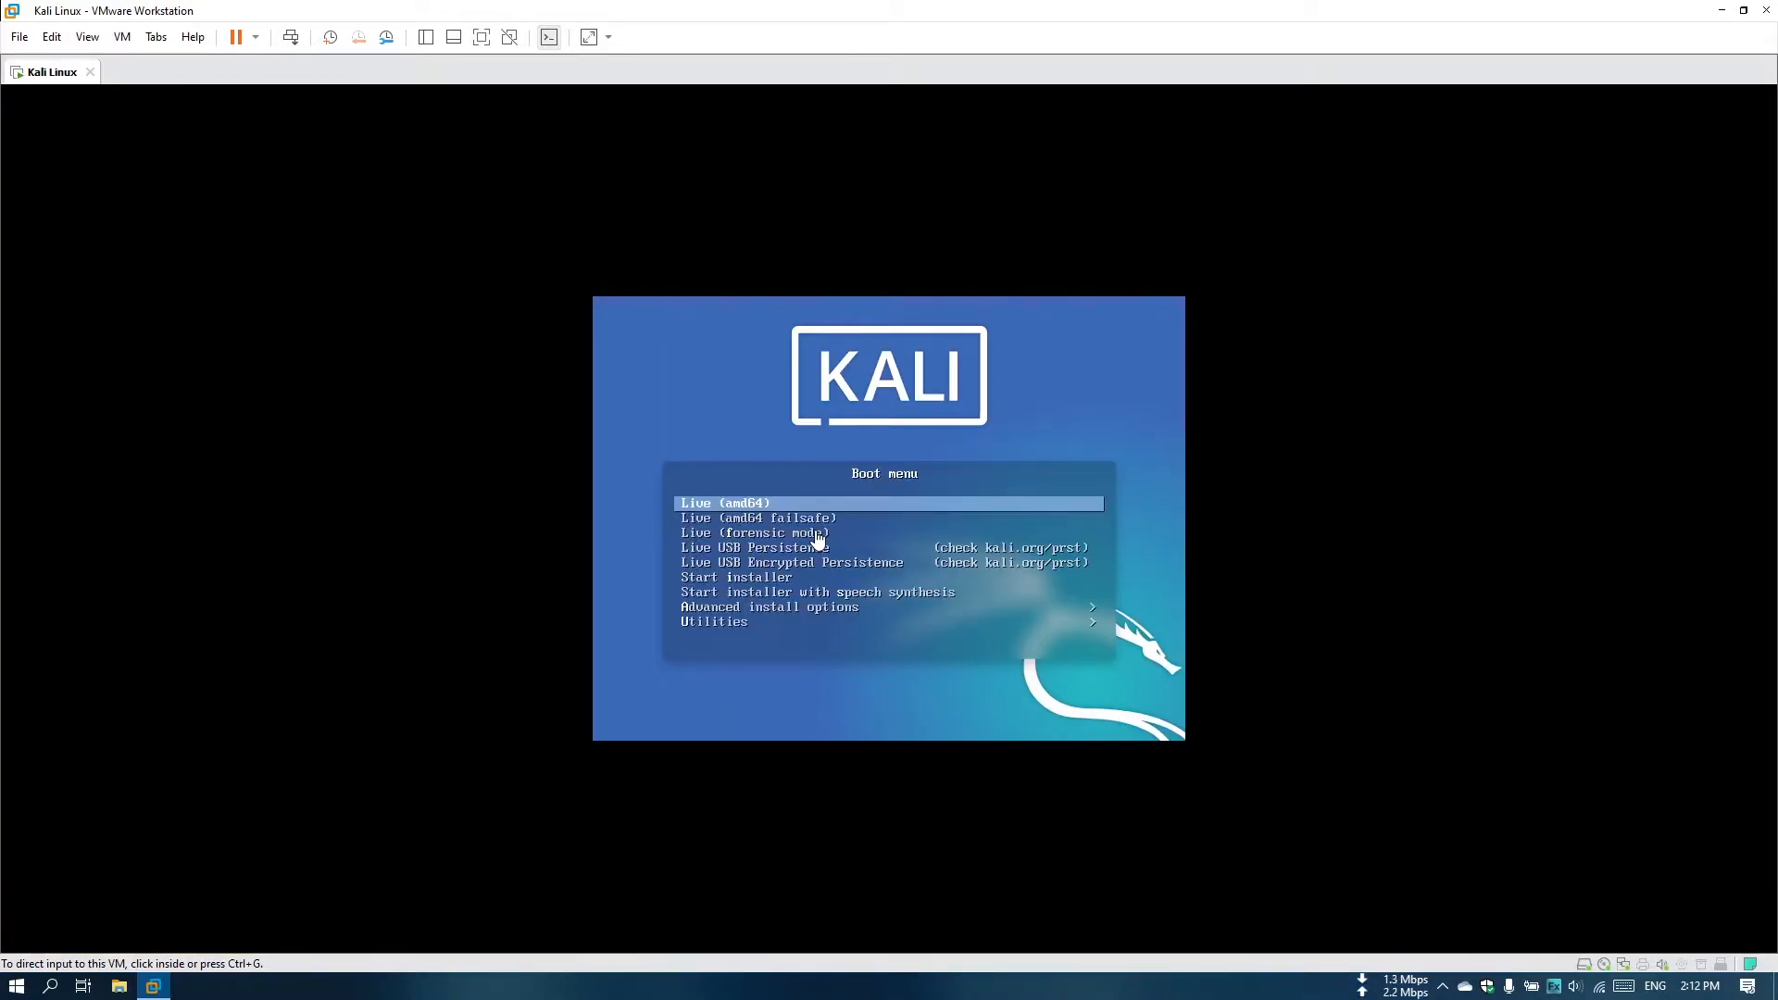
Start the Kali installer from the virtual machine's boot menu with the Start installer option.
{"action": "left_click", "coordinate": [731, 514]}
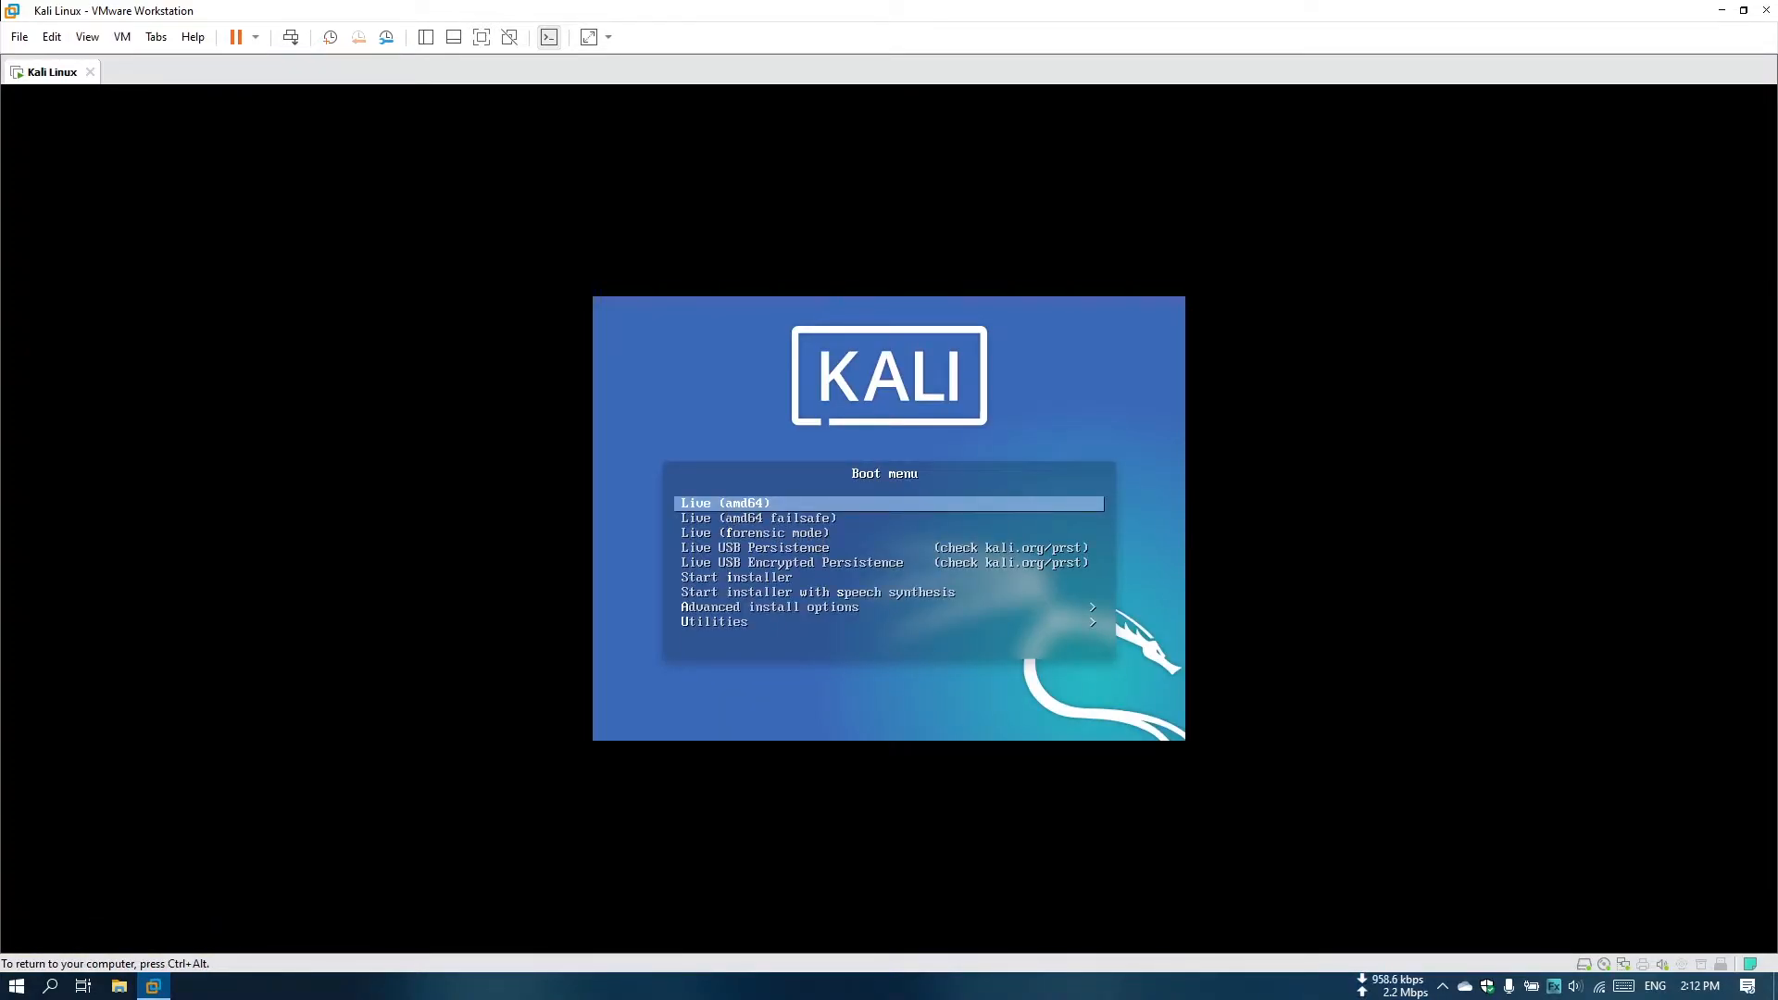
{"action": "key", "text": "Down"}
{"action": "key", "text": "Down"}
{"action": "key", "text": "Down"}
{"action": "key", "text": "Down"}
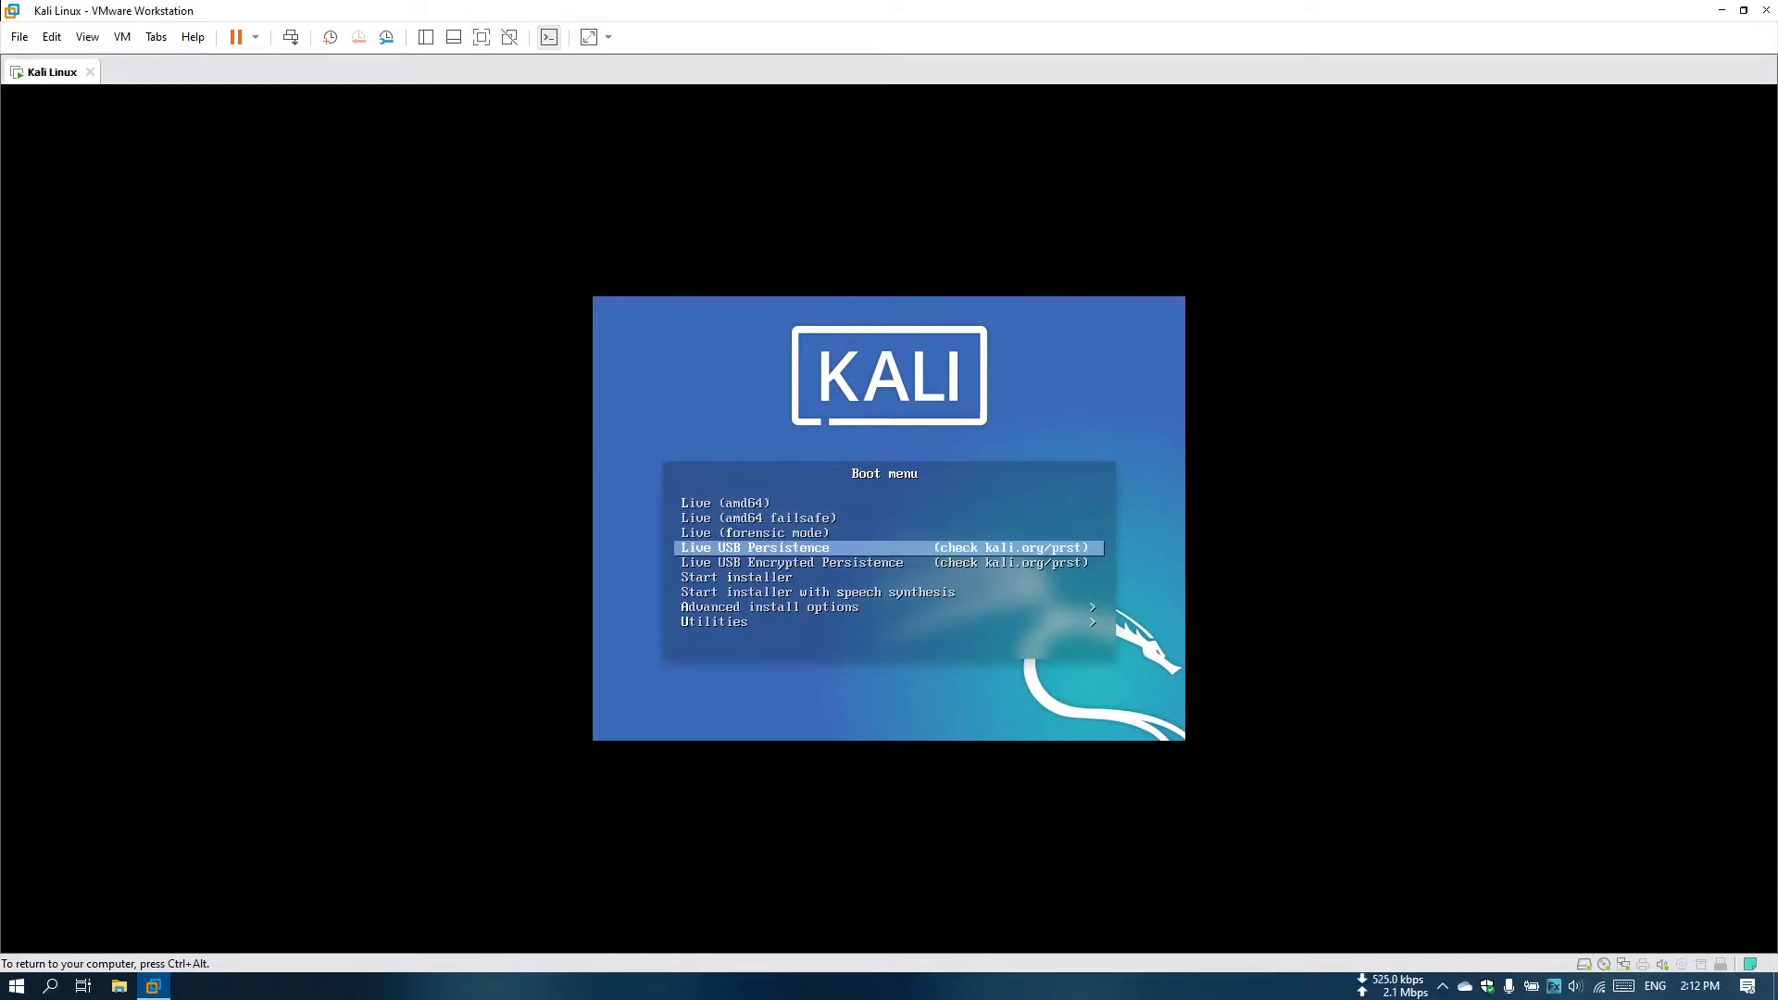
{"action": "key", "text": "Down"}
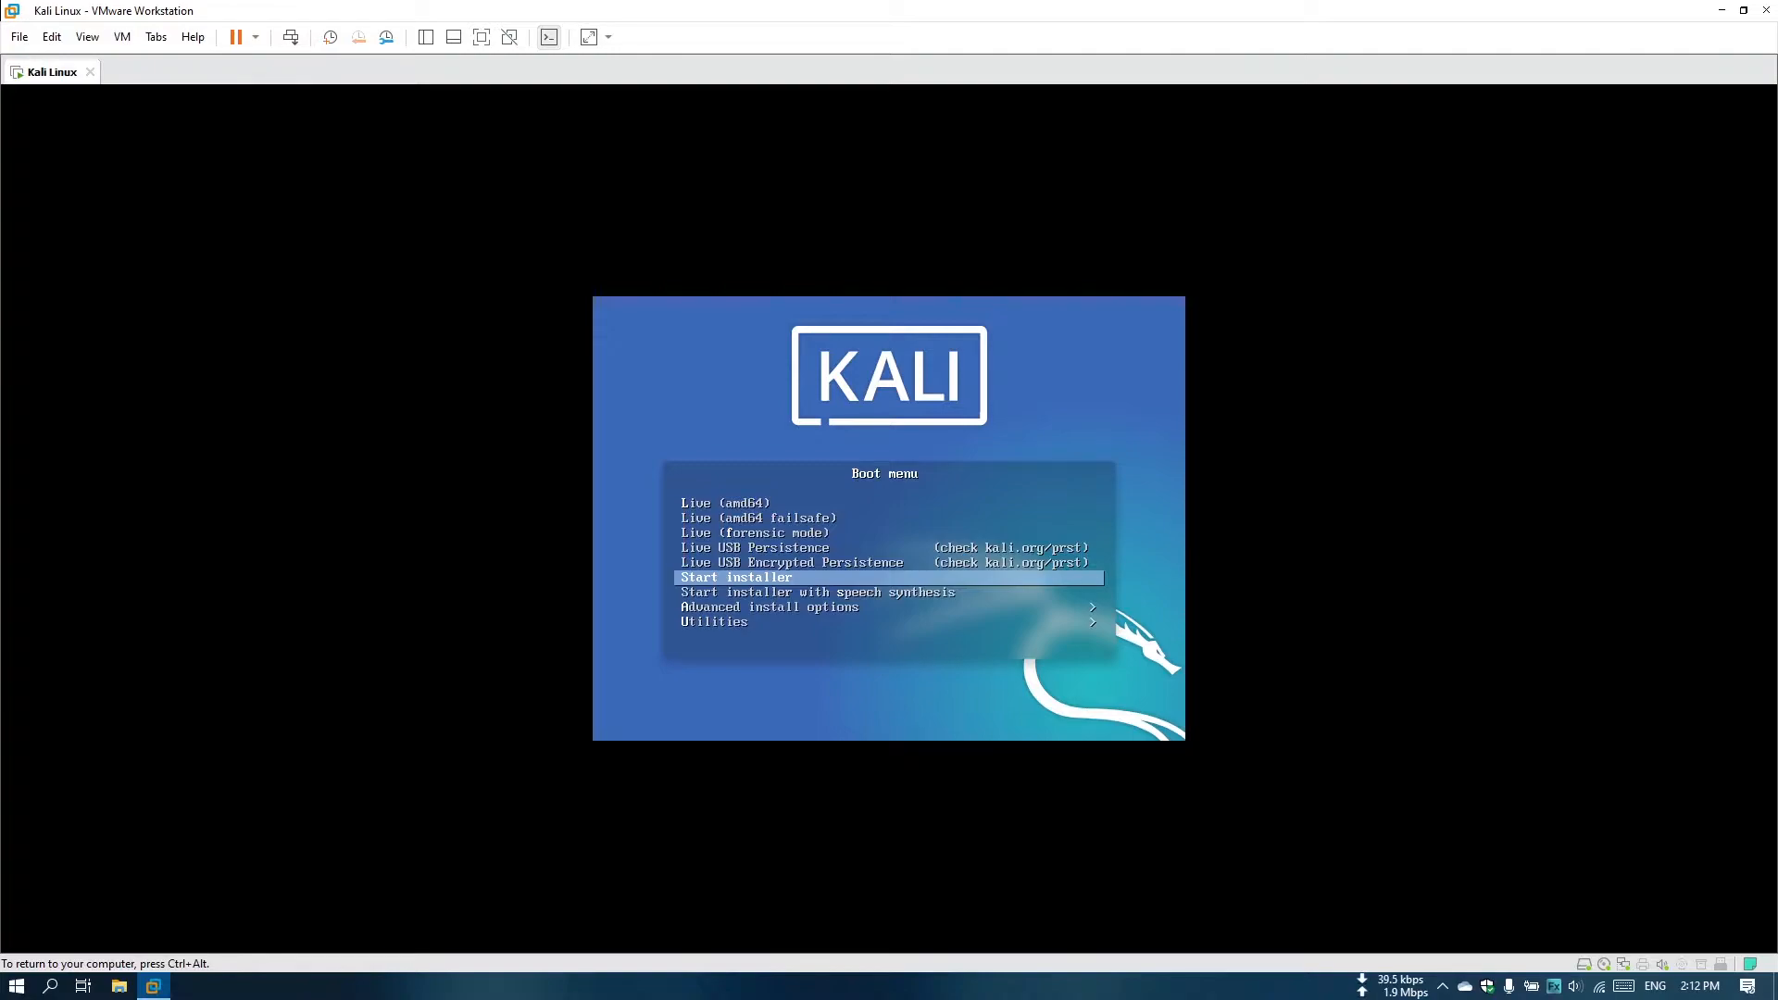
{"action": "key", "text": "Return"}
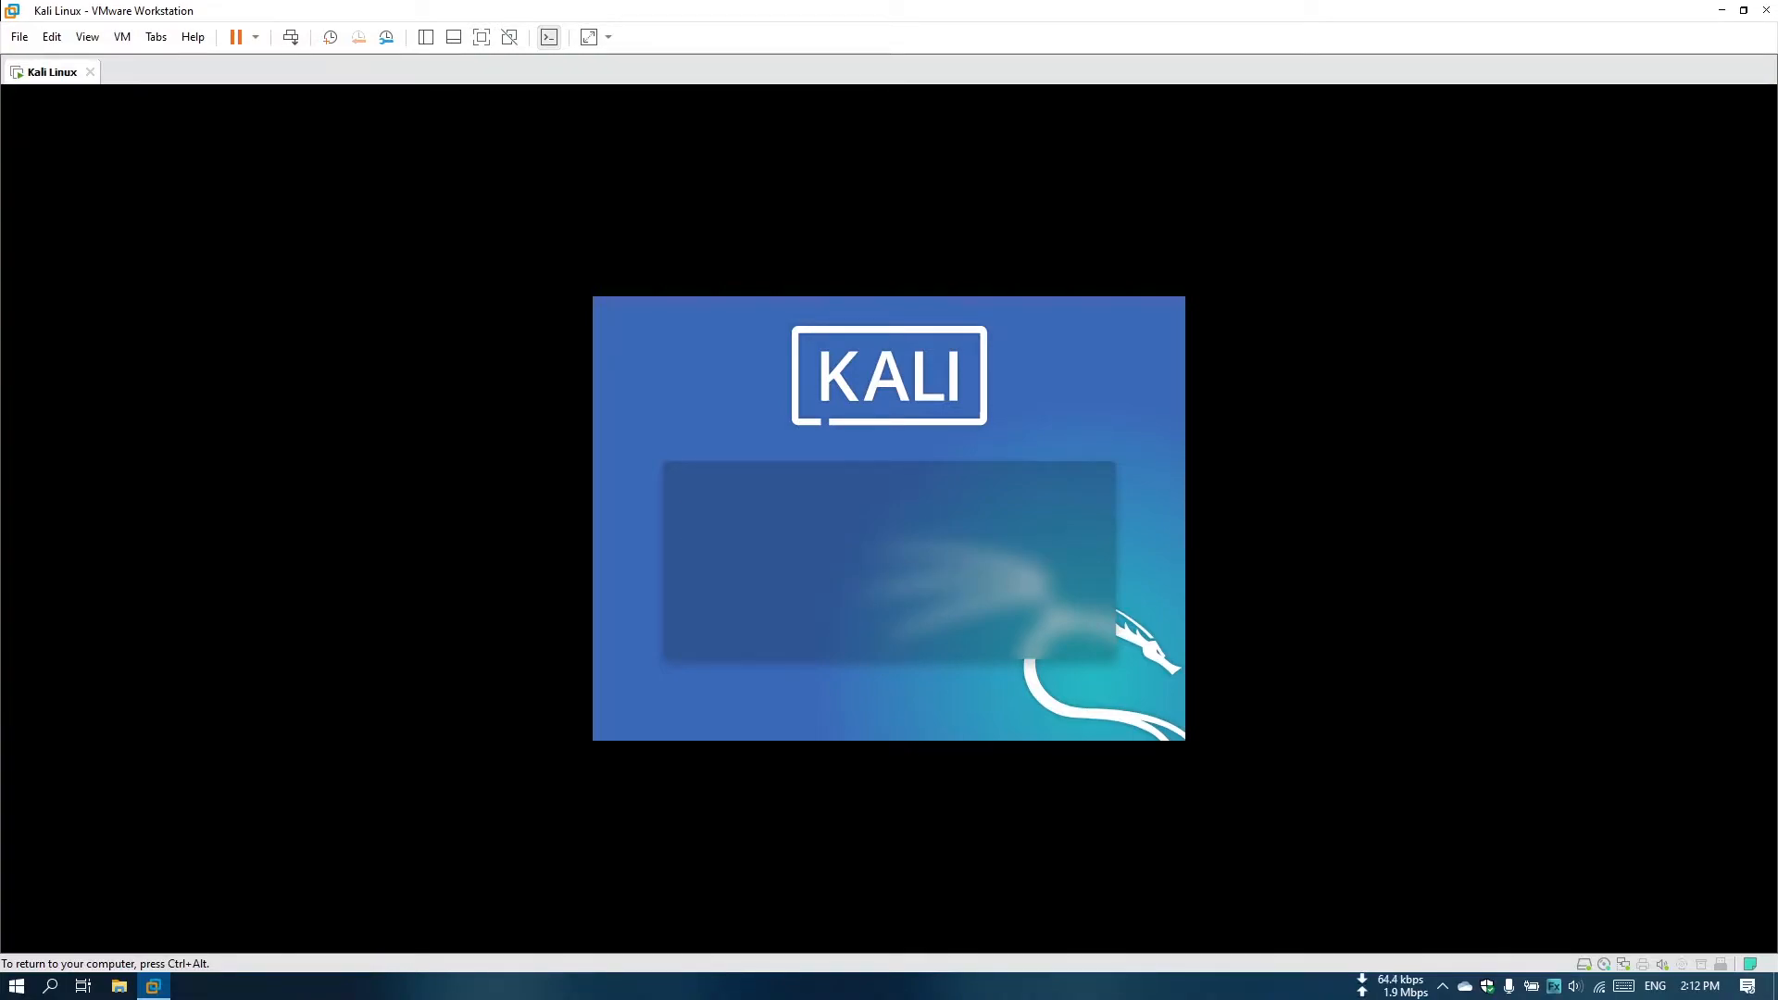
{"action": "key", "text": "ctrl+alt"}
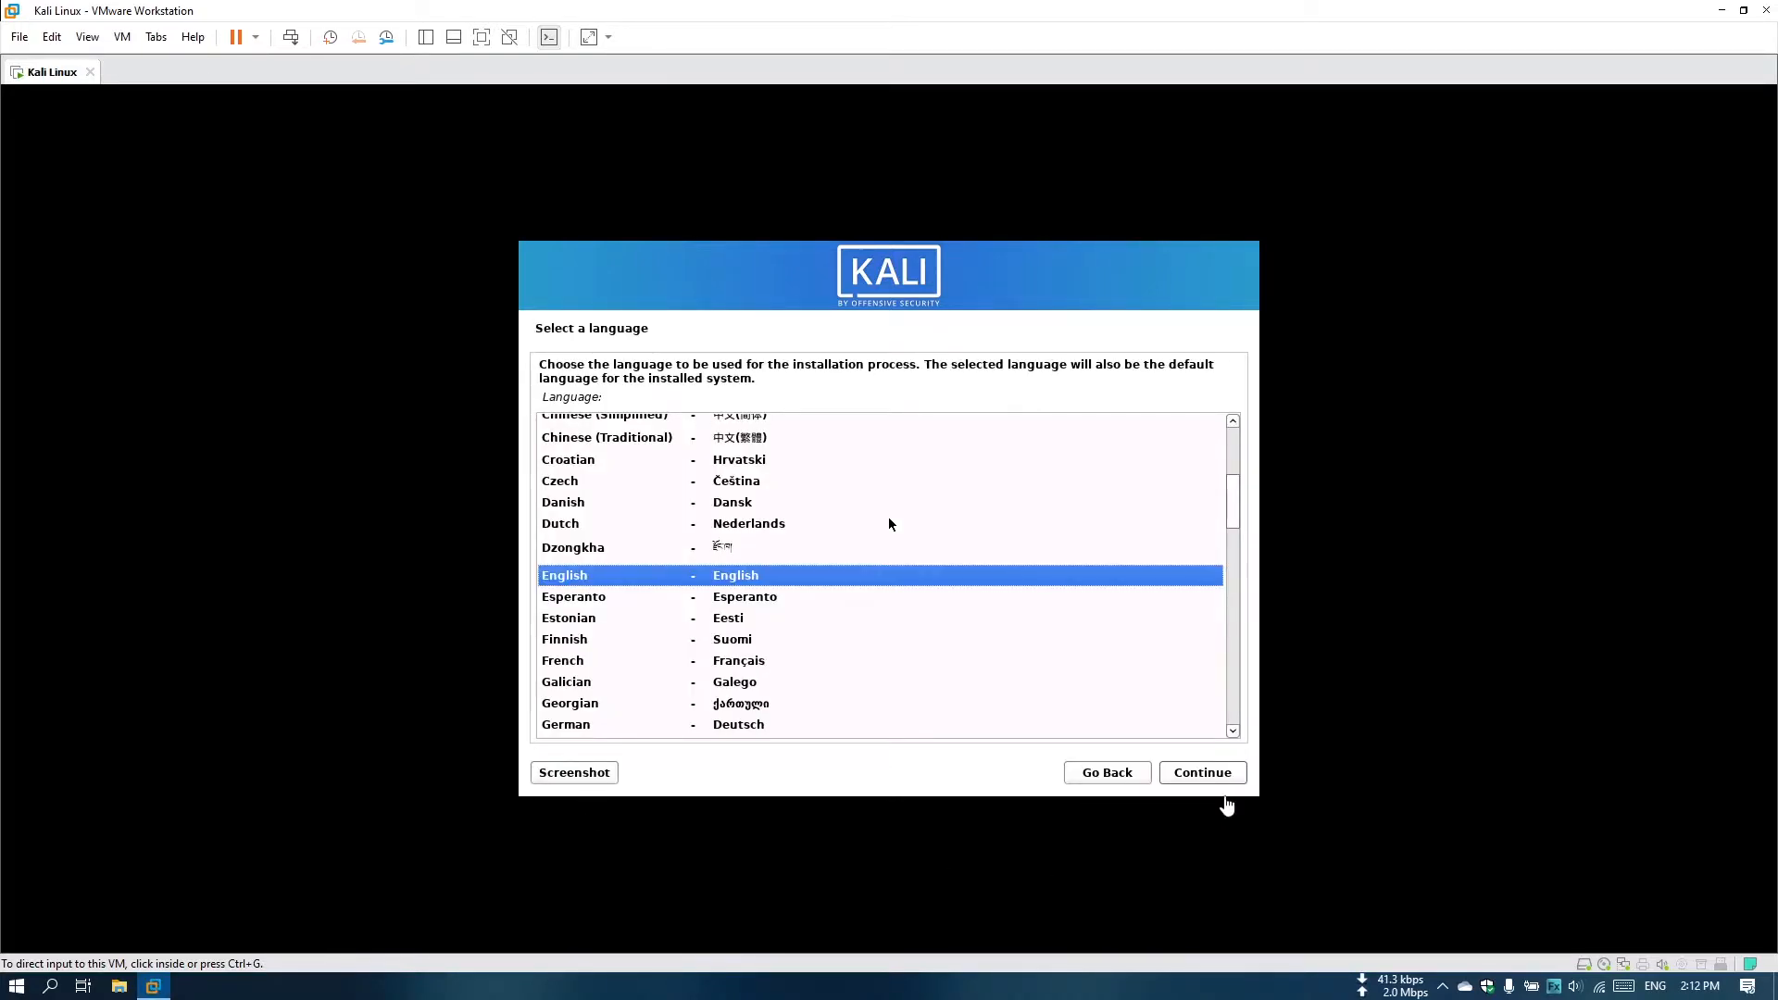
Accept English, United States and the following regional default, then keep the hostname kali and leave the domain name blank.
{"action": "left_click", "coordinate": [1221, 774]}
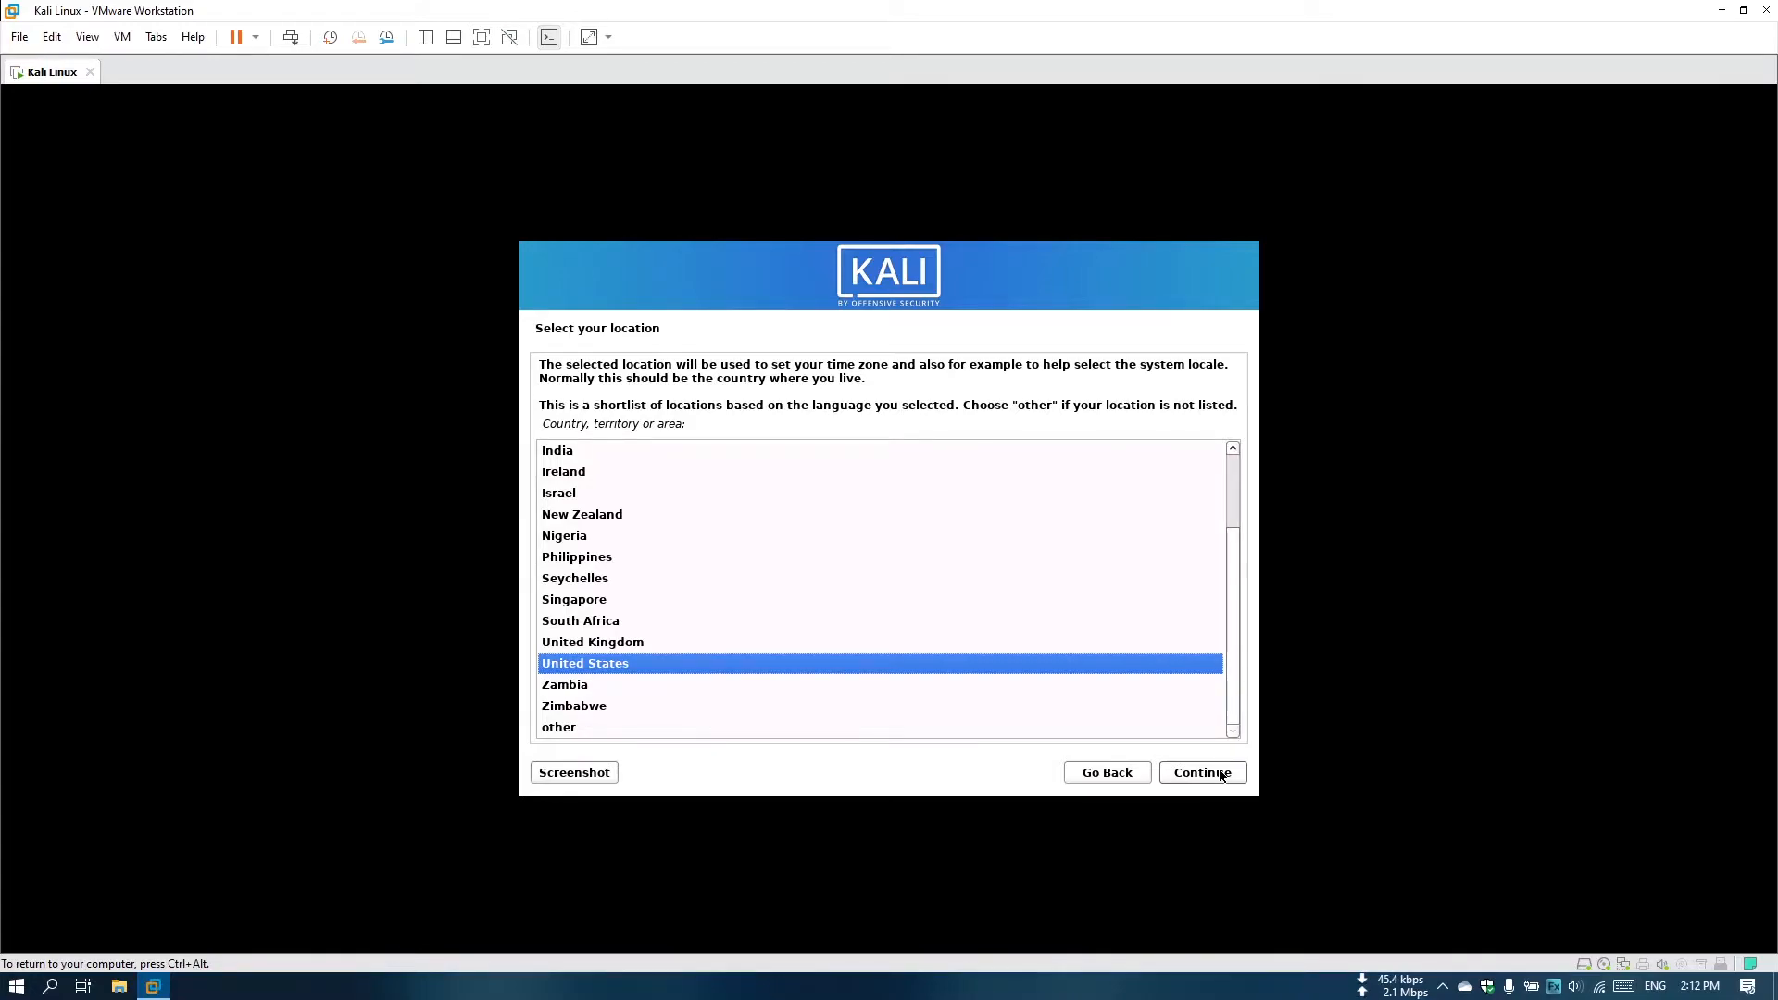
{"action": "left_click", "coordinate": [1222, 774]}
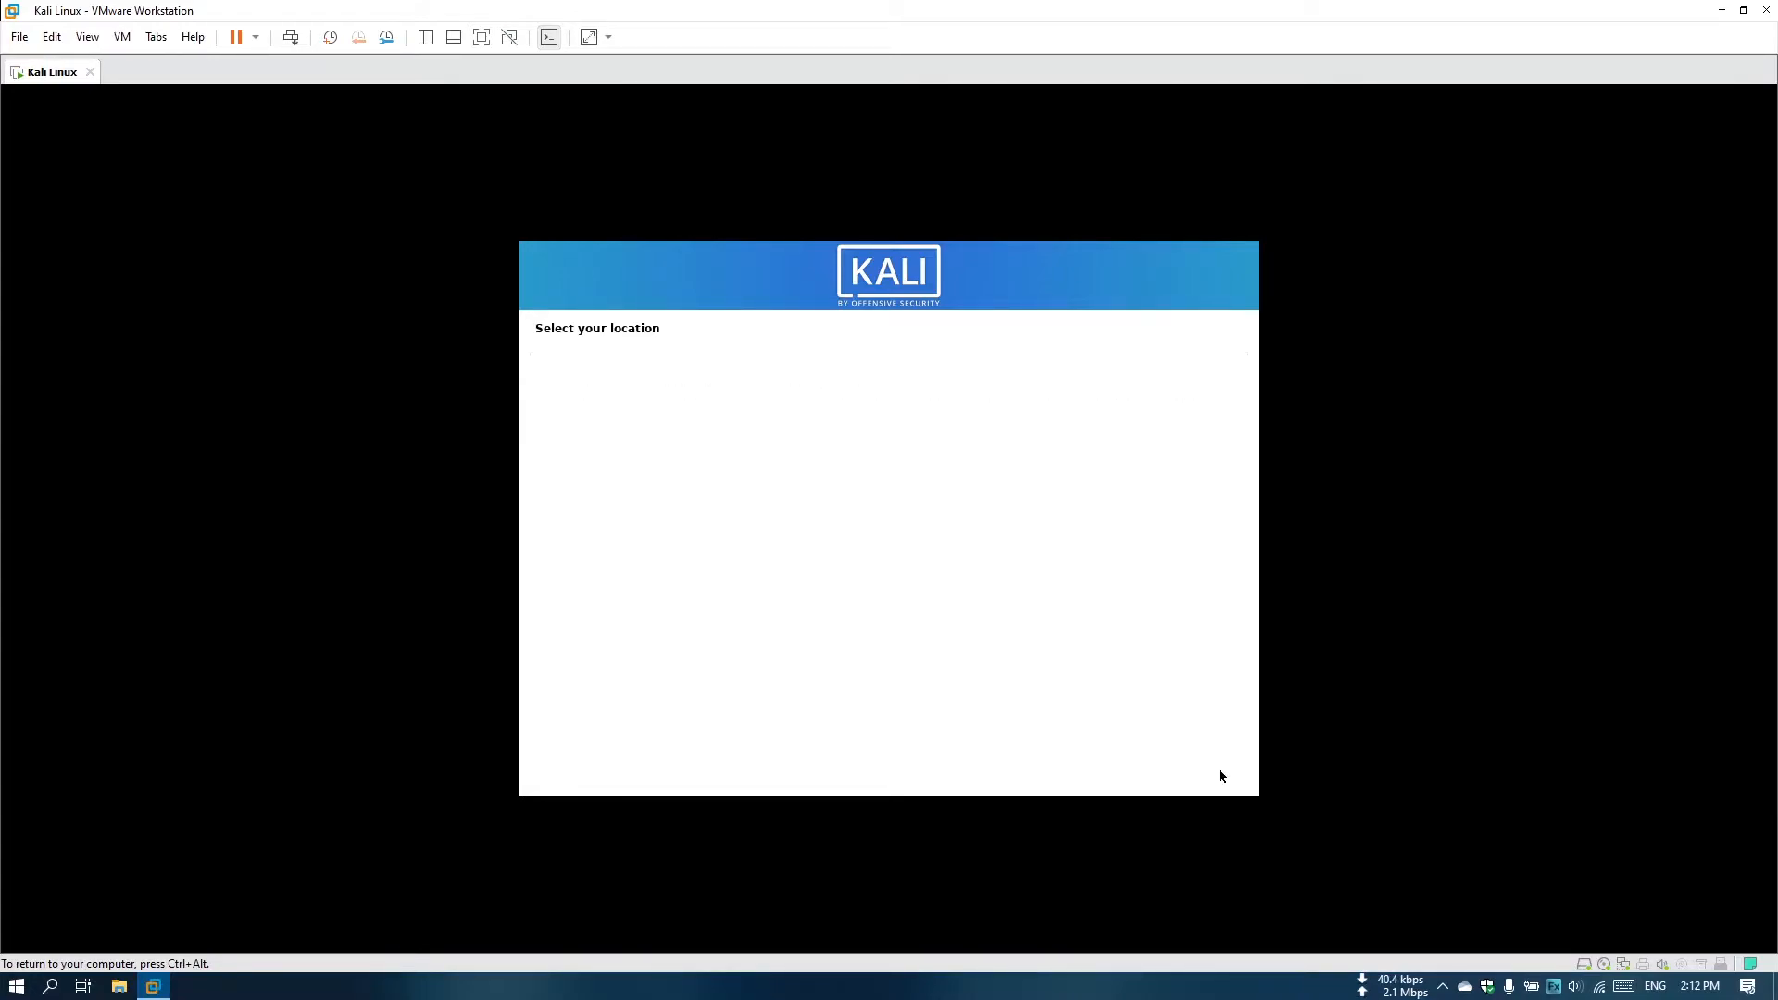
{"action": "left_click", "coordinate": [1214, 774]}
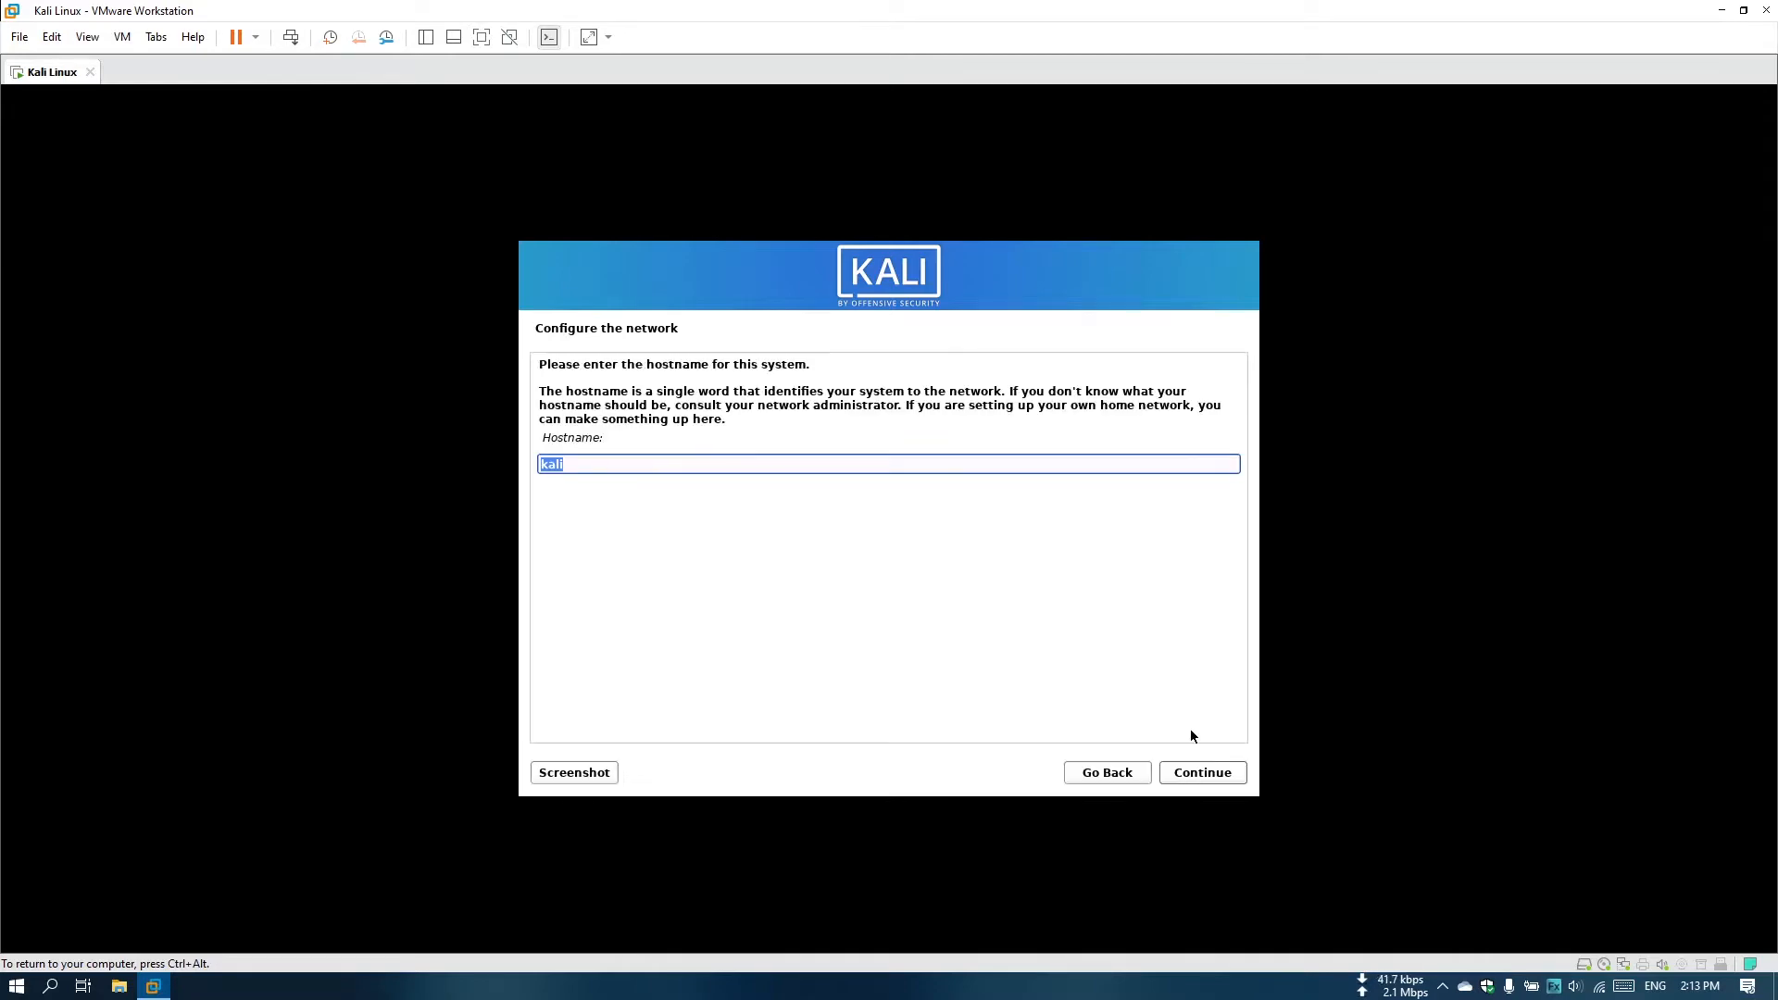
{"action": "left_click", "coordinate": [1216, 777]}
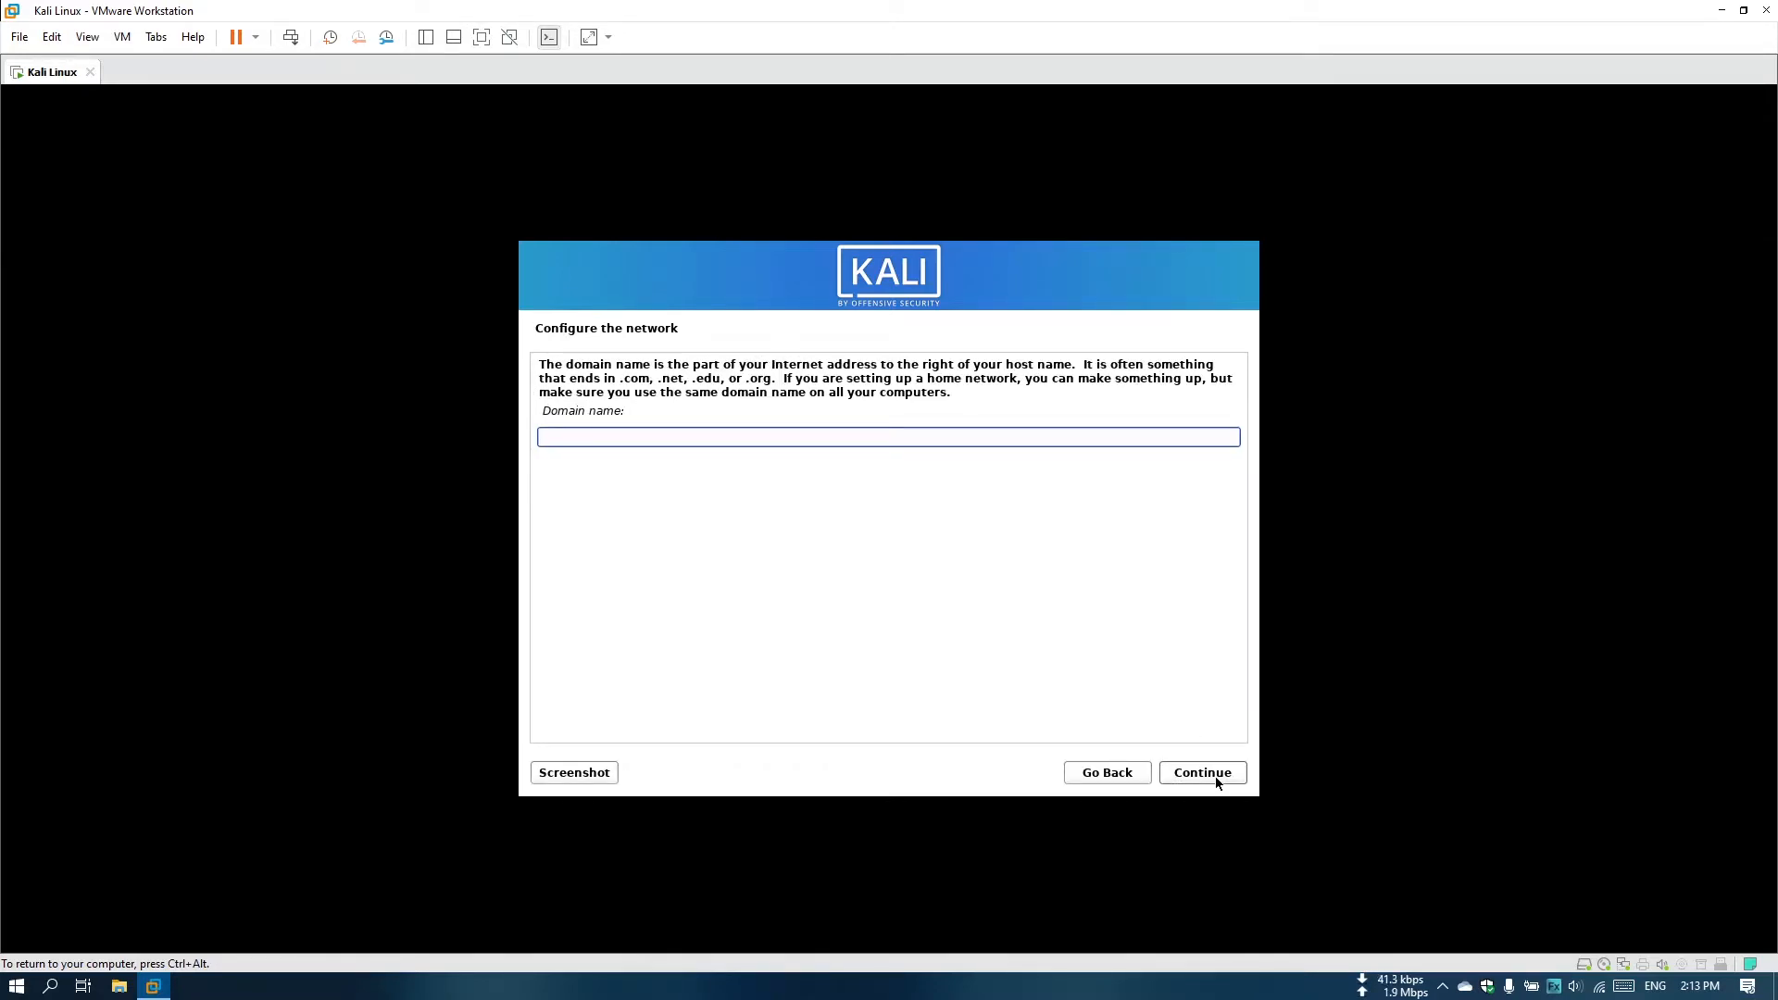
{"action": "left_click", "coordinate": [1215, 777]}
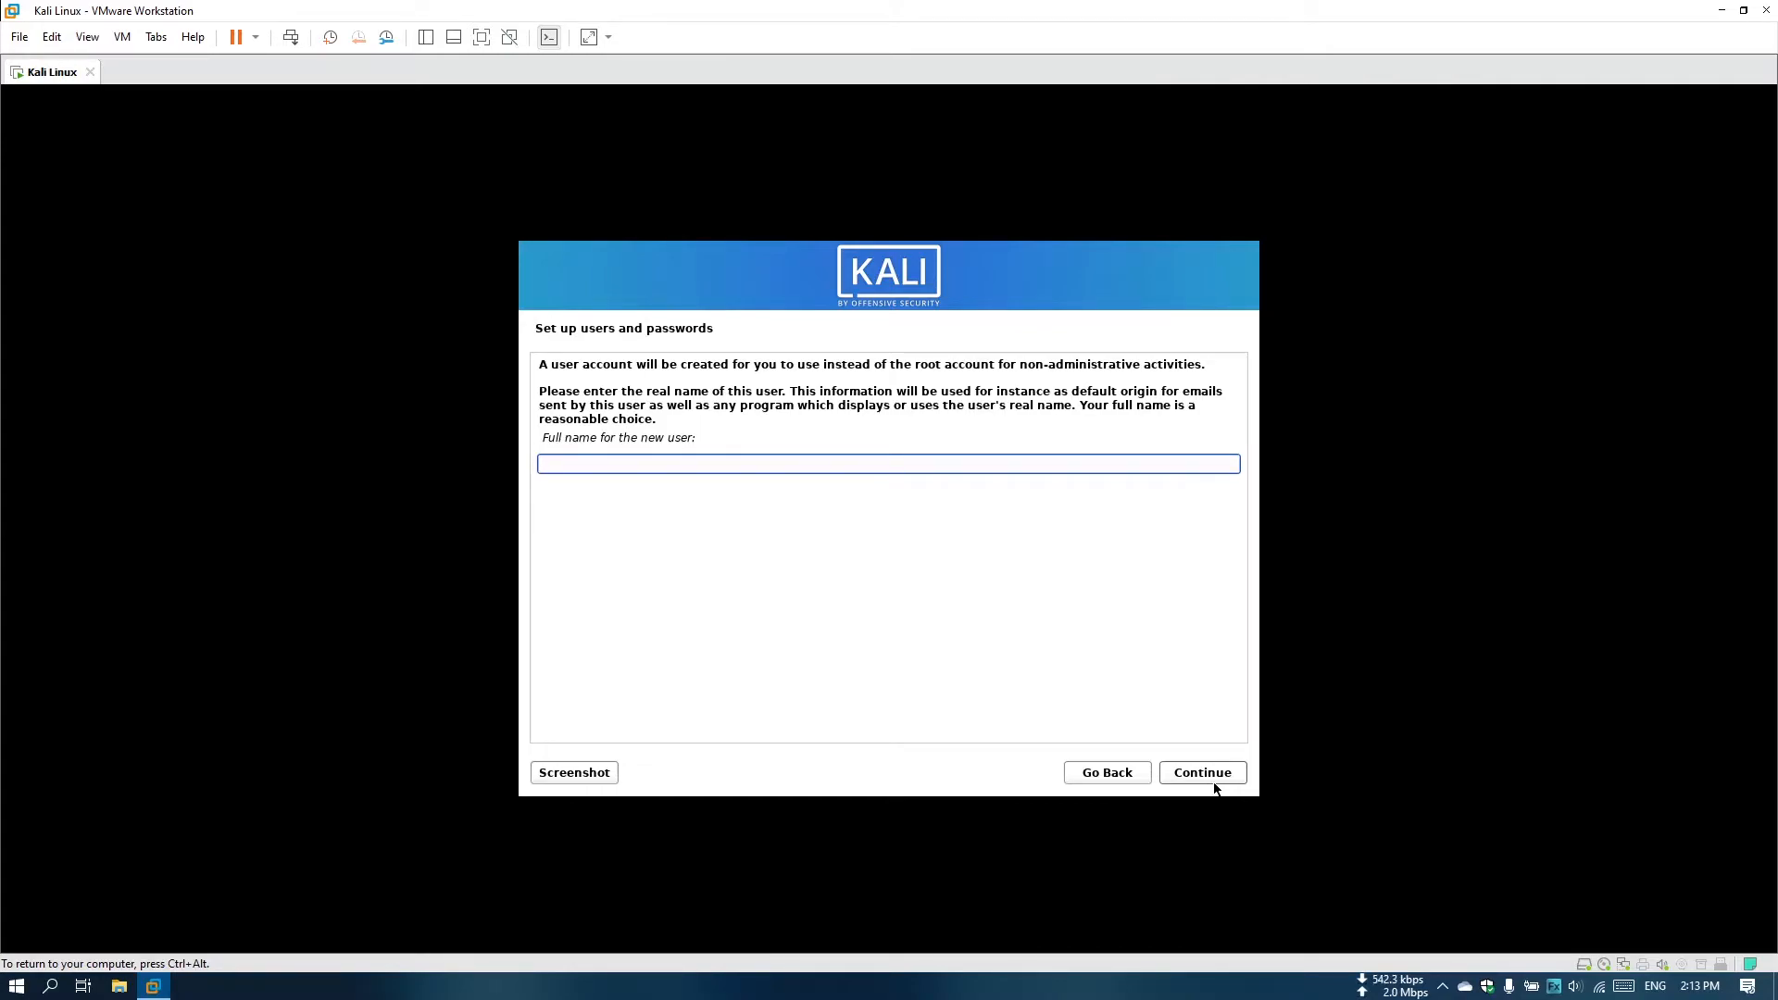
Enter the new user's full name and accept itech as the account username.
{"action": "type", "text": "itech"}
{"action": "key", "text": "ctrl+alt"}
{"action": "left_click", "coordinate": [1219, 771]}
{"action": "left_click", "coordinate": [1201, 772]}
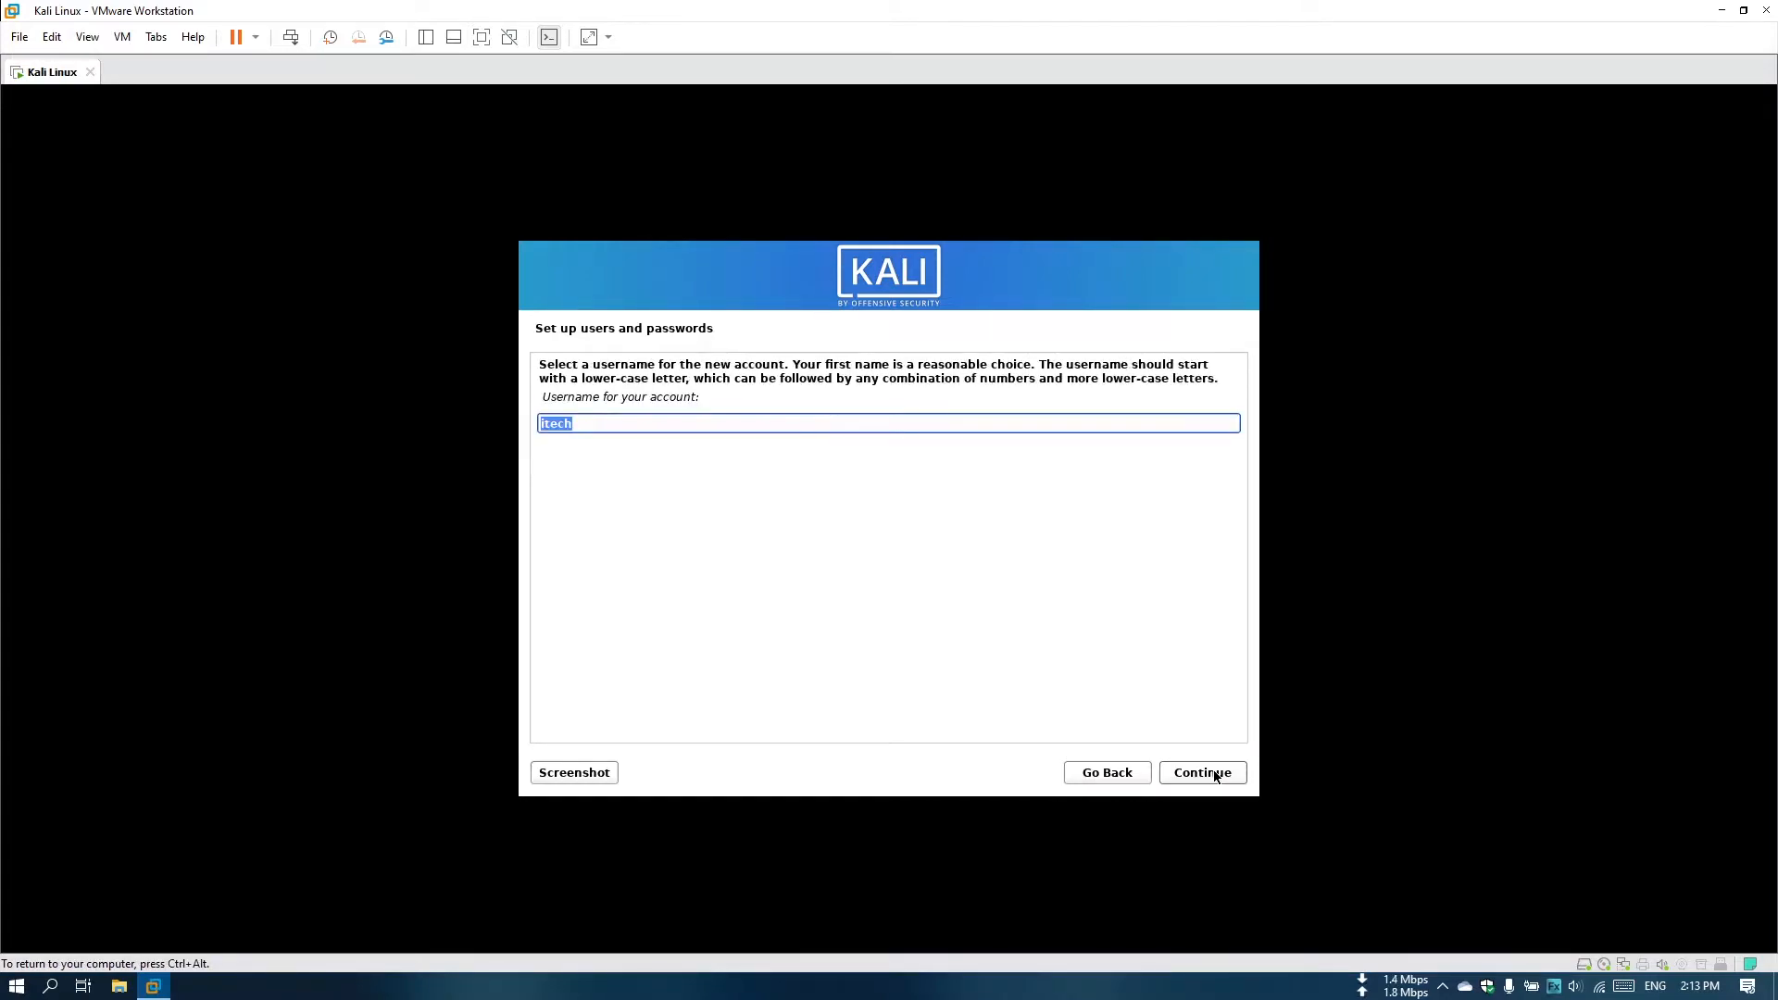
{"action": "left_click", "coordinate": [1215, 776]}
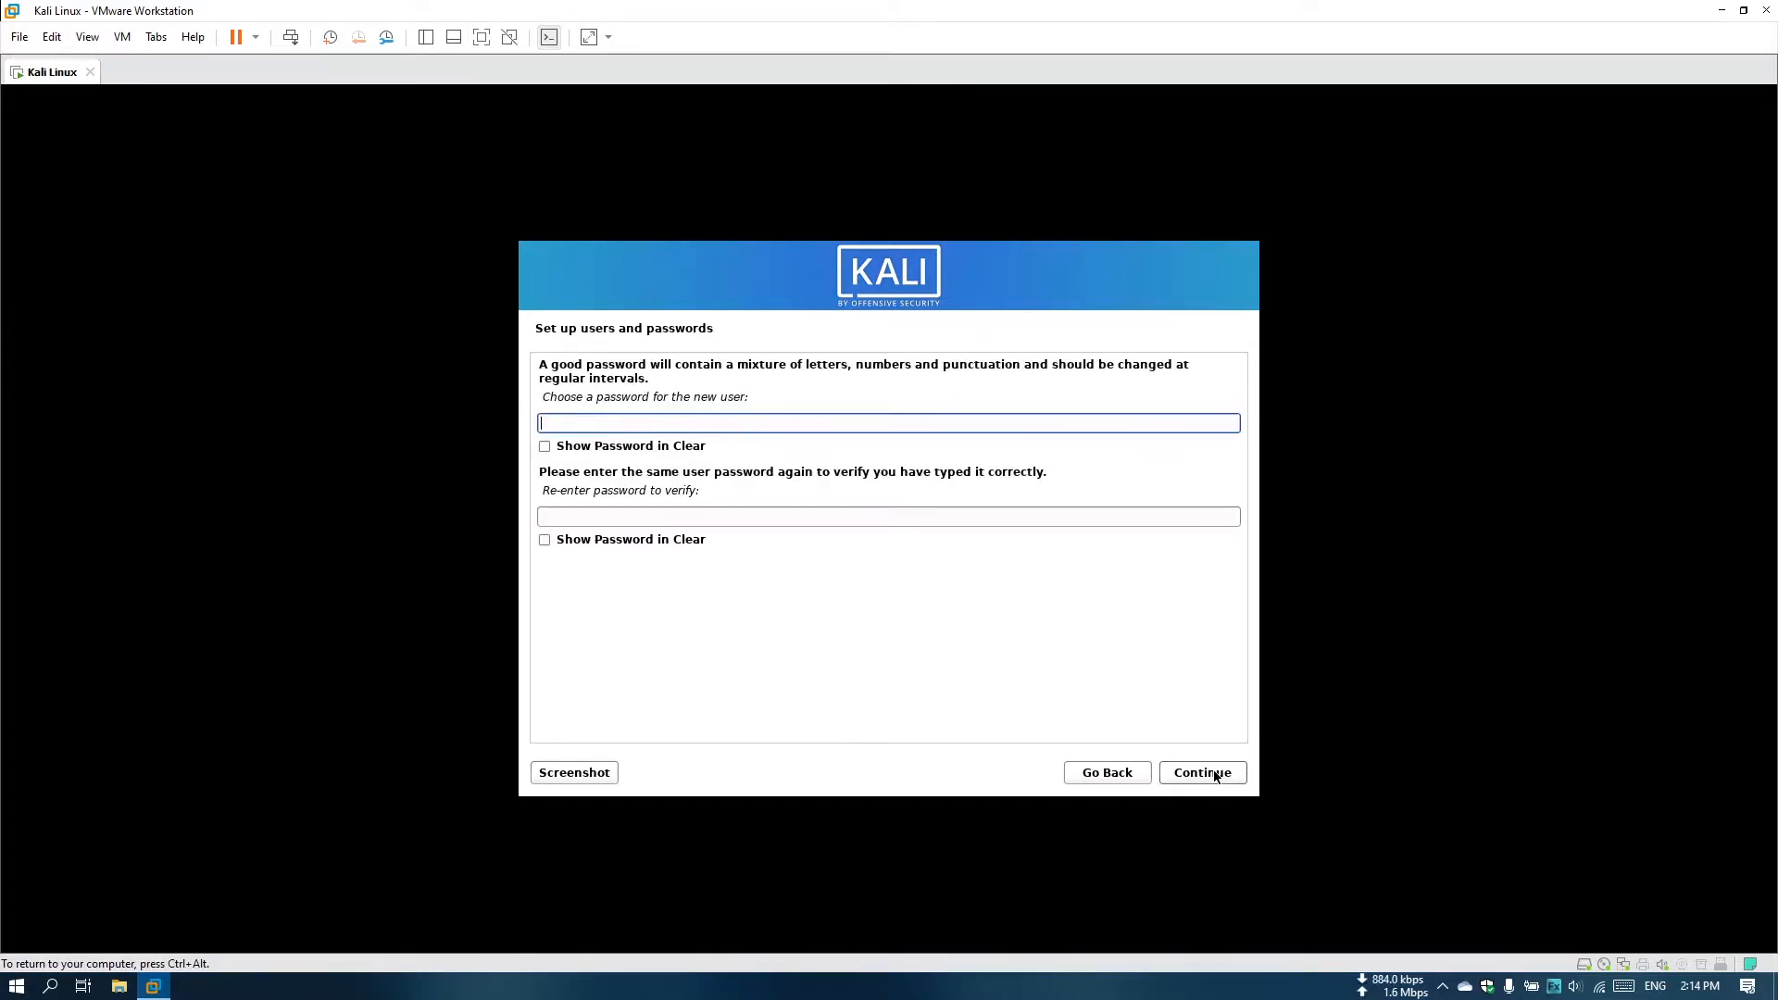
Enter and verify the new user's account password, and accept Eastern as the time zone.
{"action": "type", "text": "●●●●●●●●"}
{"action": "key", "text": "Tab"}
{"action": "key", "text": "Tab"}
{"action": "key", "text": "Tab"}
{"action": "key", "text": "shift+Tab"}
{"action": "type", "text": "●●●●●●●●"}
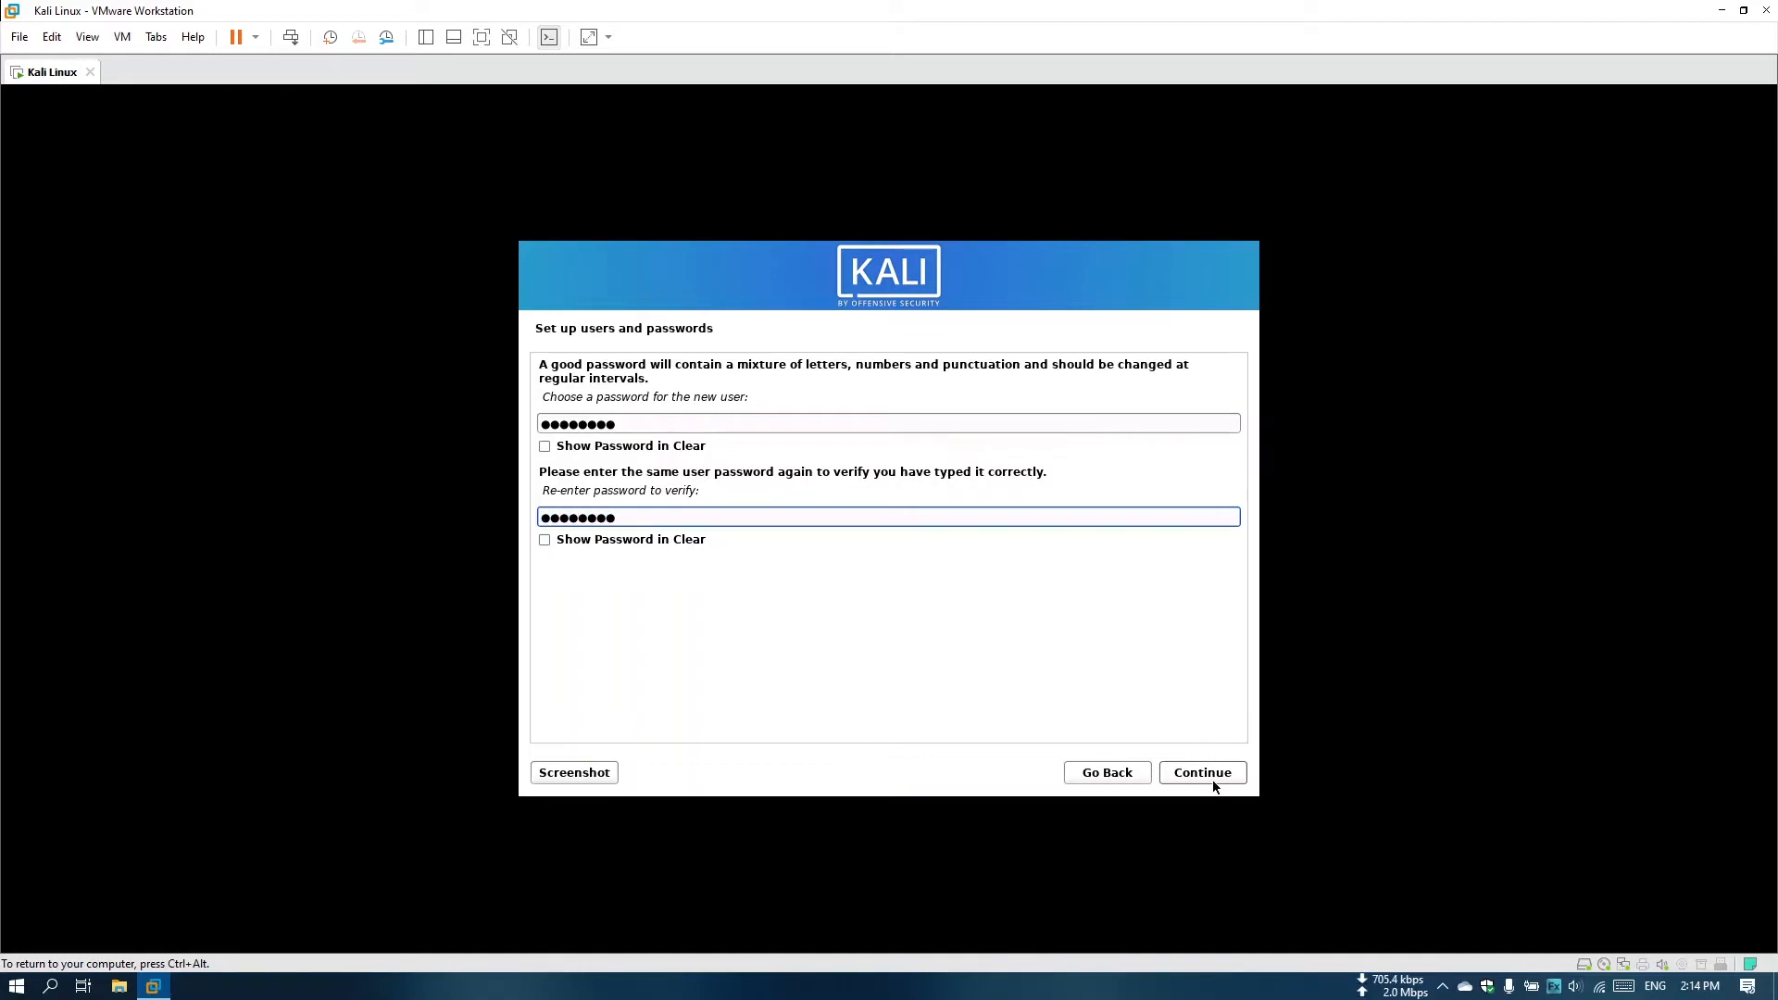
{"action": "left_click", "coordinate": [1213, 783]}
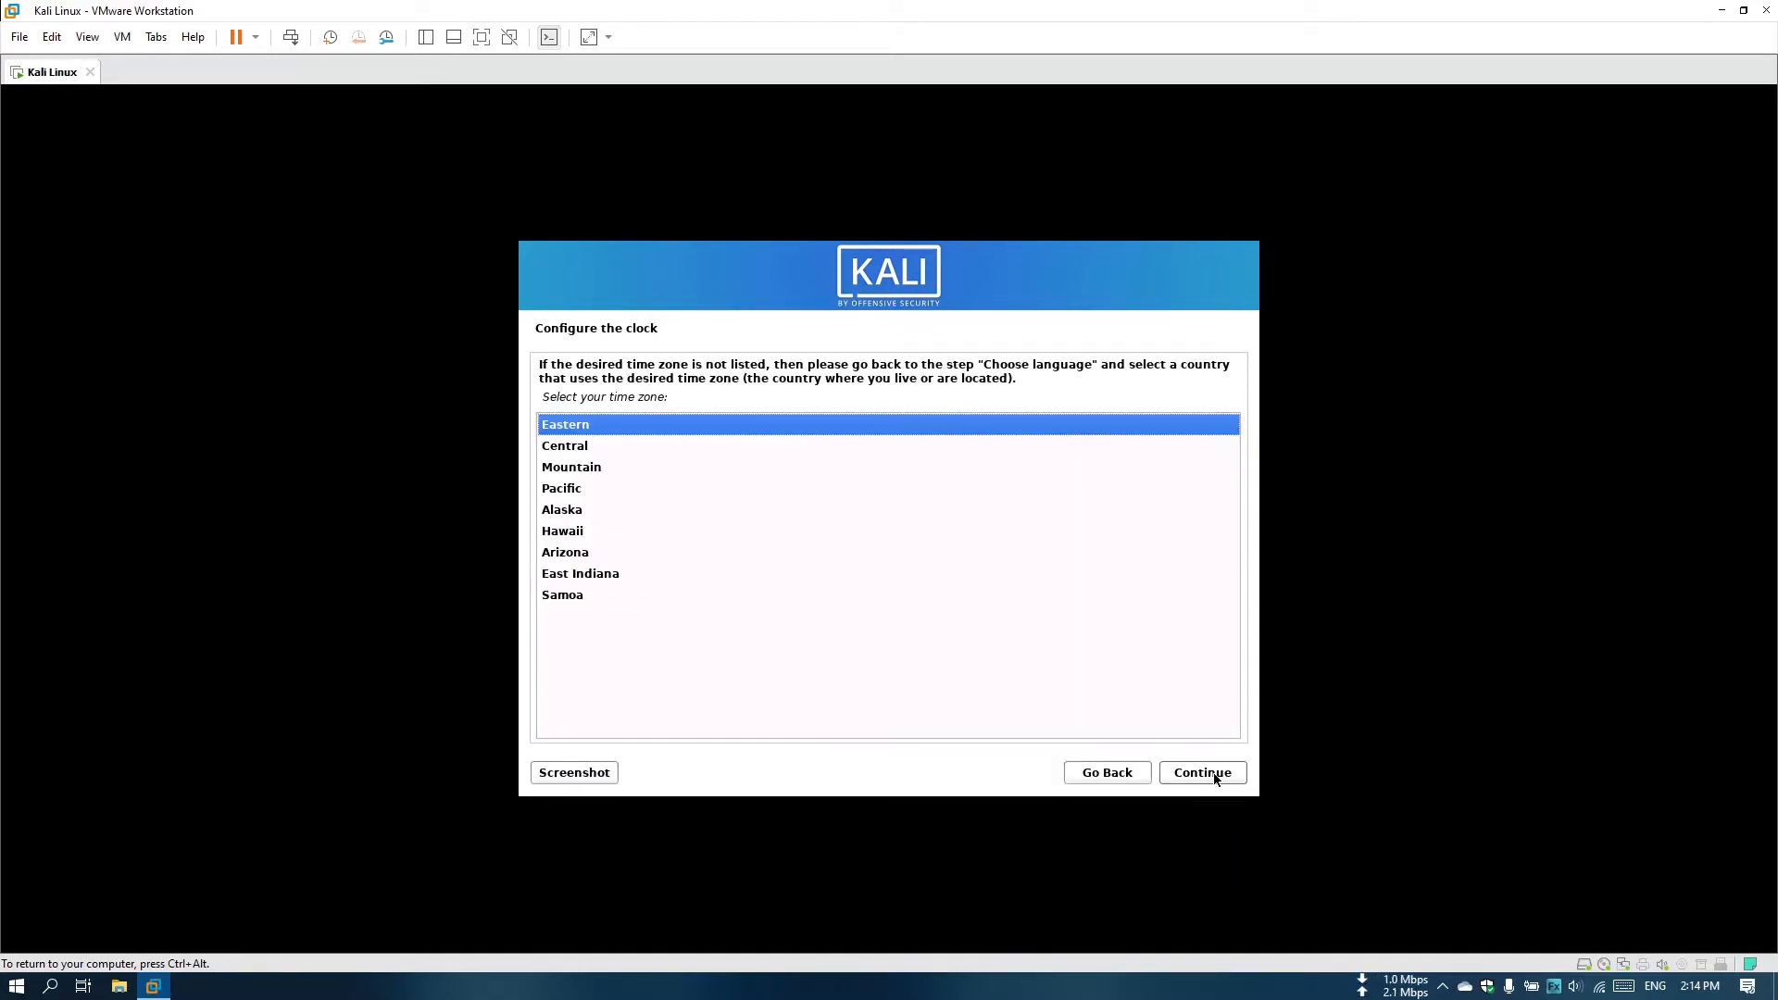
{"action": "left_click", "coordinate": [1216, 775]}
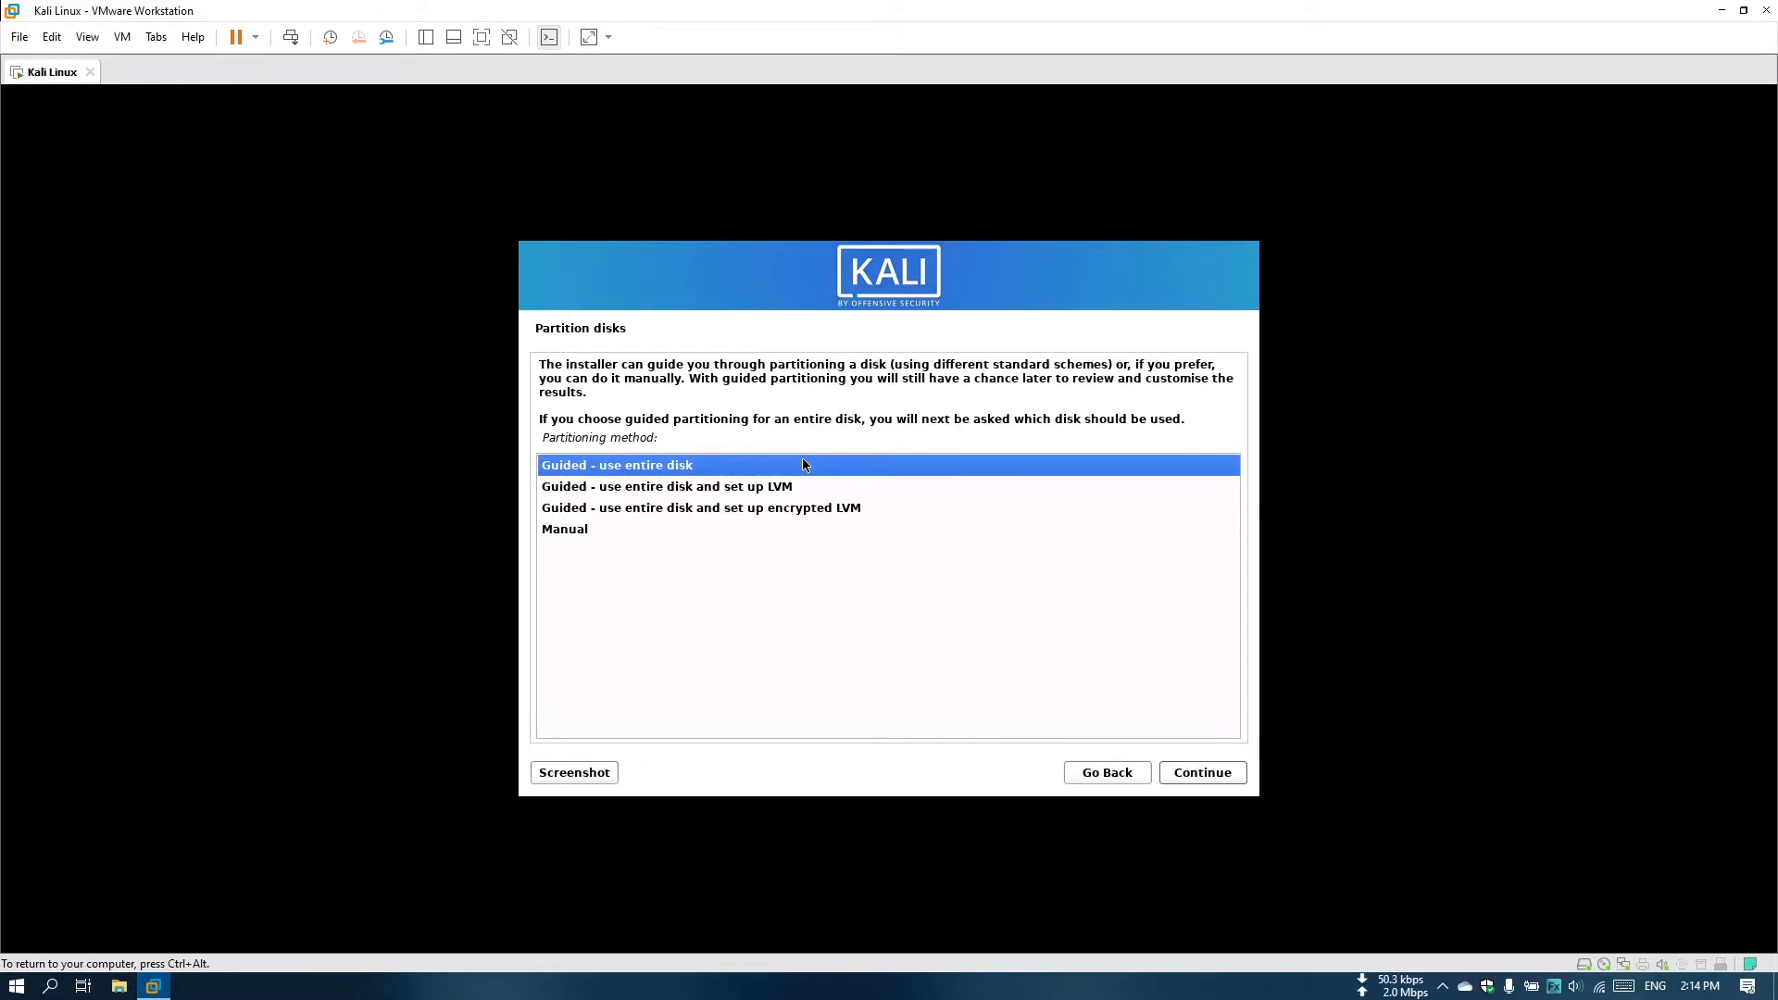
Partition the whole 42.9 GB virtual disk with guided partitioning, all files in one partition, and agree to write the changes.
{"action": "left_click", "coordinate": [1195, 777]}
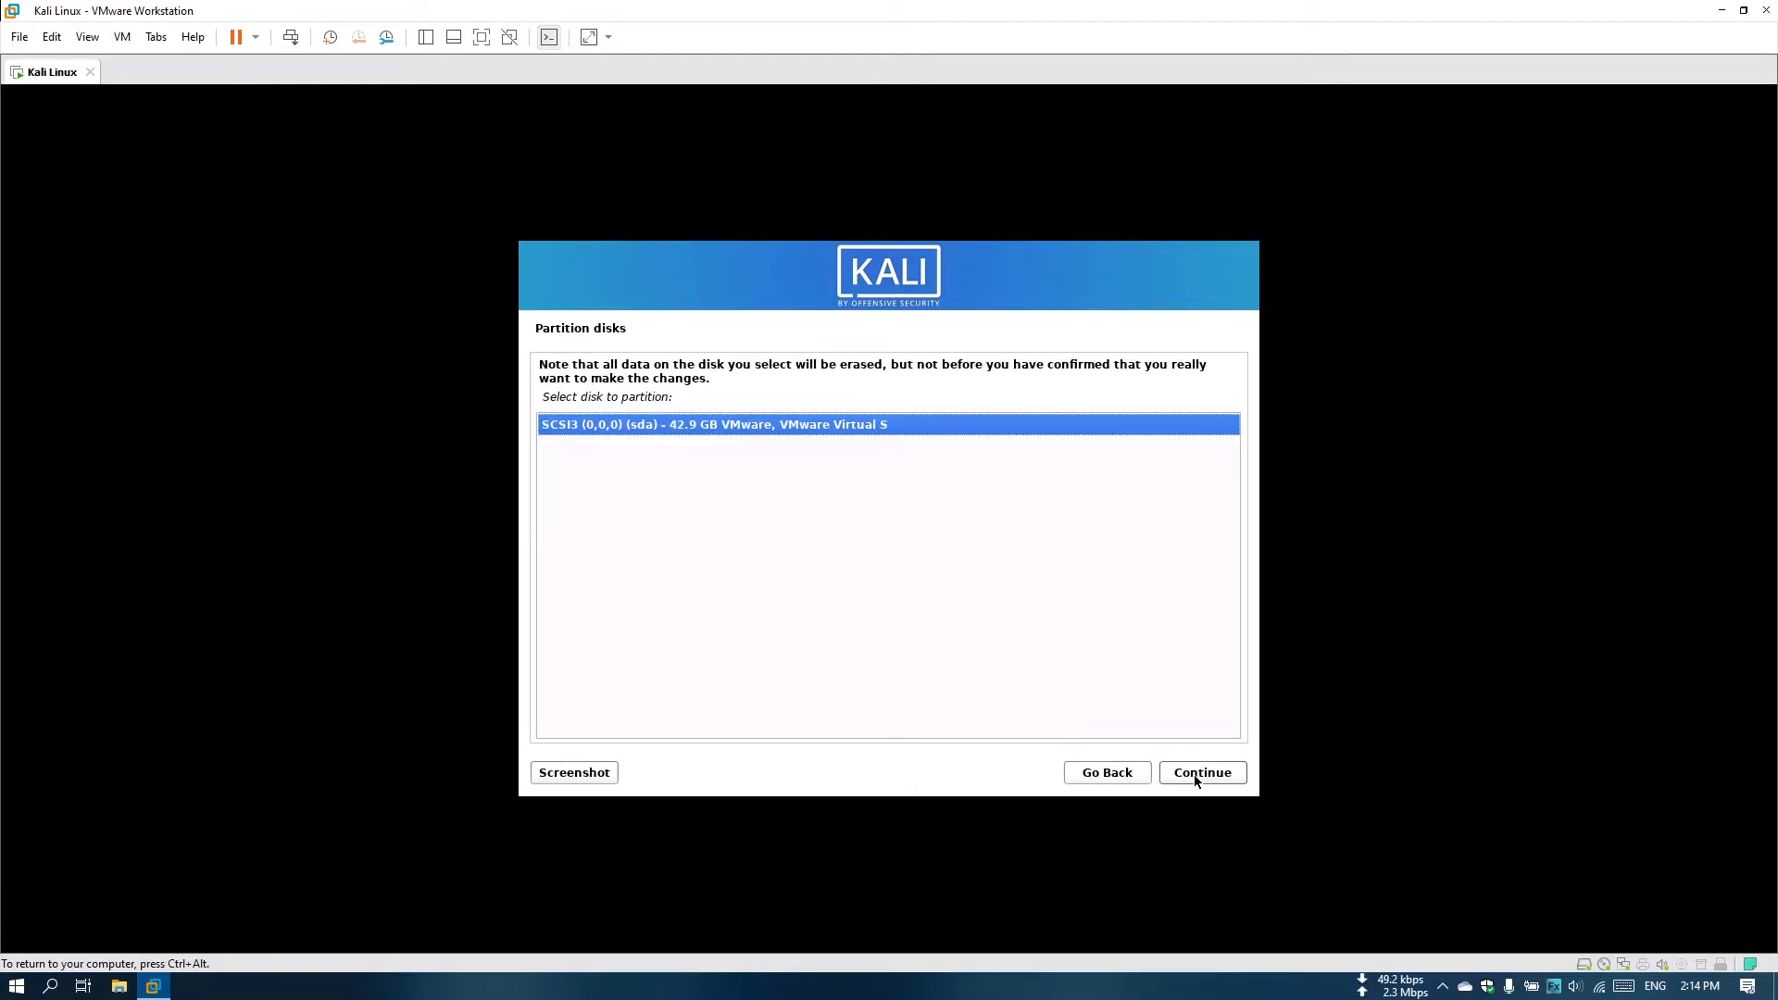
{"action": "left_click", "coordinate": [1194, 775]}
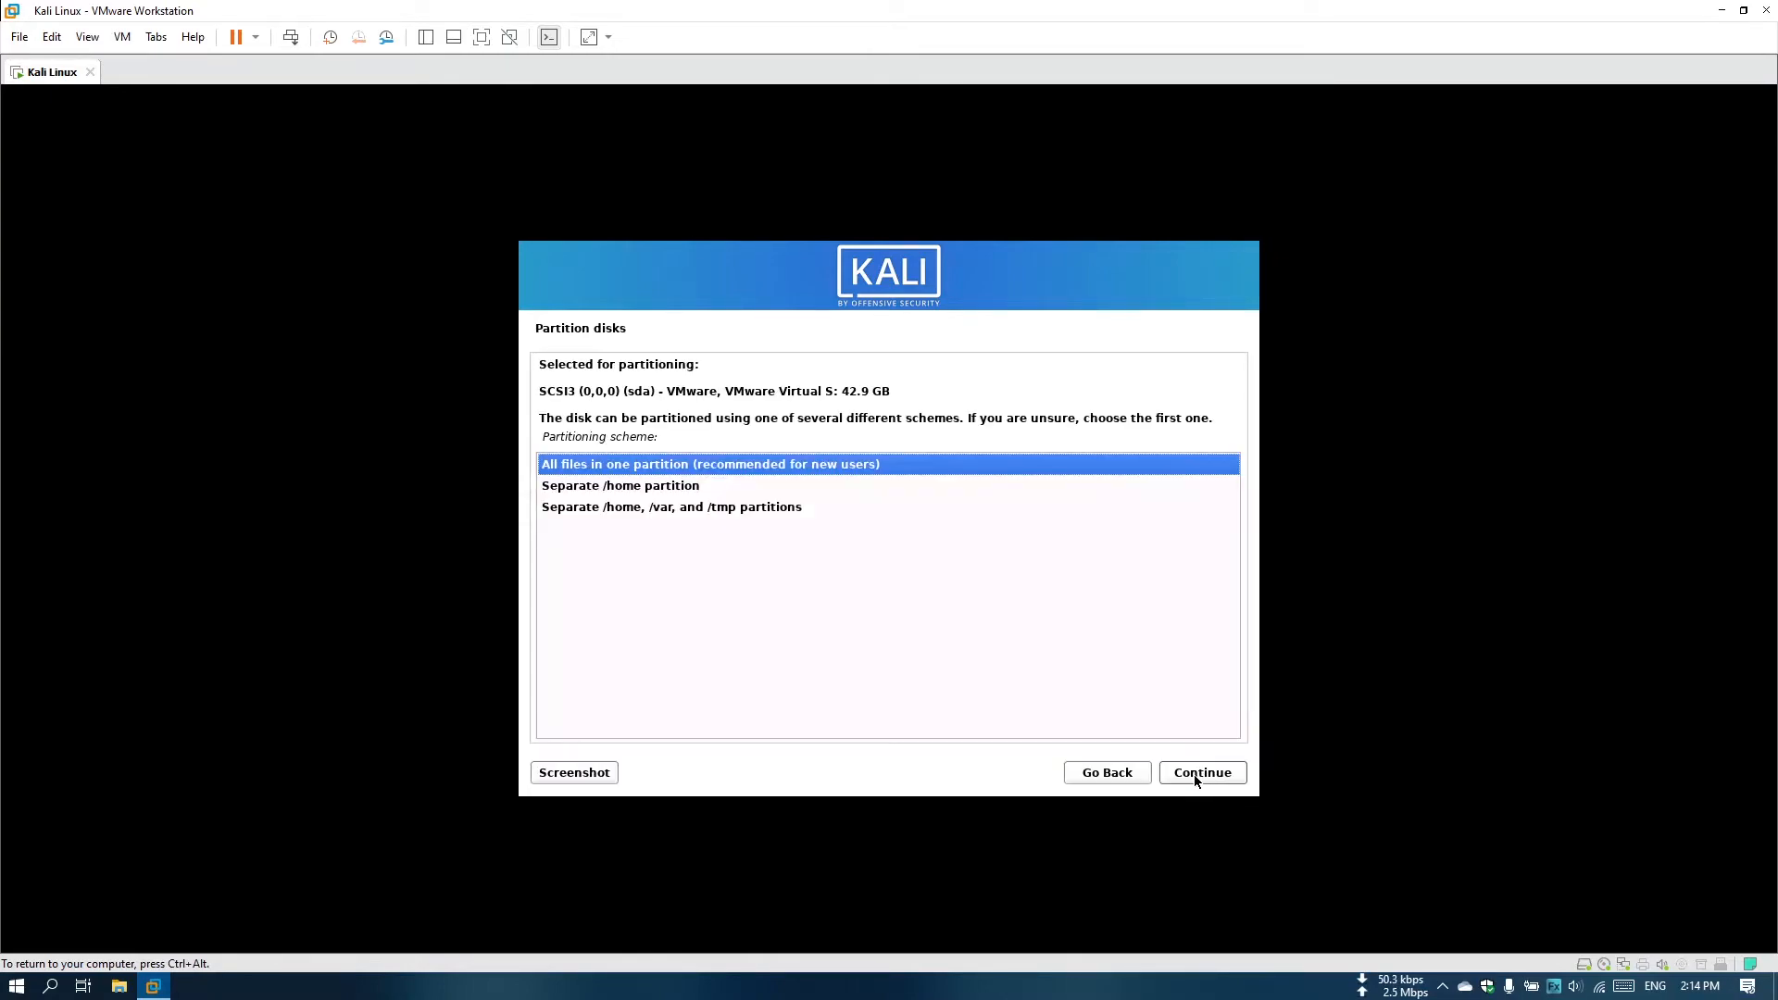
{"action": "left_click", "coordinate": [1193, 774]}
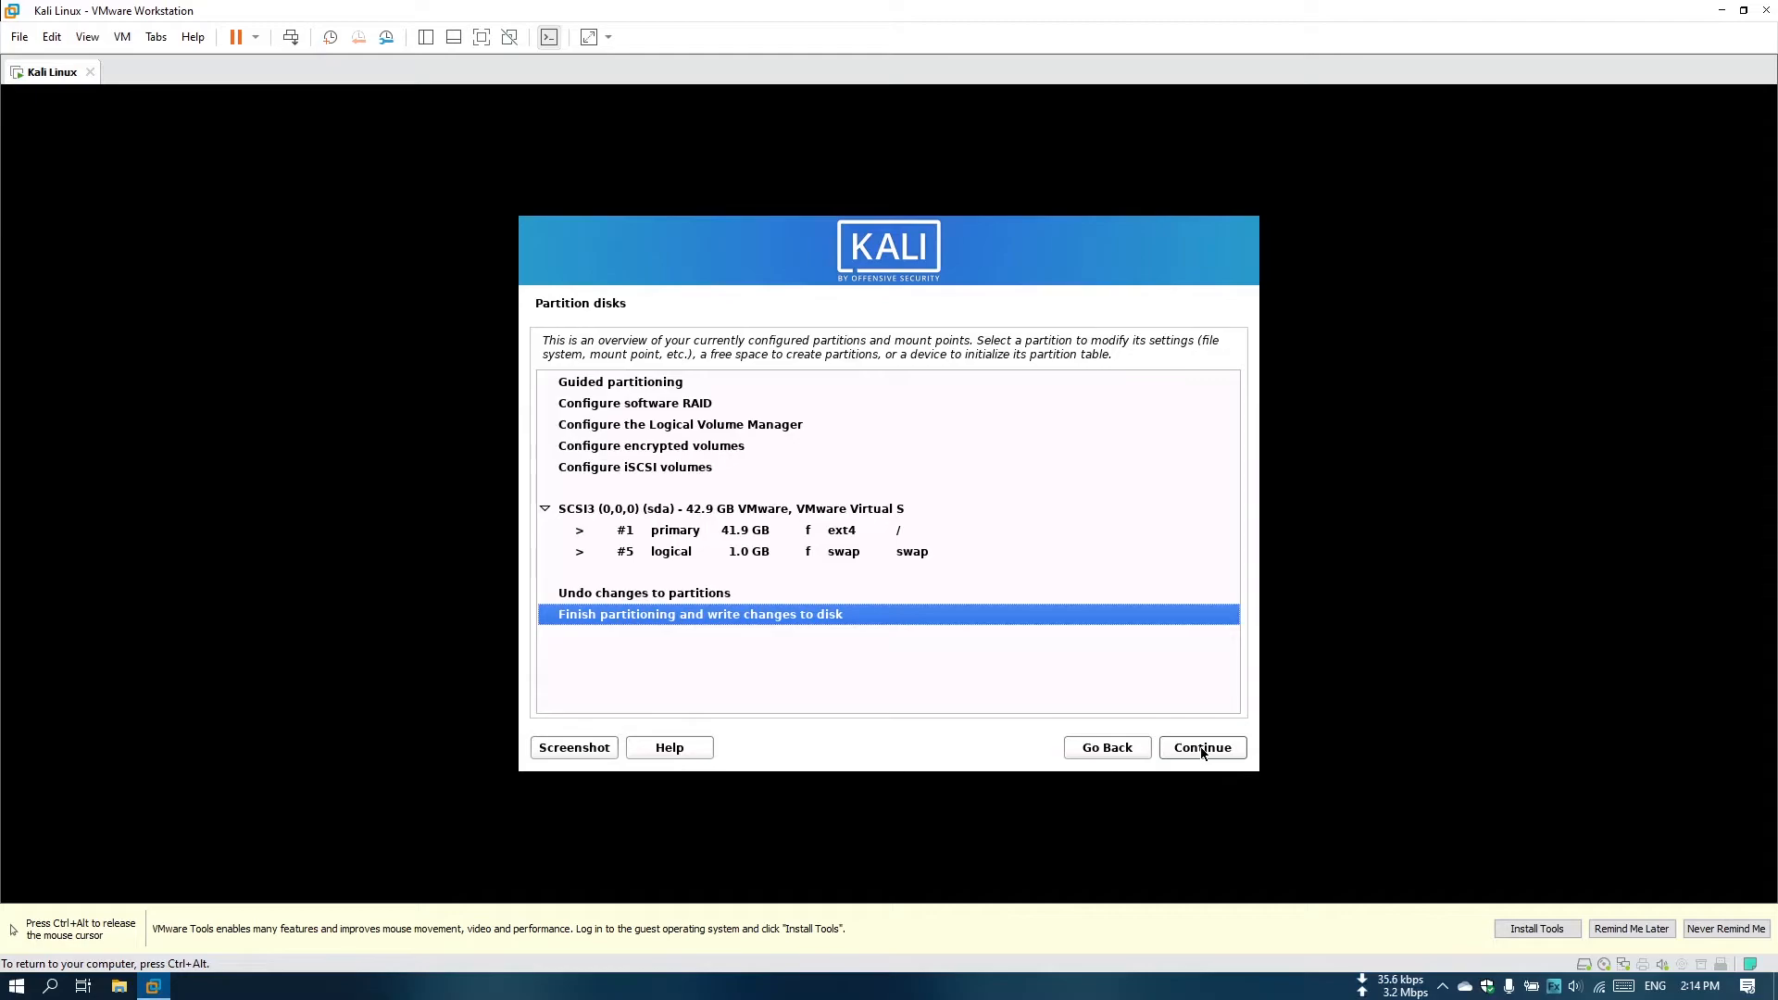
{"action": "left_click", "coordinate": [1201, 749]}
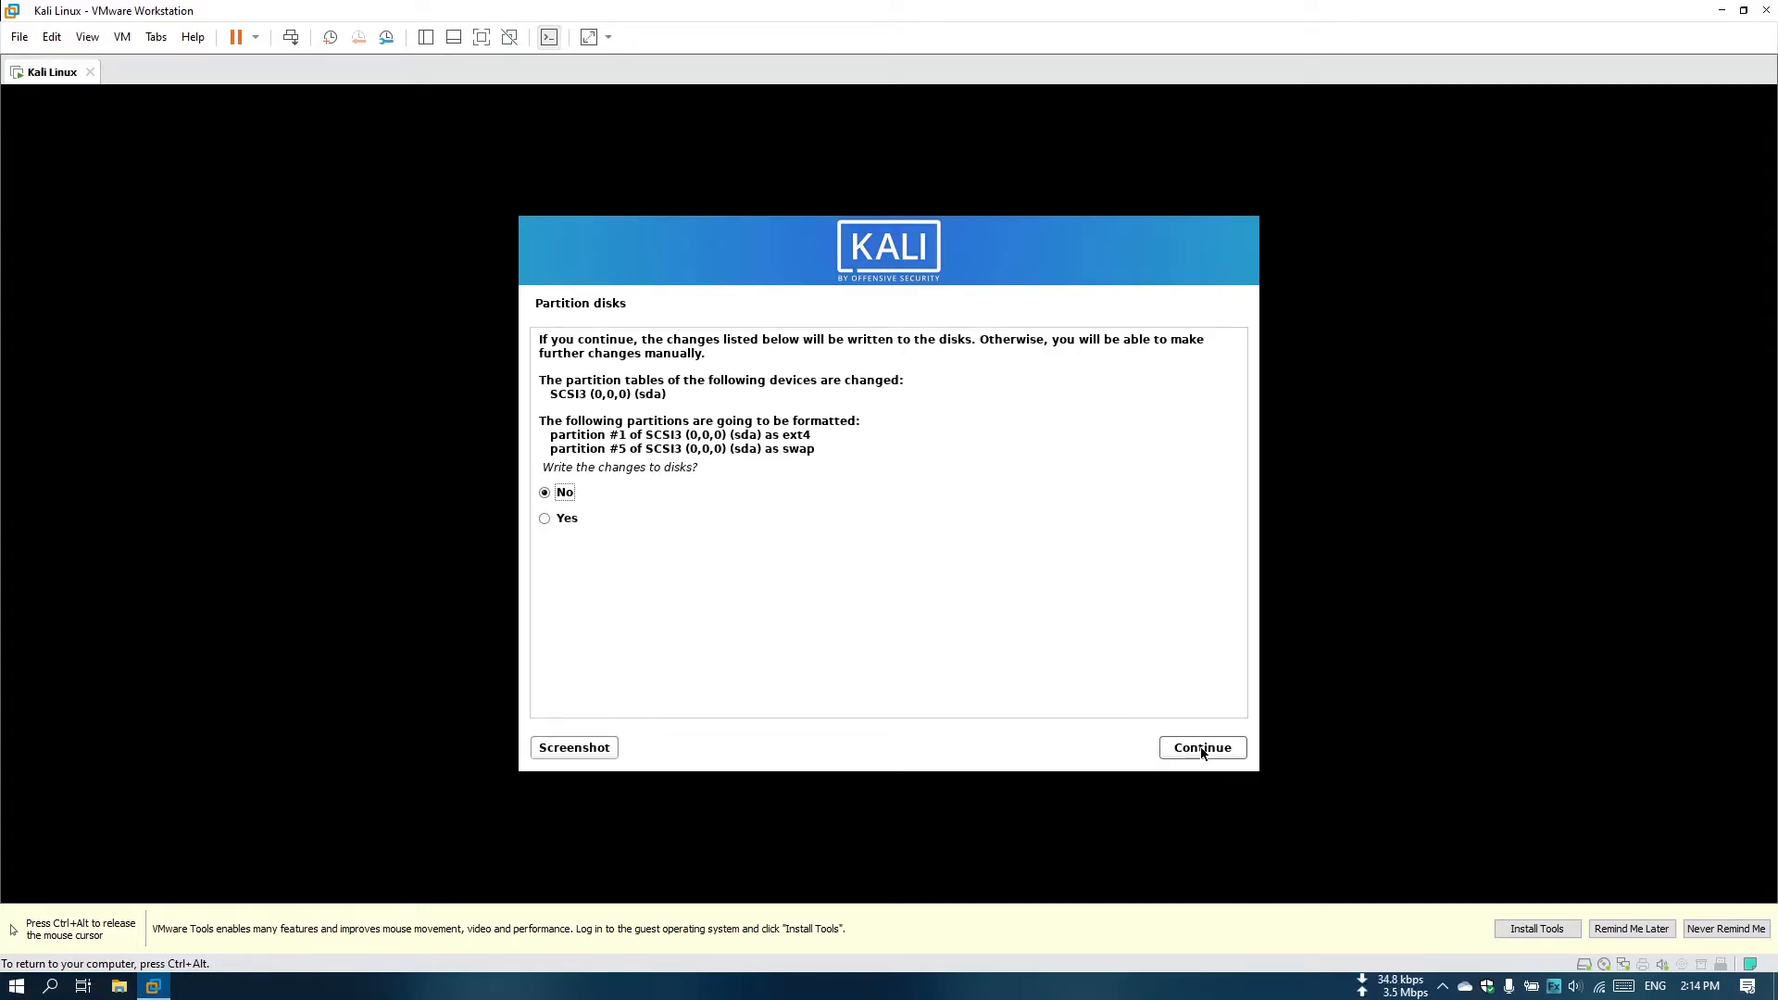
{"action": "left_click", "coordinate": [544, 519]}
{"action": "left_click", "coordinate": [1190, 748]}
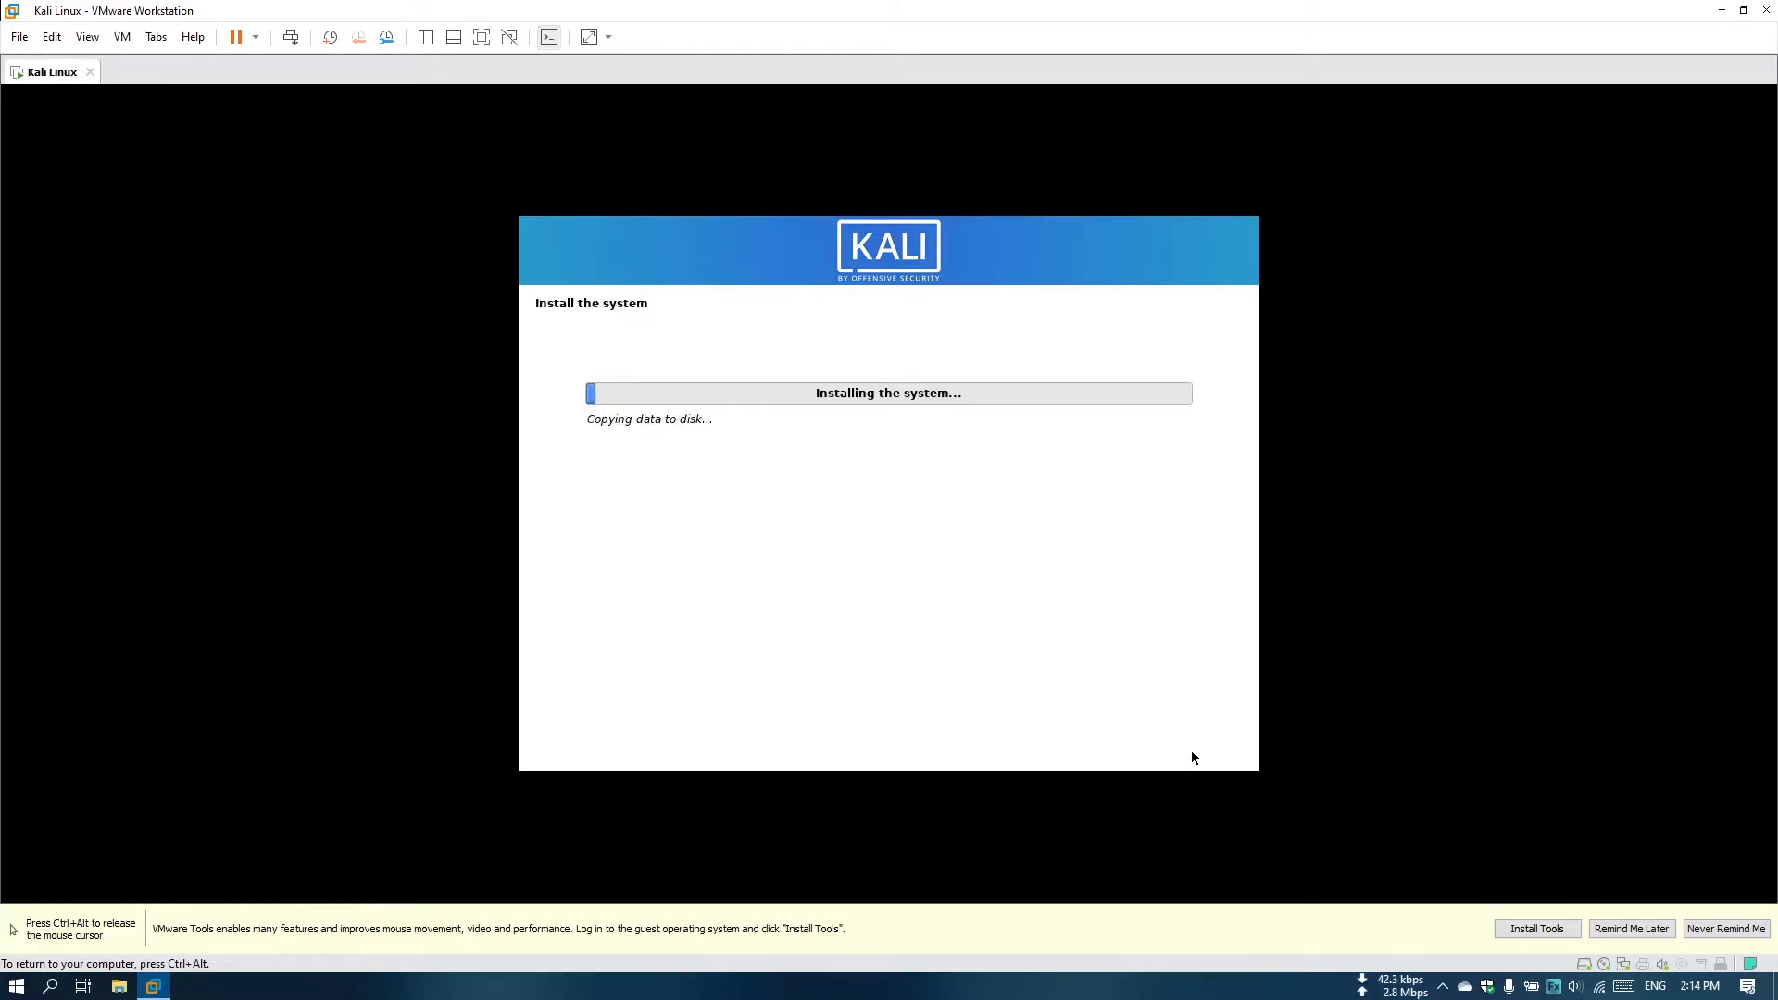
Postpone the VMware Tools installation reminder while the system installs.
{"action": "key", "text": "ctrl+alt"}
{"action": "left_click", "coordinate": [1631, 929]}
{"action": "left_click", "coordinate": [946, 637]}
{"action": "key", "text": "ctrl+alt"}
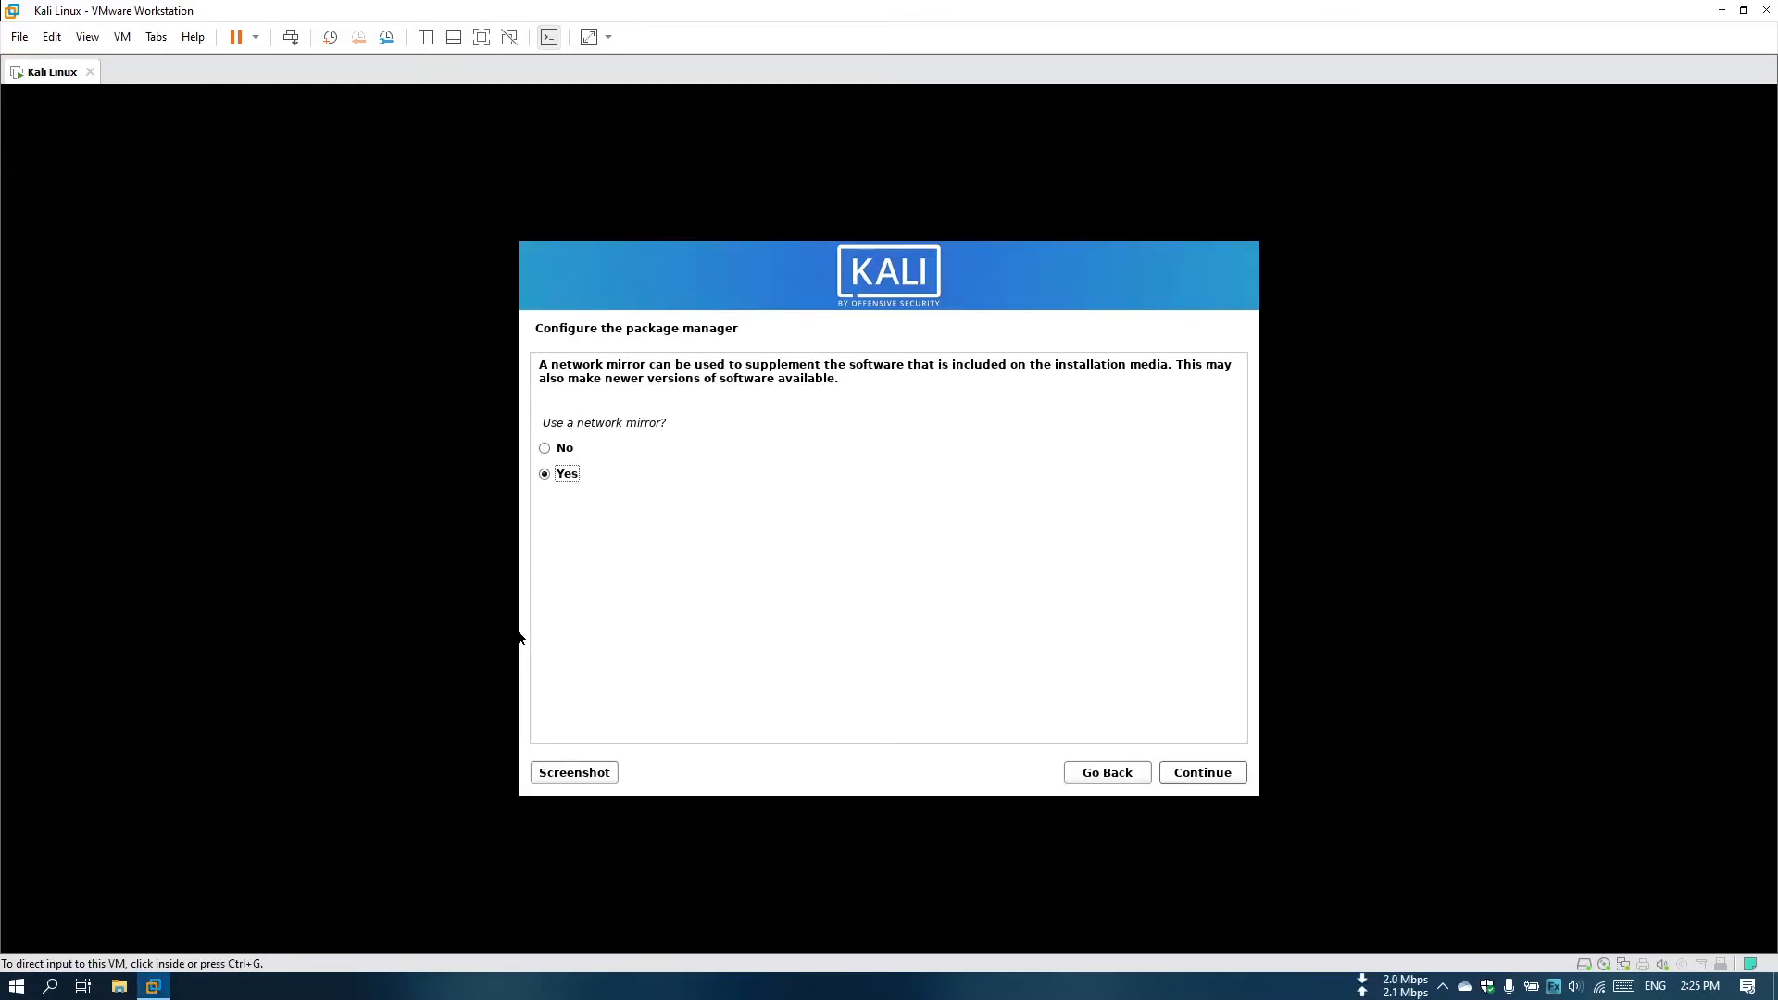
Configure the package manager to use a network mirror with no HTTP proxy.
{"action": "left_click", "coordinate": [1201, 774]}
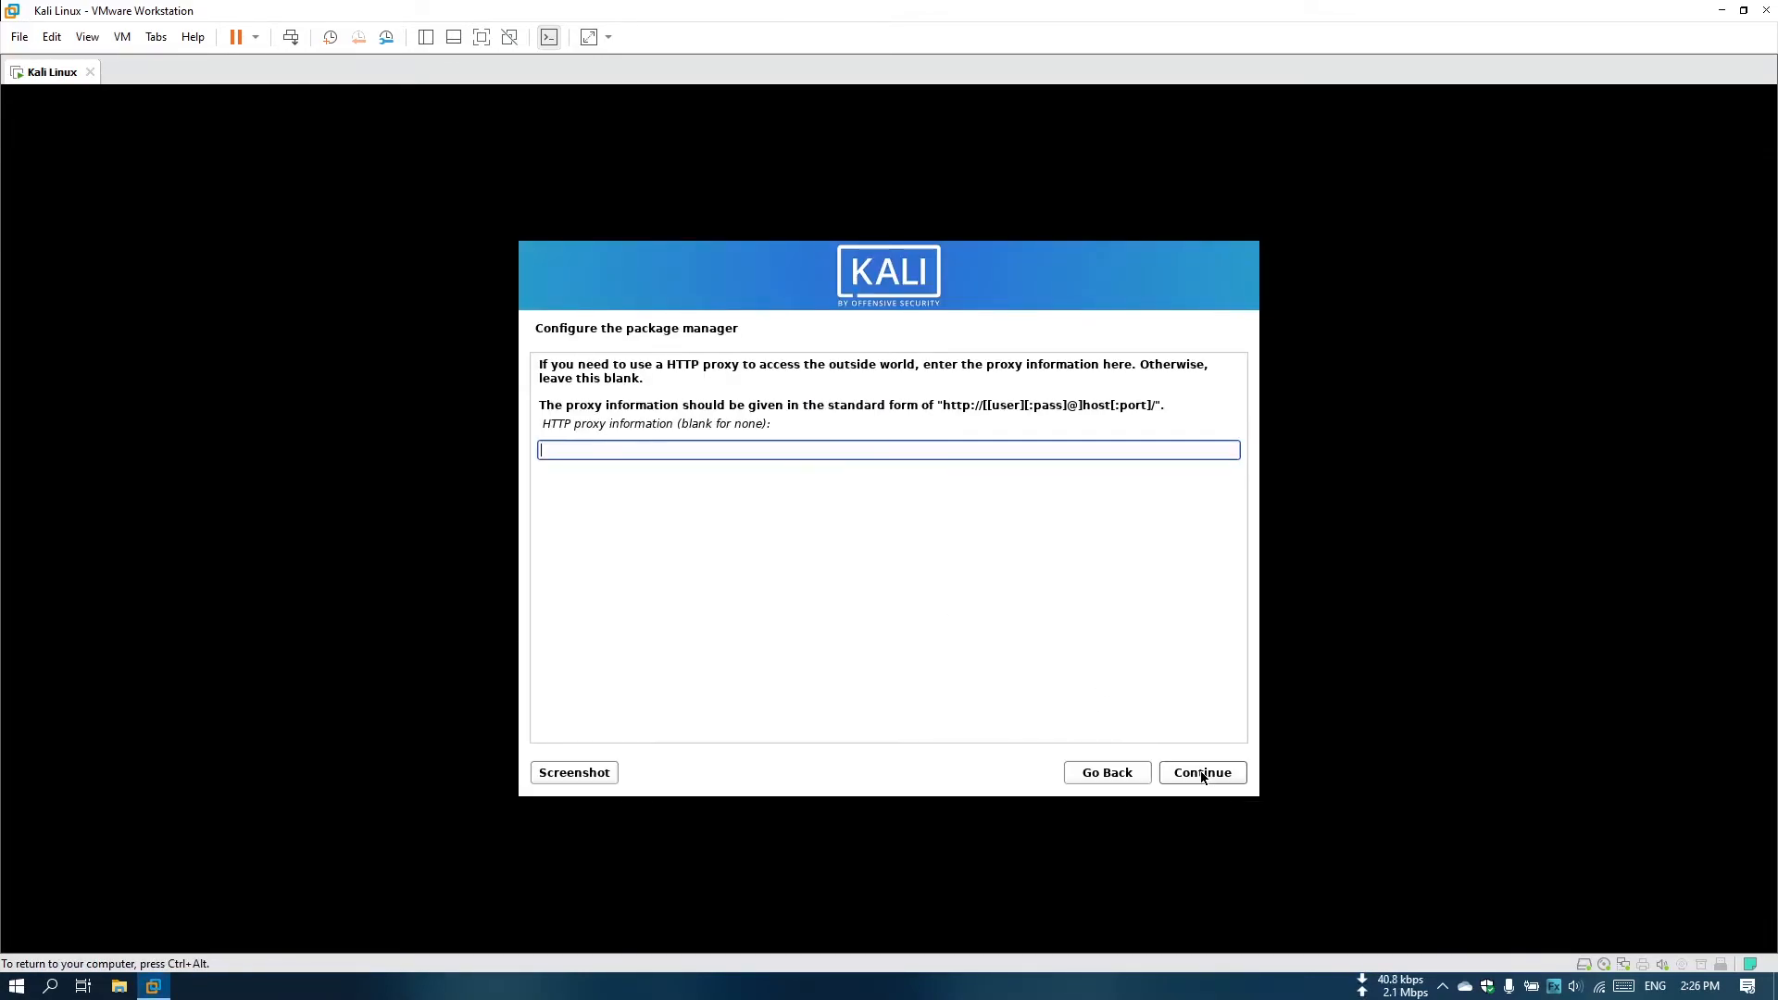
{"action": "left_click", "coordinate": [1202, 774]}
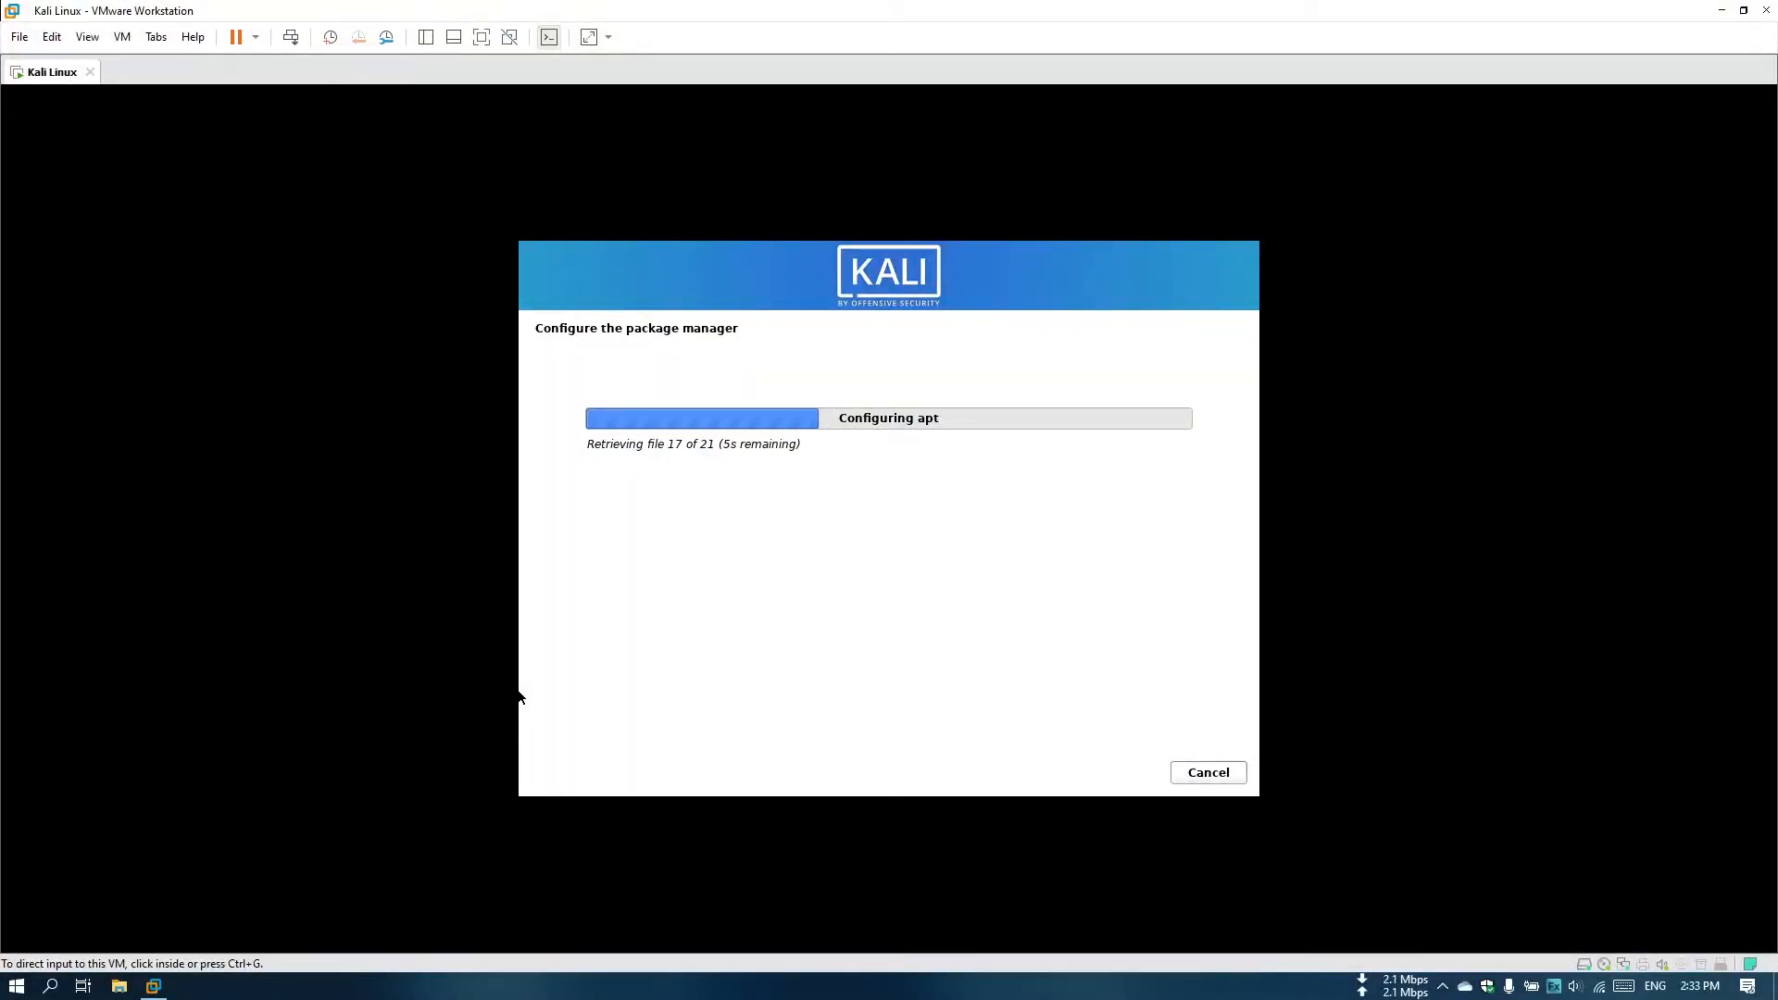
{"action": "left_click", "coordinate": [518, 697]}
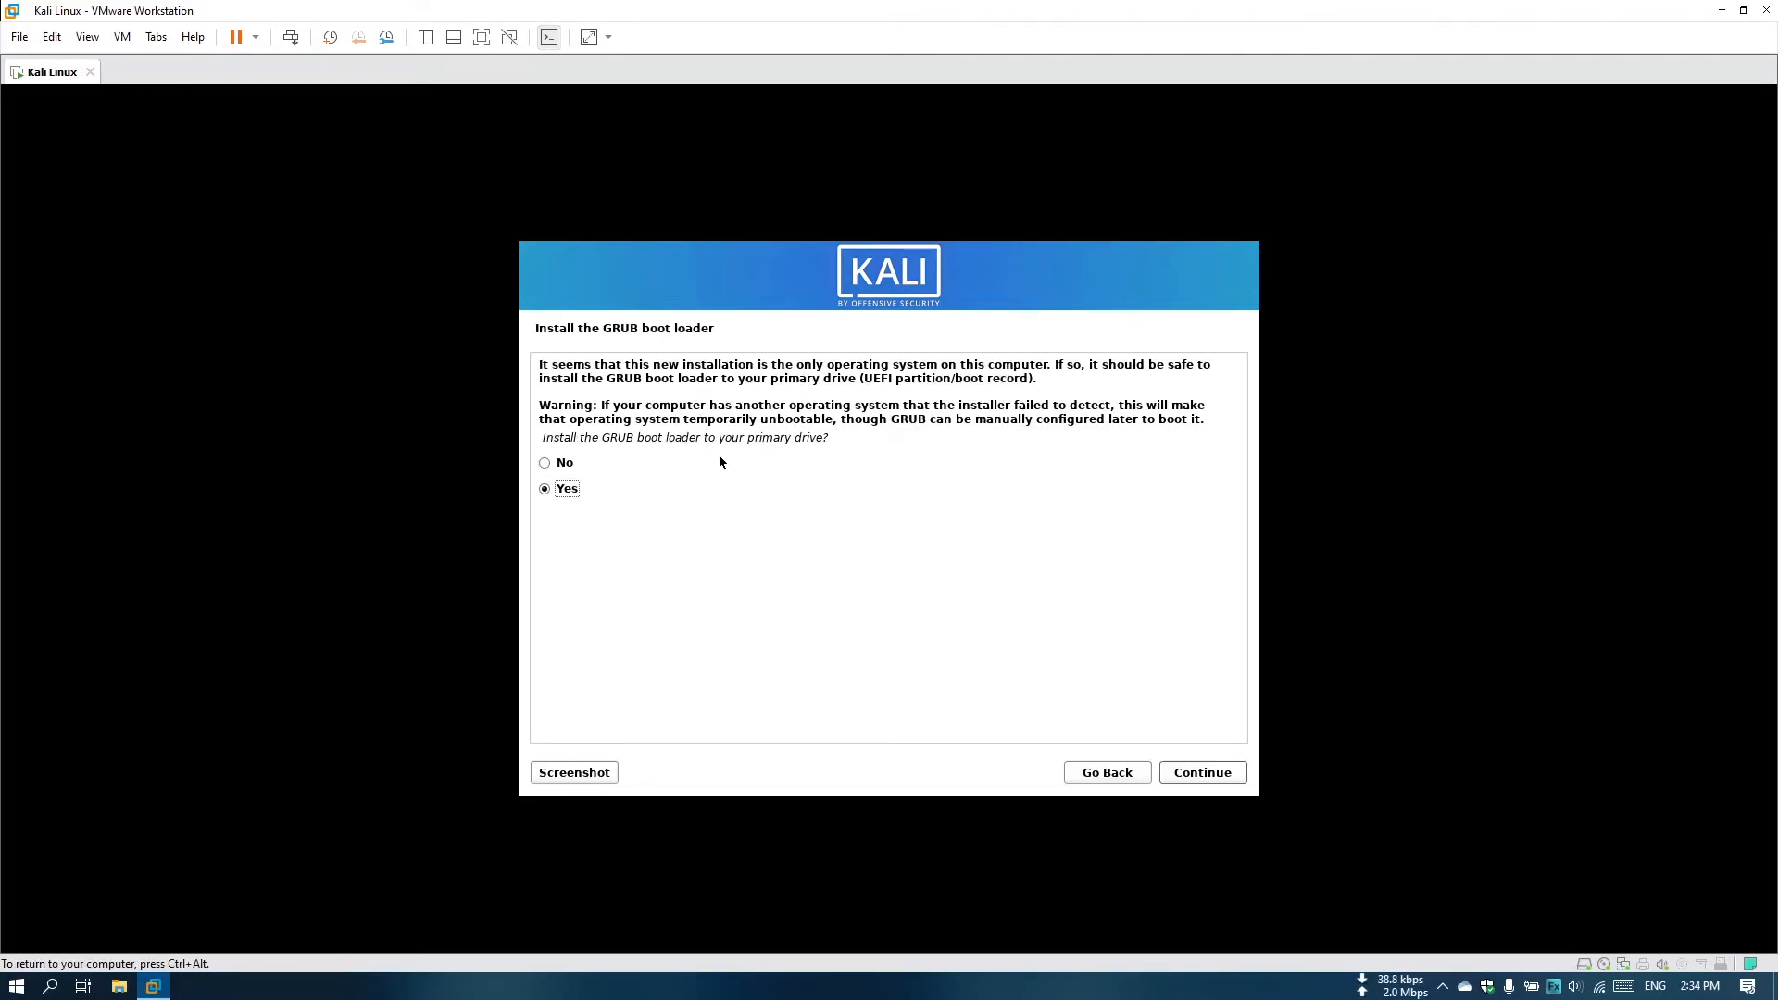
Install the GRUB boot loader to the primary drive on /dev/sda and continue into the installed system.
{"action": "left_click", "coordinate": [1197, 774]}
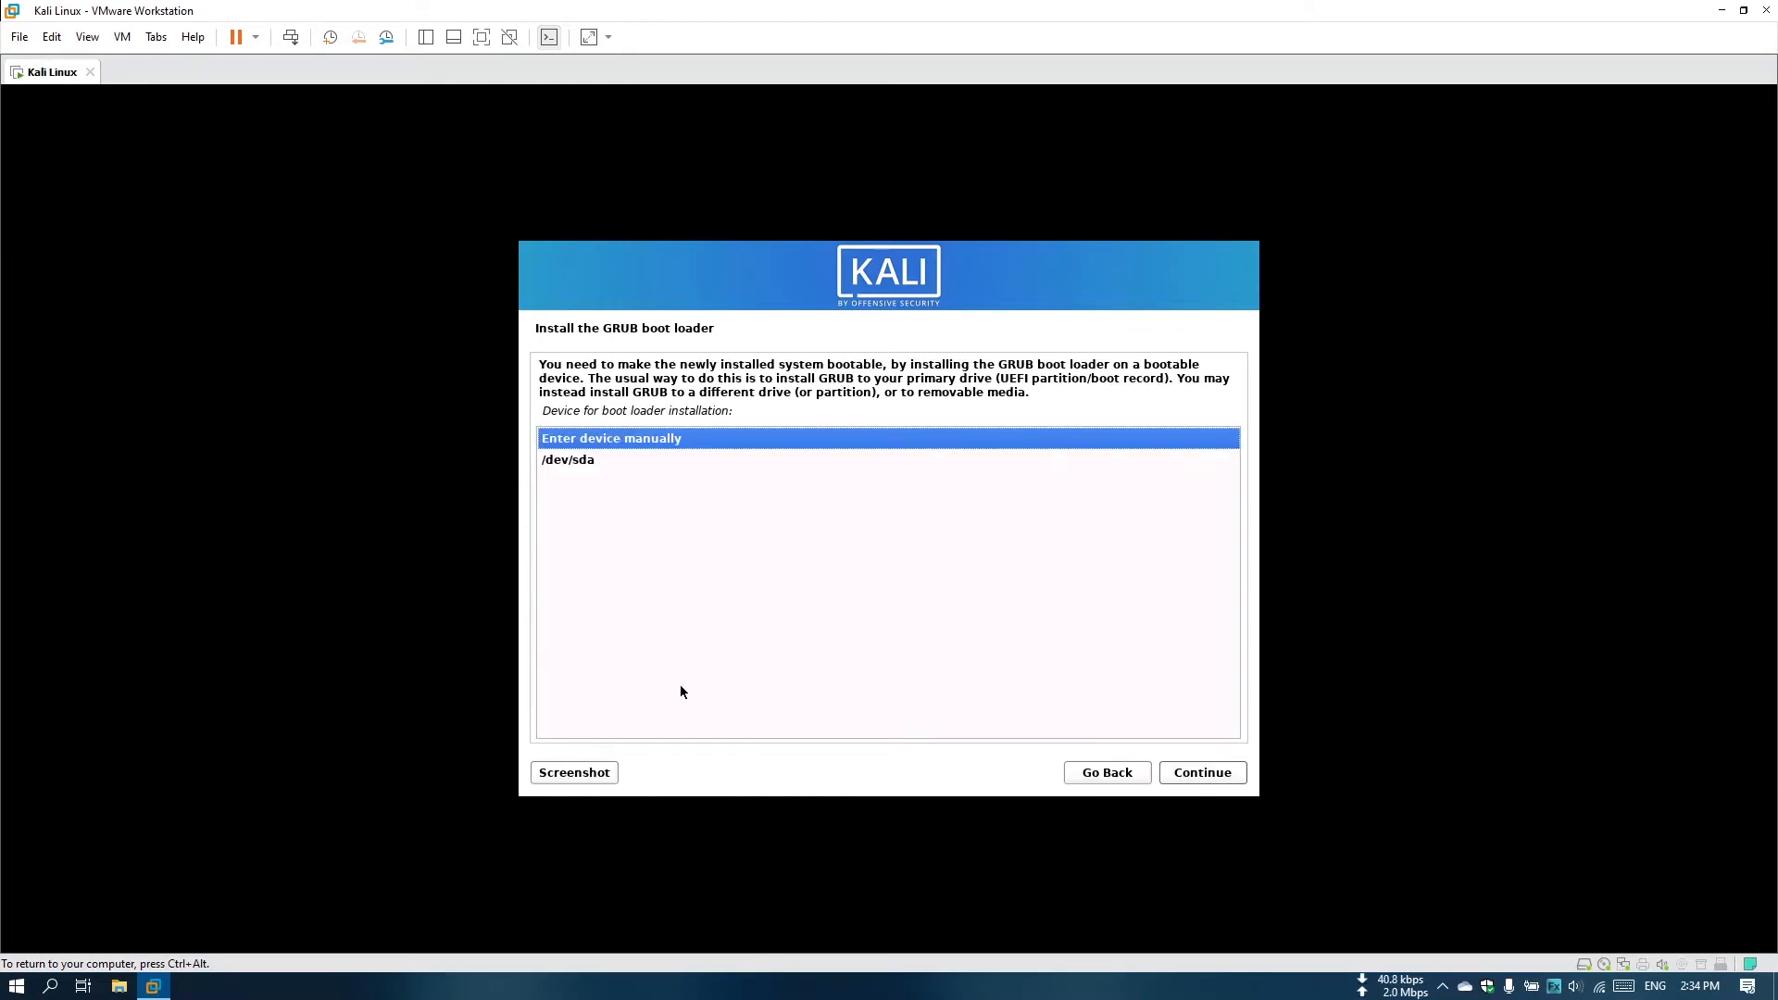
{"action": "left_click", "coordinate": [592, 460]}
{"action": "left_click", "coordinate": [1213, 774]}
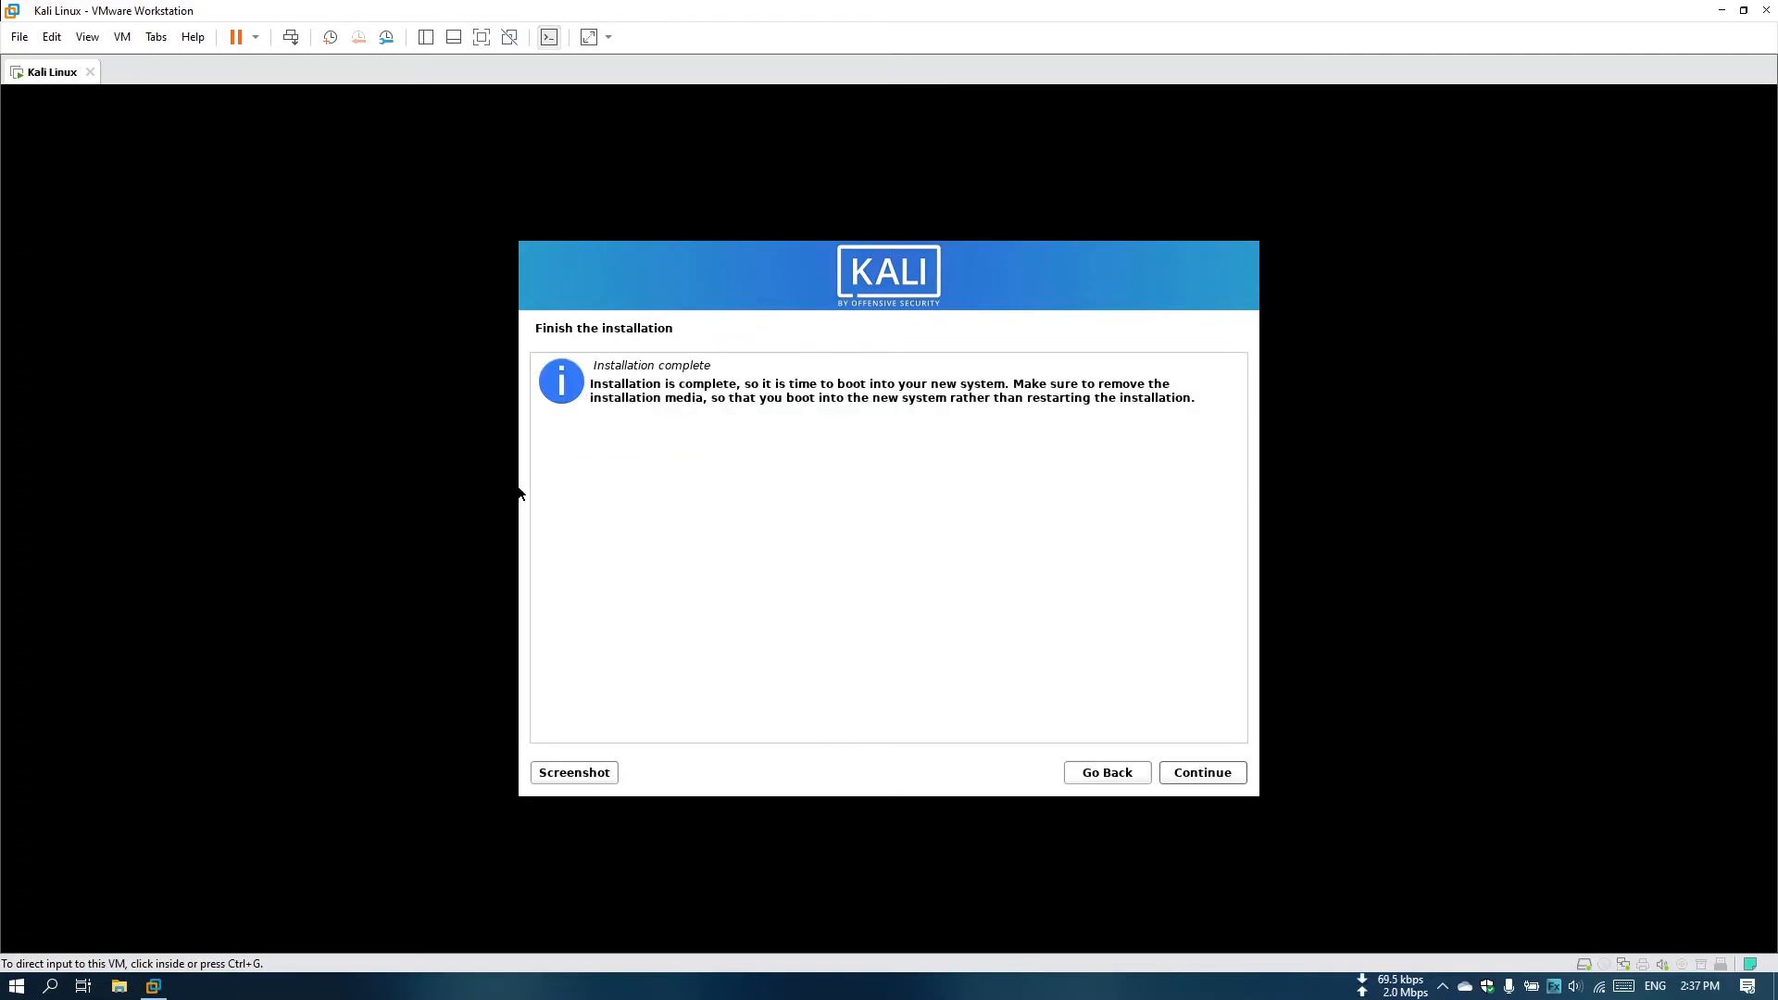
{"action": "key", "text": "Return"}
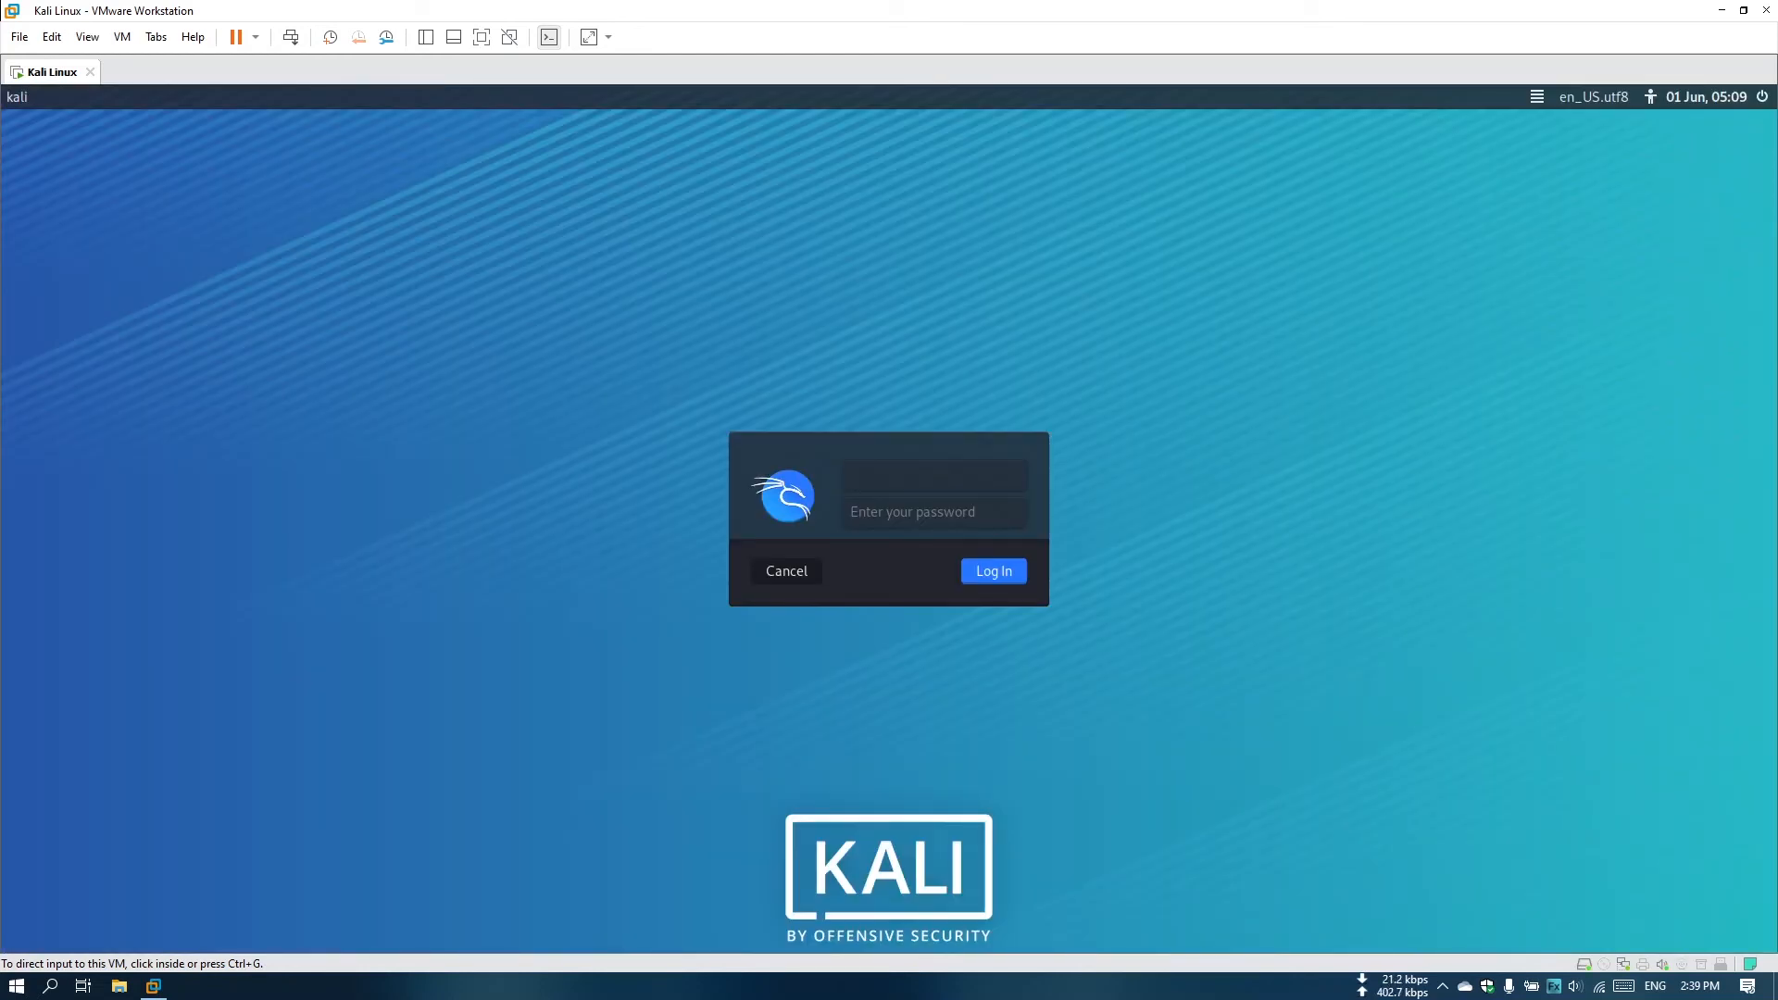
Log in to Kali as itech with the account password and switch the virtual machine to full screen.
{"action": "left_click", "coordinate": [899, 471]}
{"action": "type", "text": "itech"}
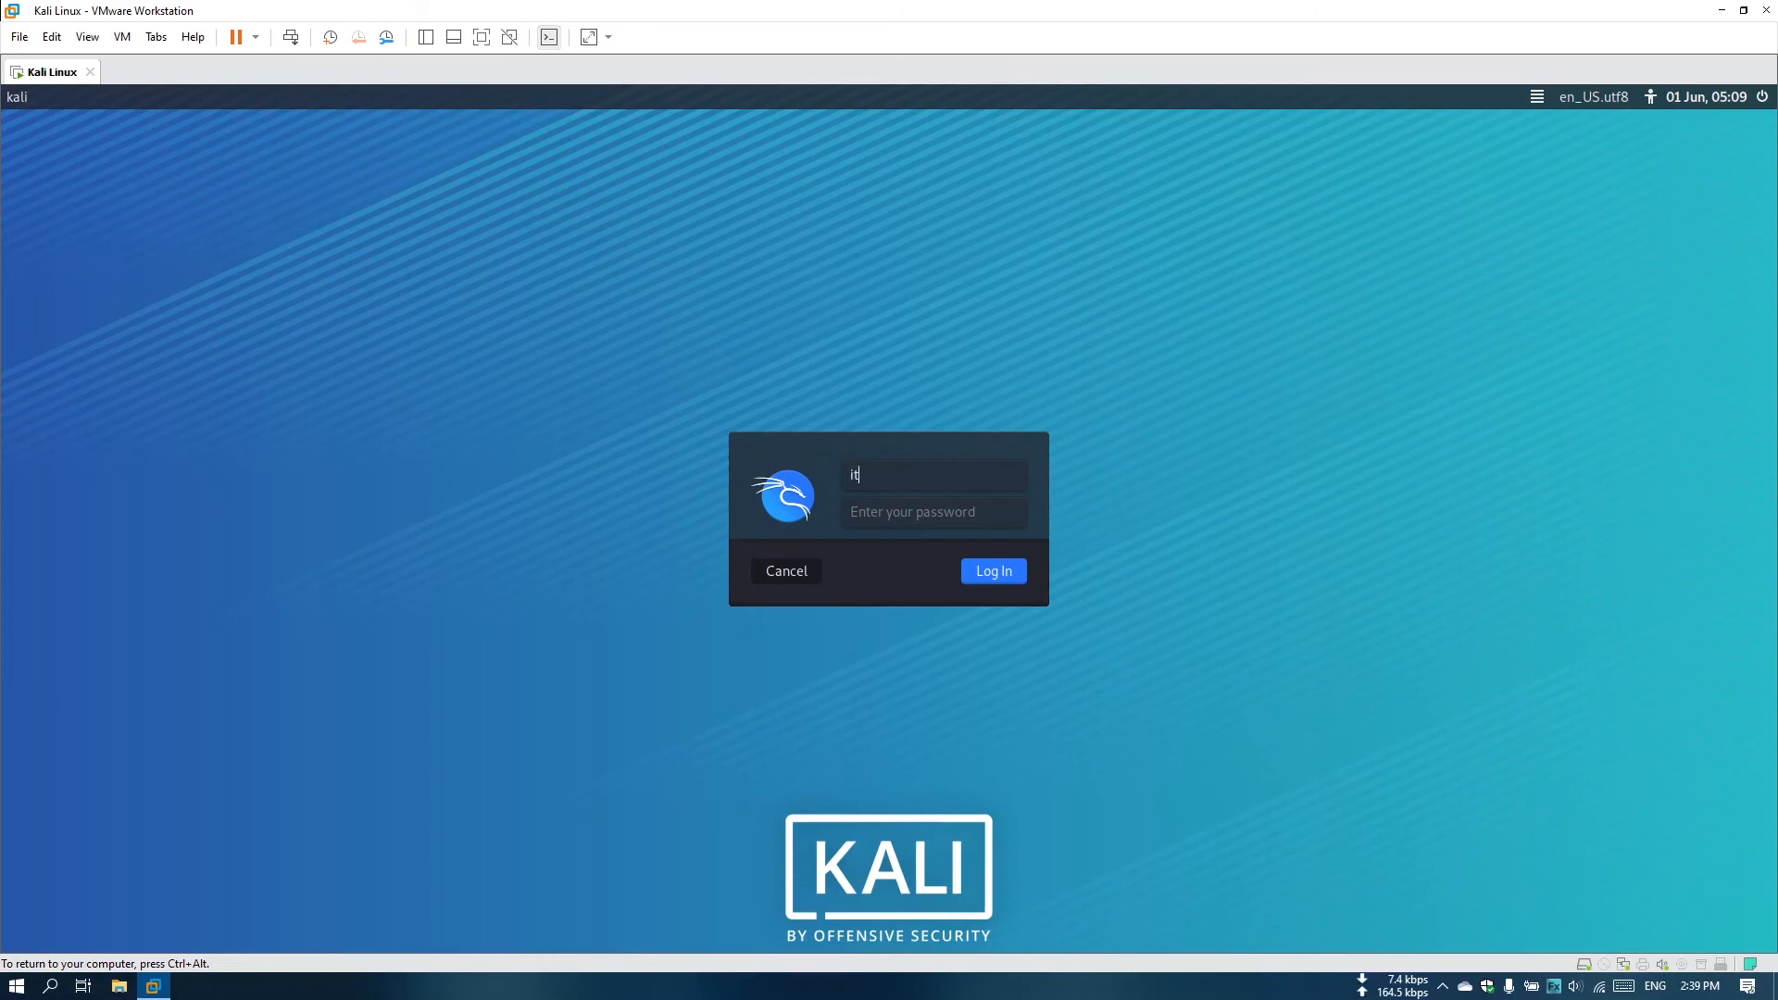
{"action": "key", "text": "Tab"}
{"action": "type", "text": "********"}
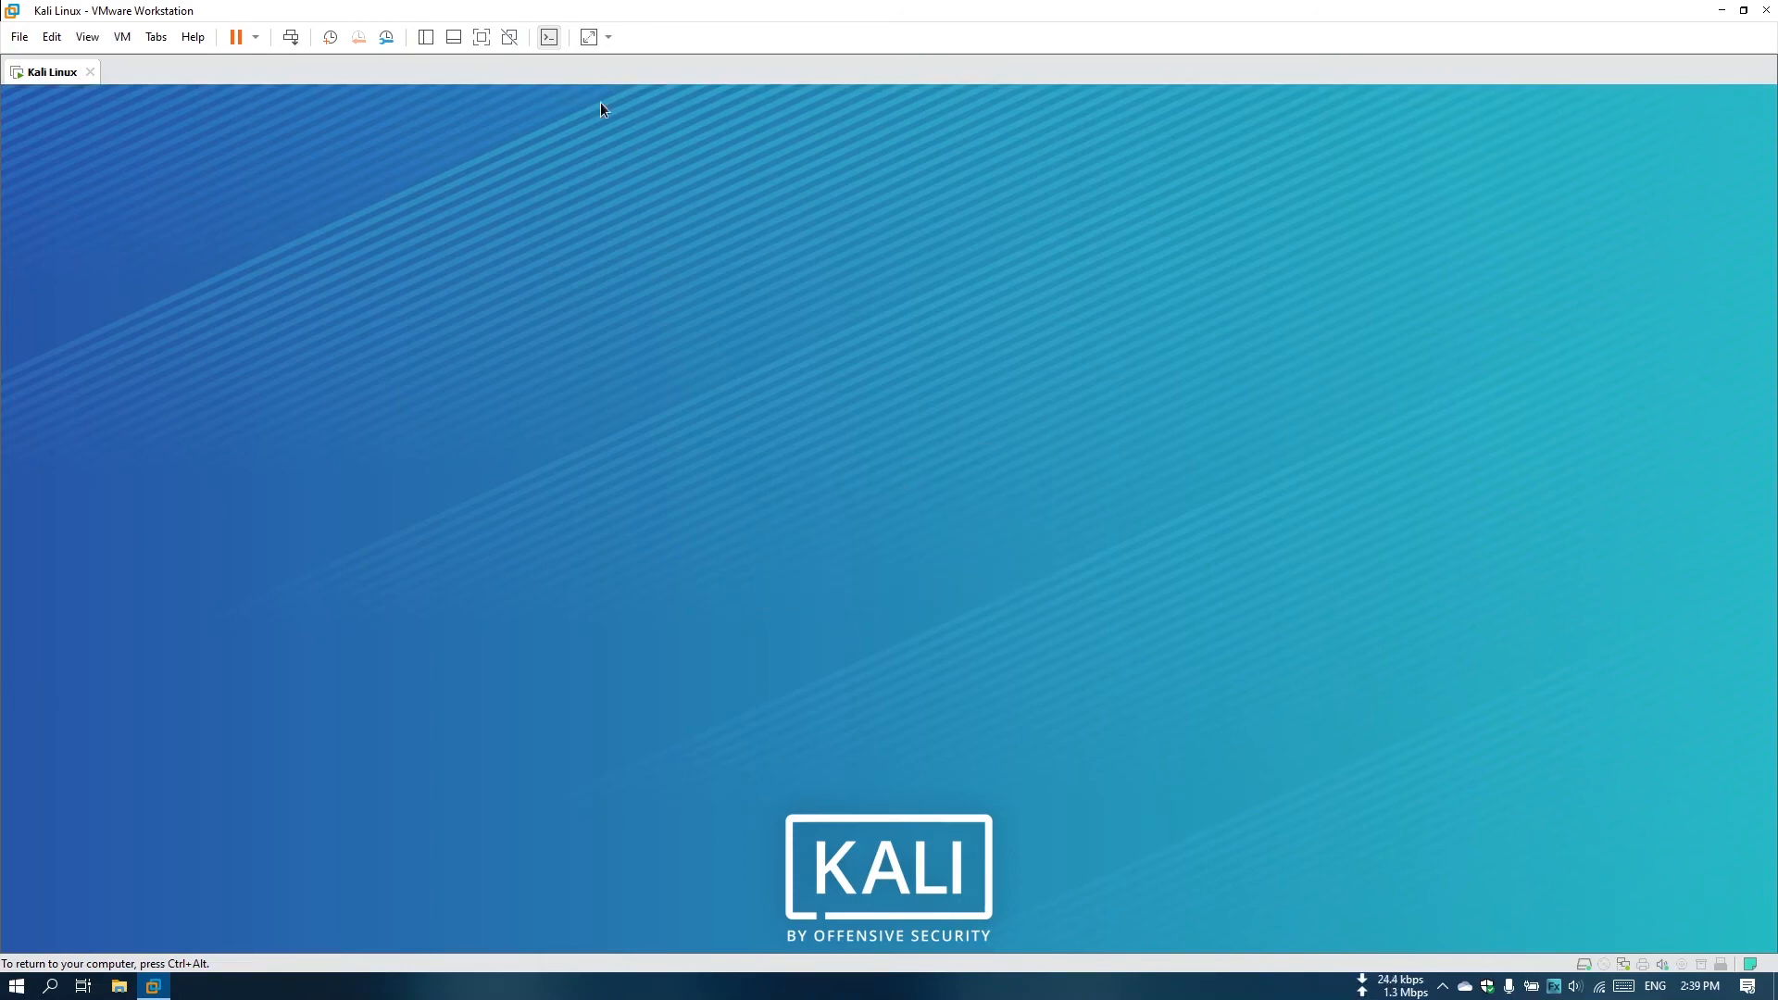
{"action": "left_click", "coordinate": [588, 37]}
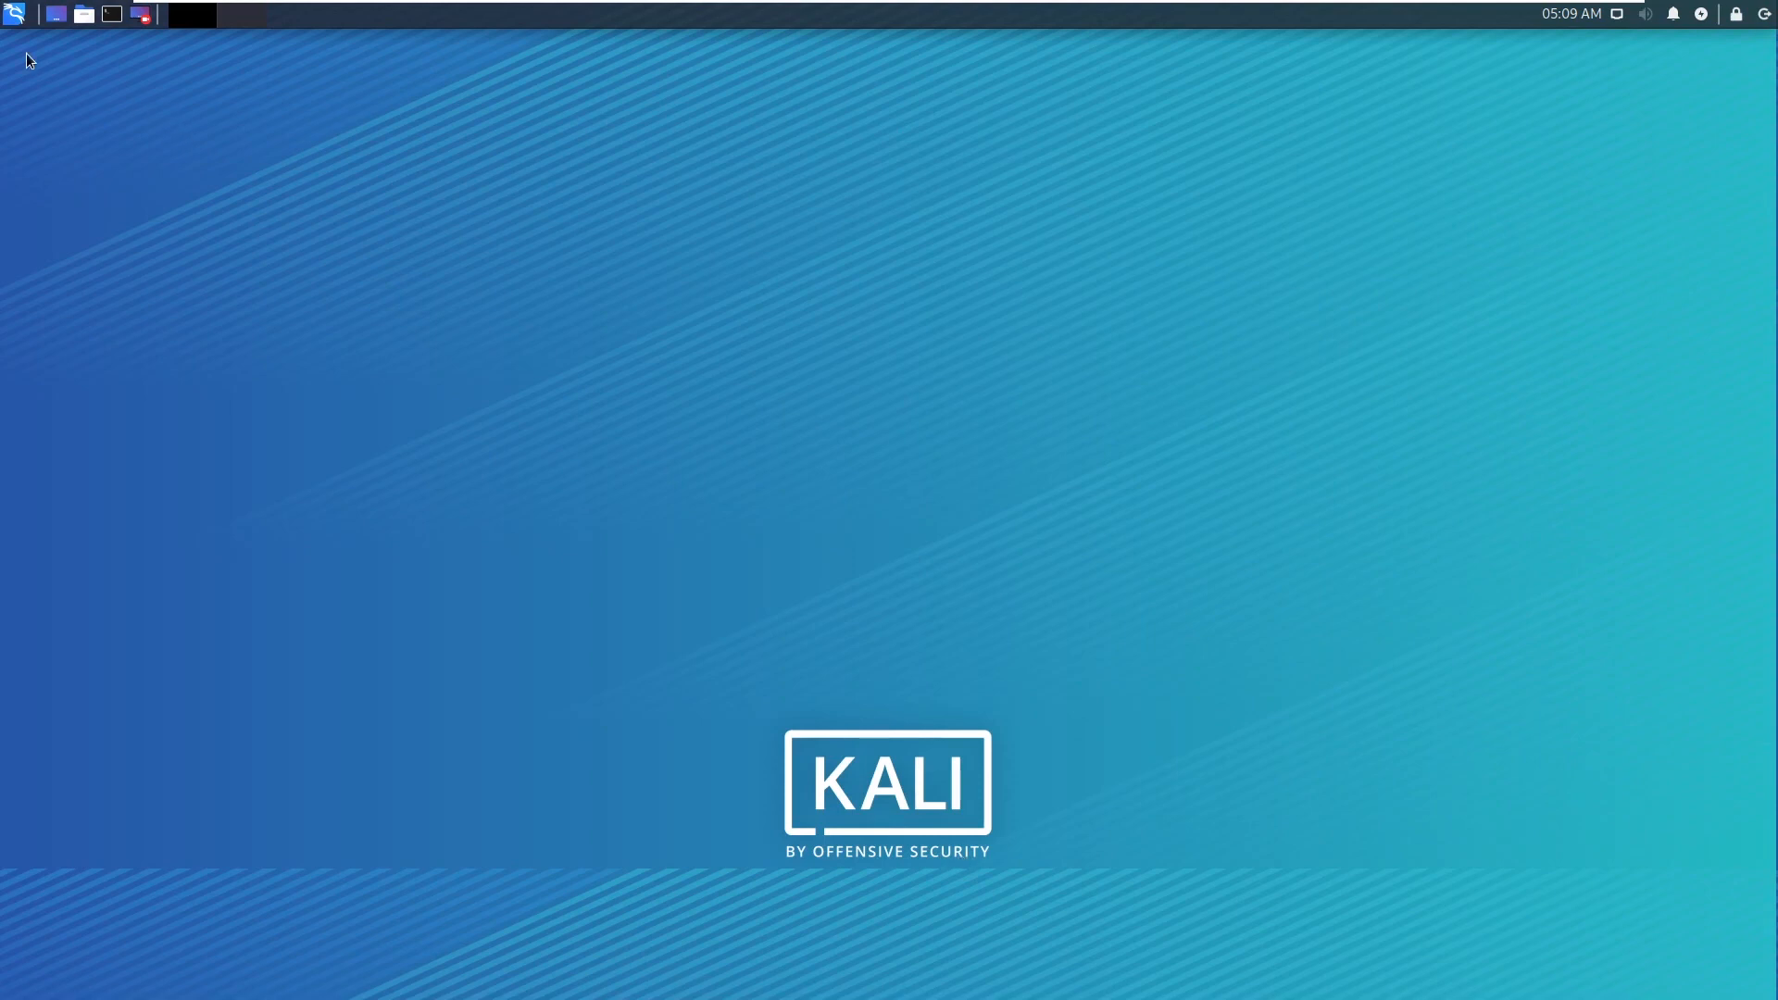
Search Kali's installed applications for "fire".
{"action": "left_click", "coordinate": [15, 14]}
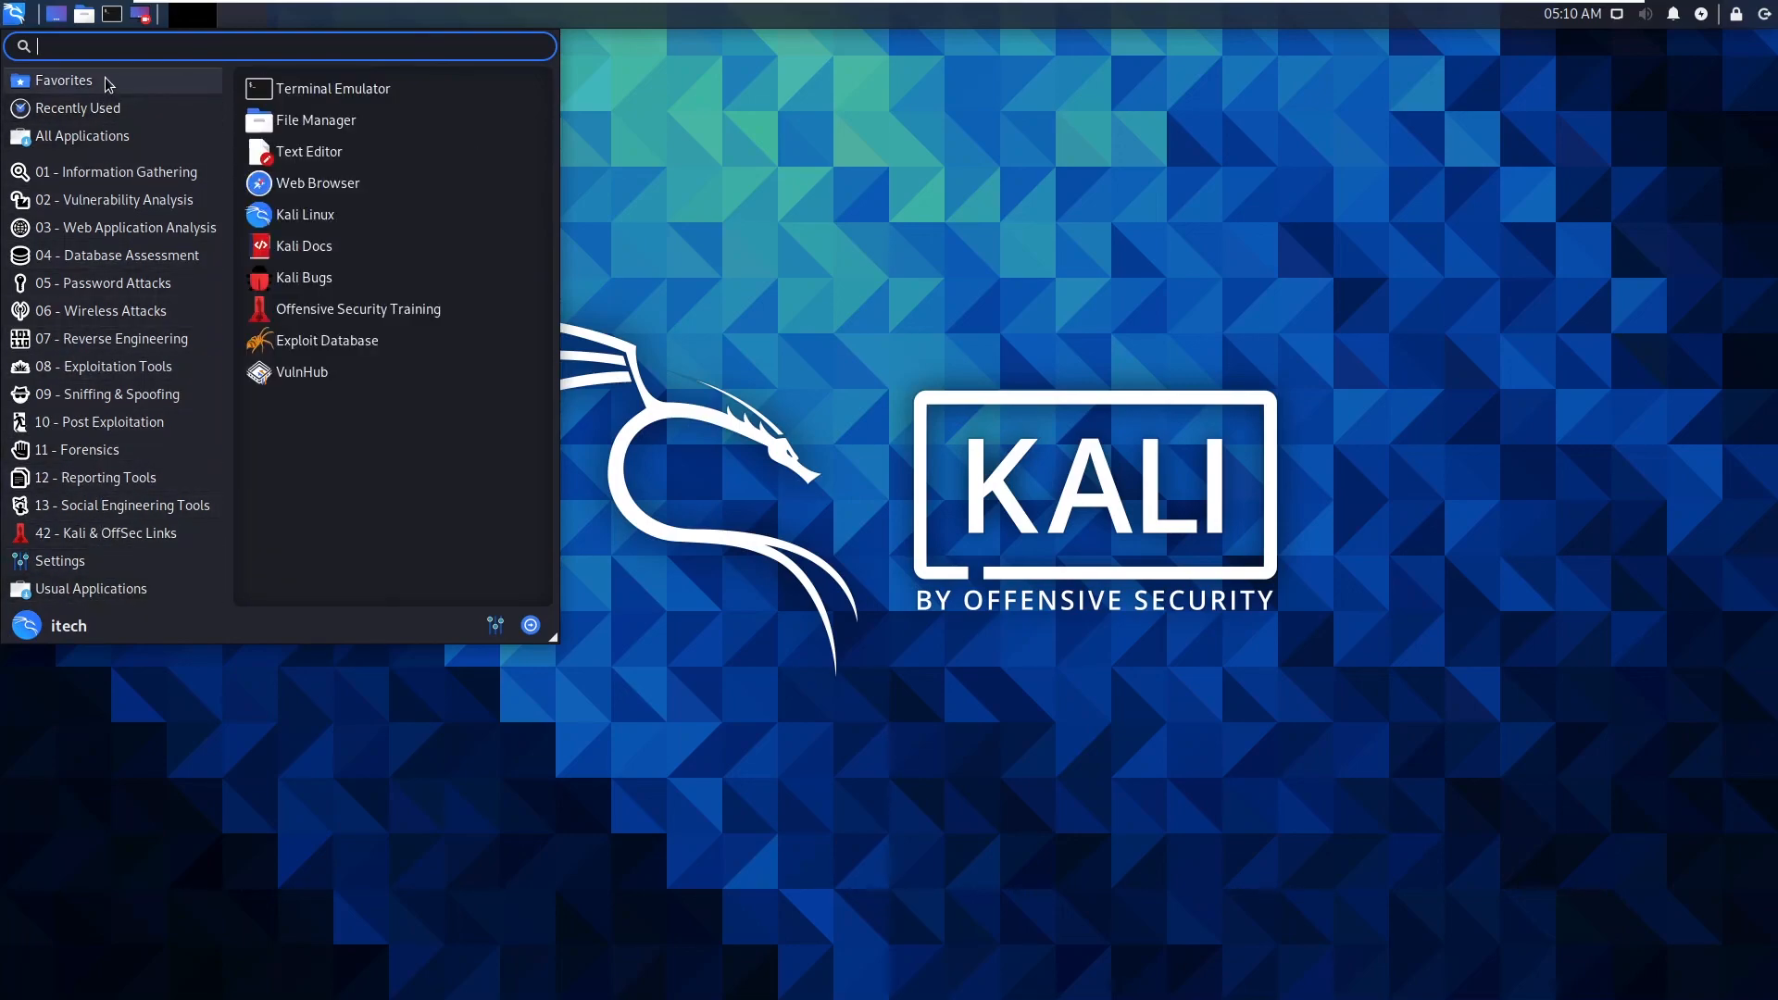
{"action": "type", "text": "fire"}
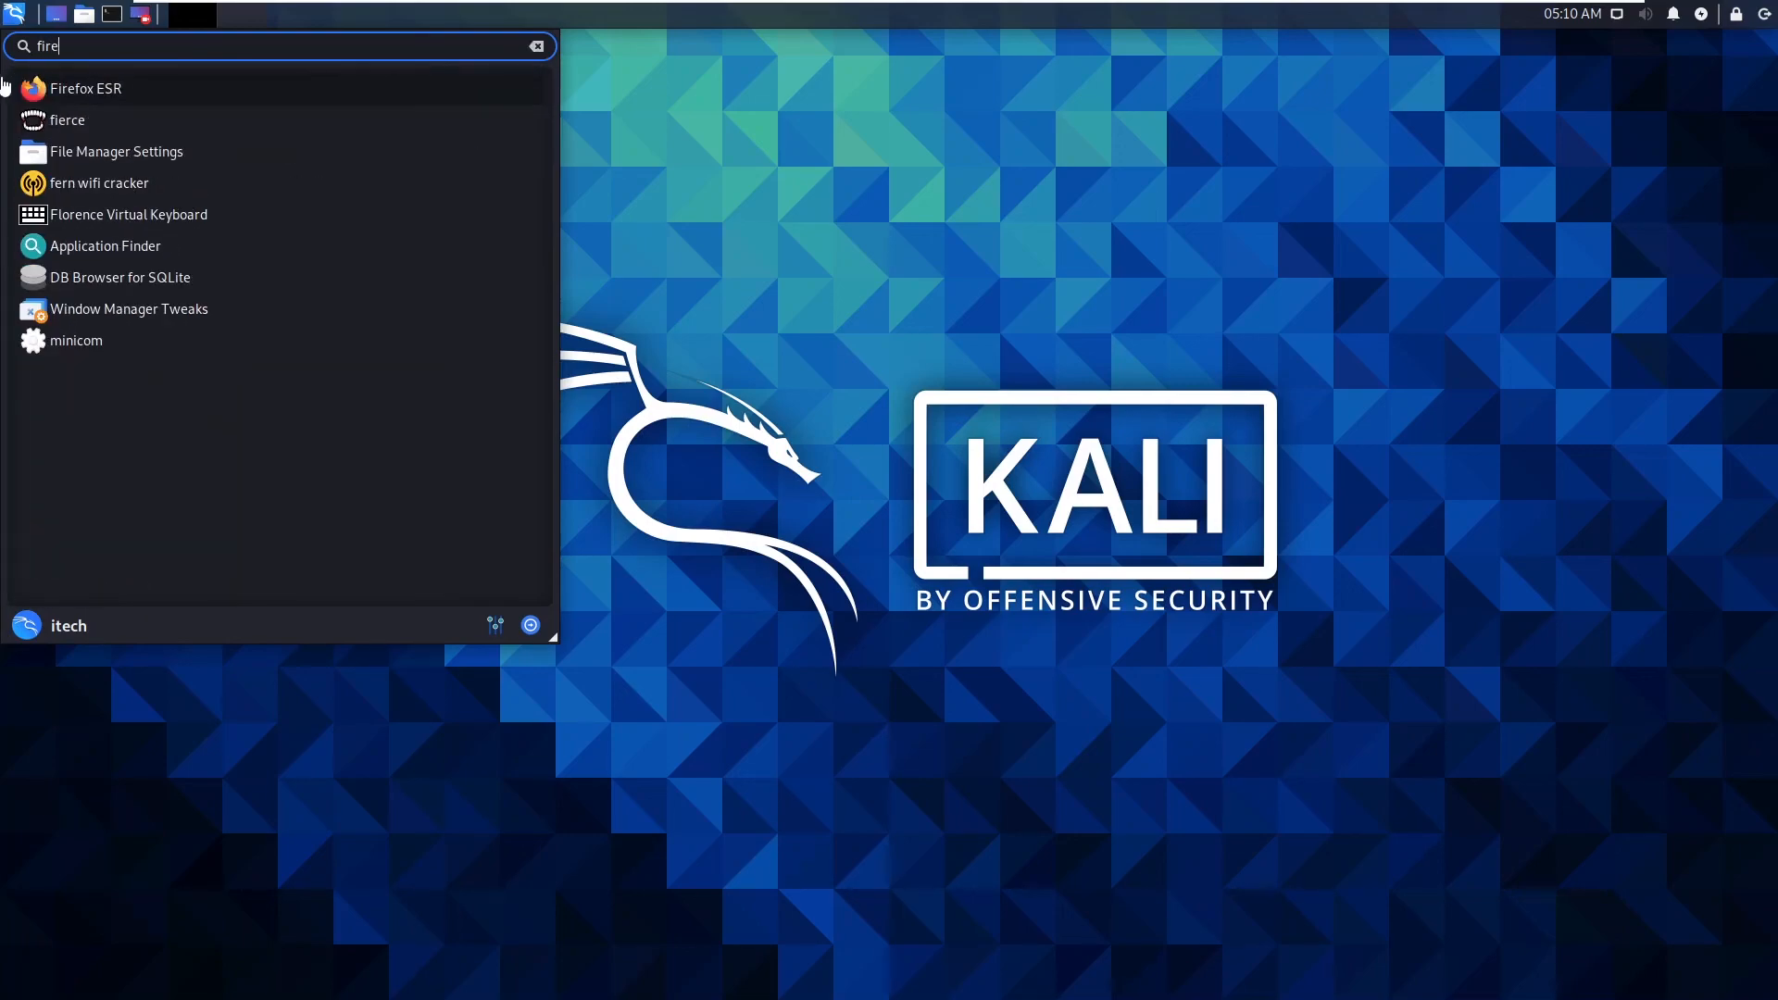